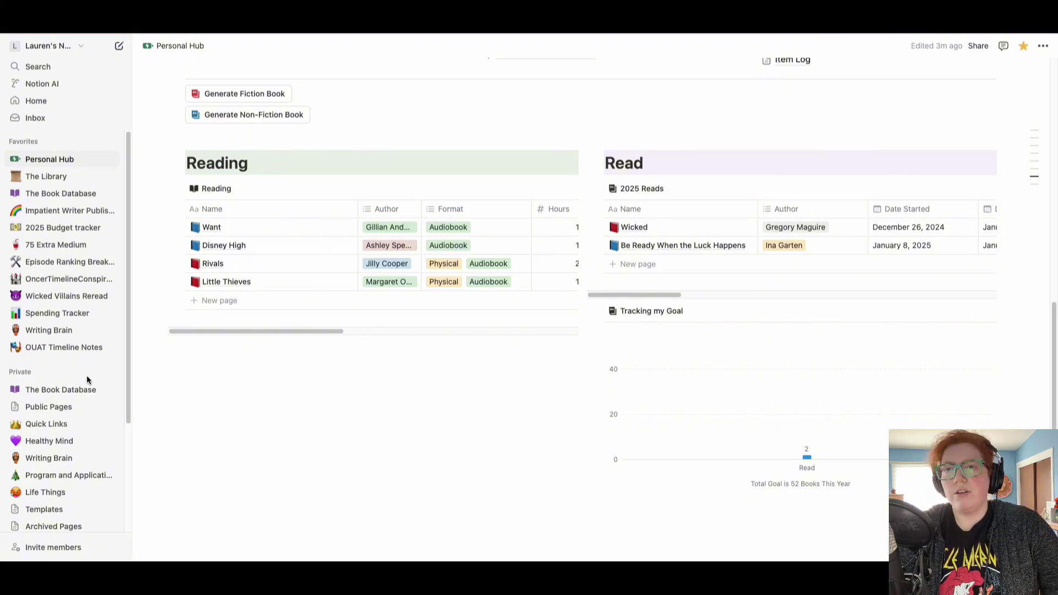
Create a new full-width page in the Private section and collapse the sidebar.
left_click(110, 374)
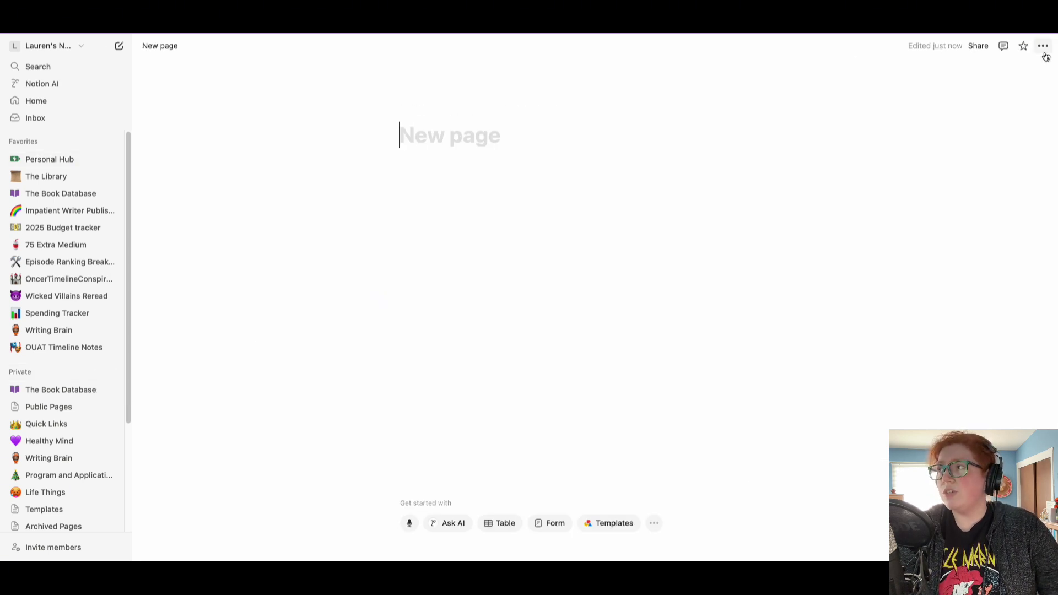
left_click(1043, 48)
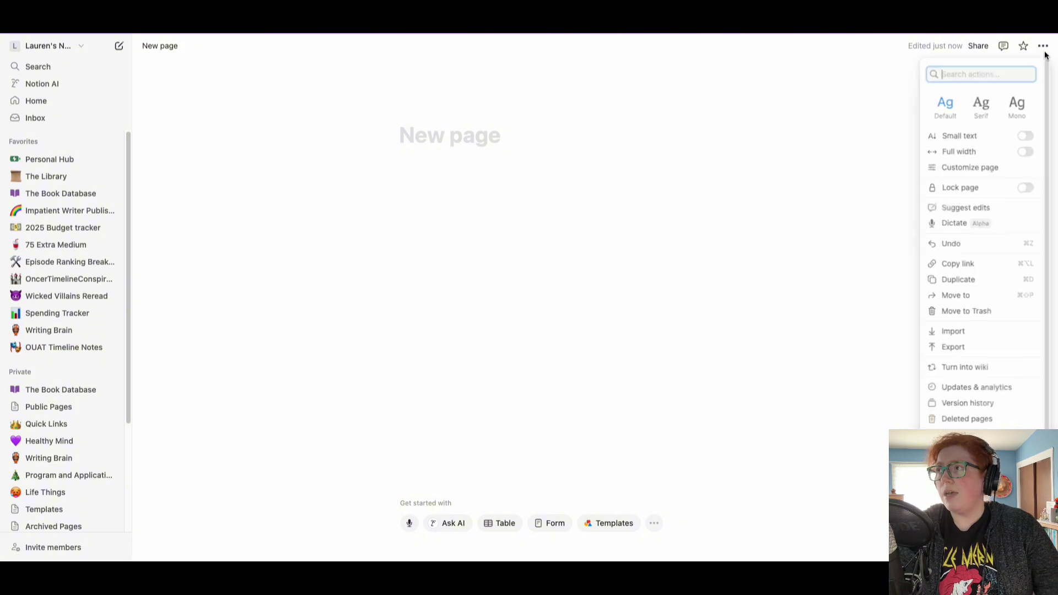
left_click(1024, 153)
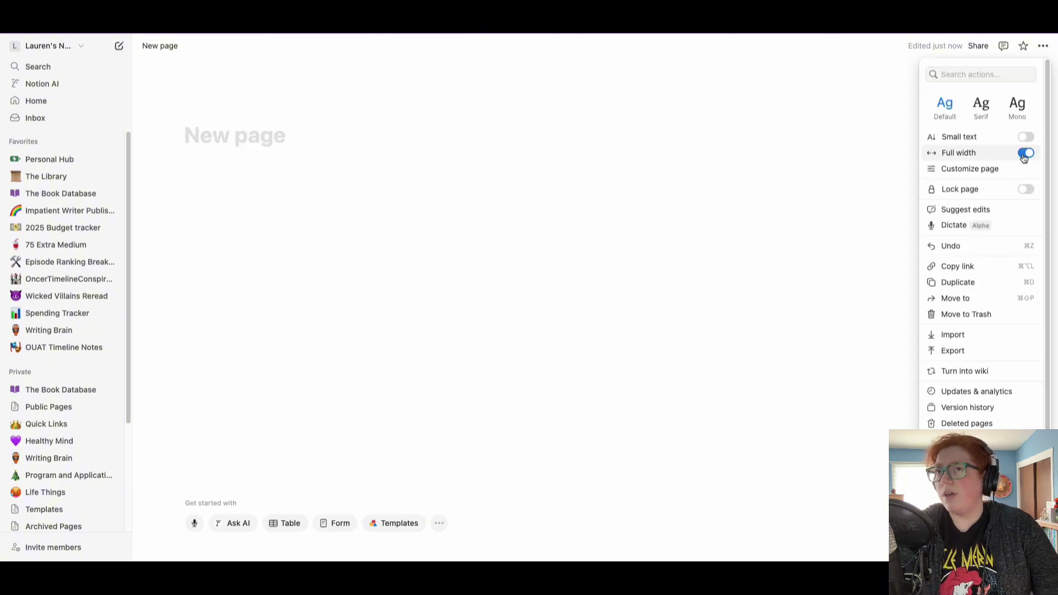
left_click(102, 46)
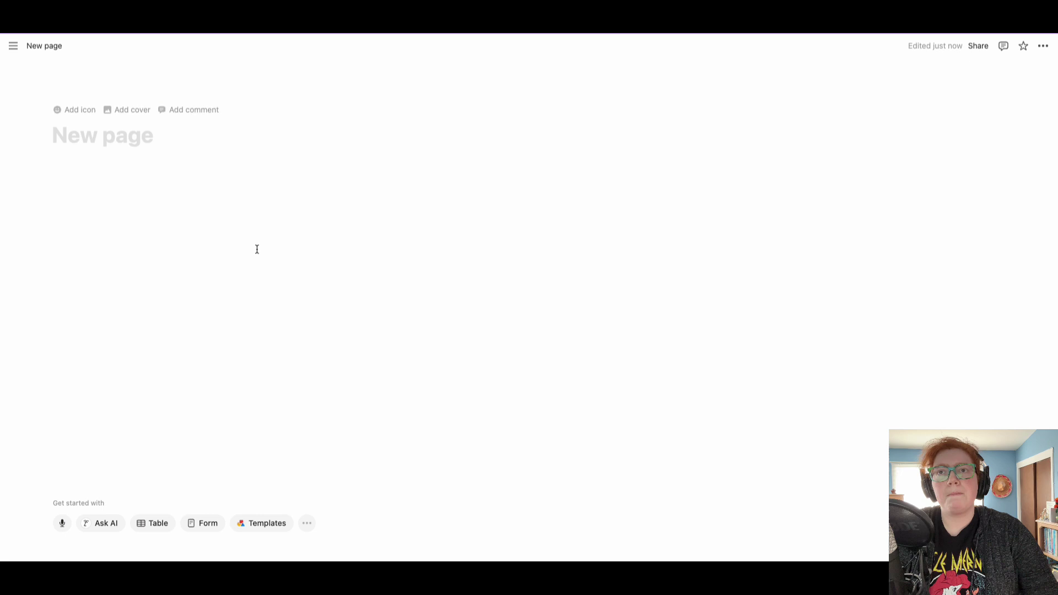
Title the new page "Personal Library".
left_click(100, 134)
type("Perse")
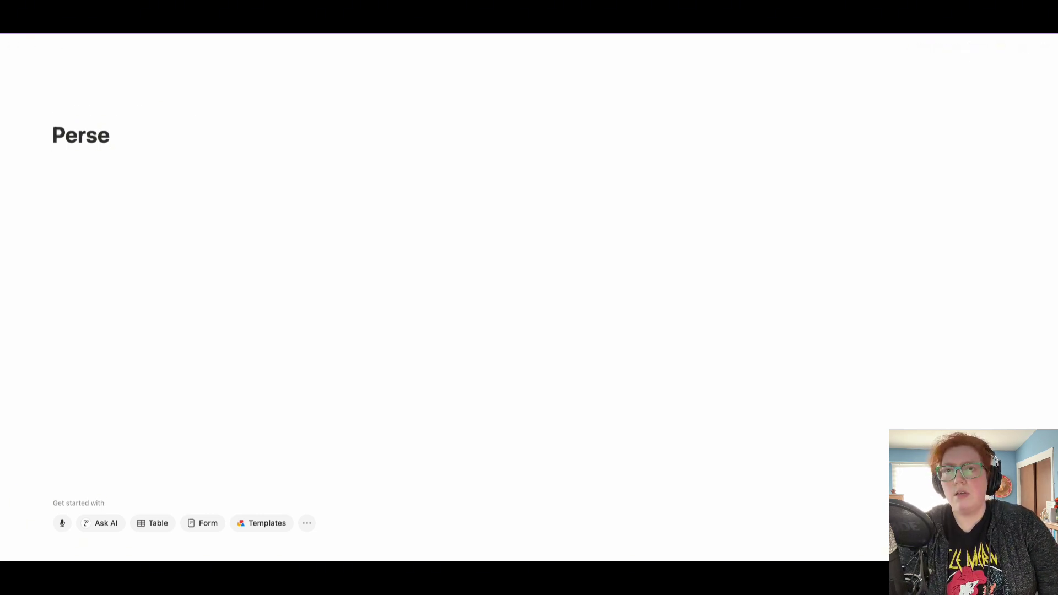
key("BackSpace")
type("onal Library")
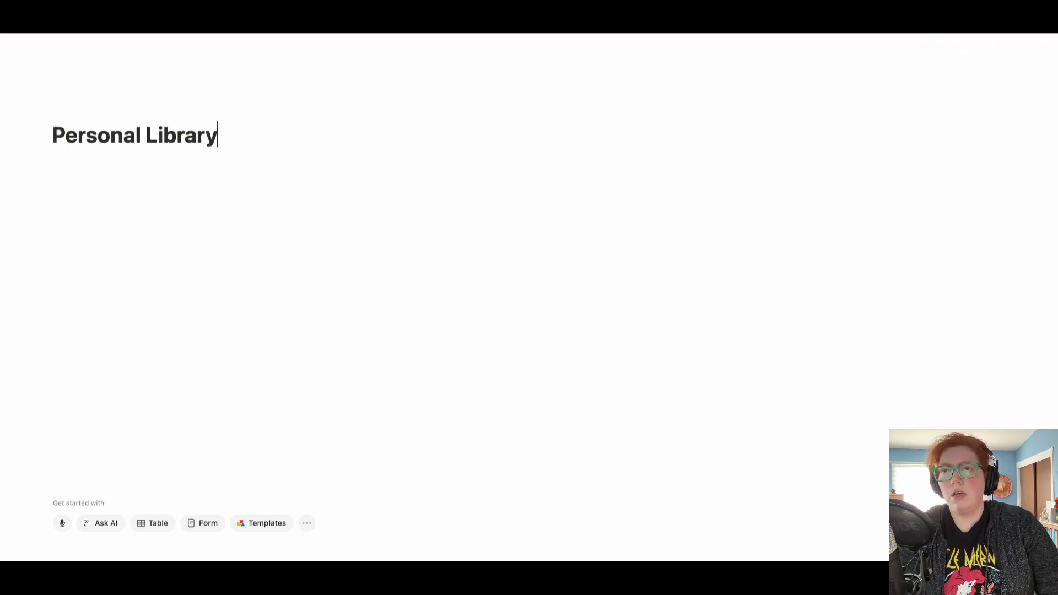
Add a page cover and change it to the third Unsplash photo for "Library", showing old books on wooden shelves.
left_click(121, 113)
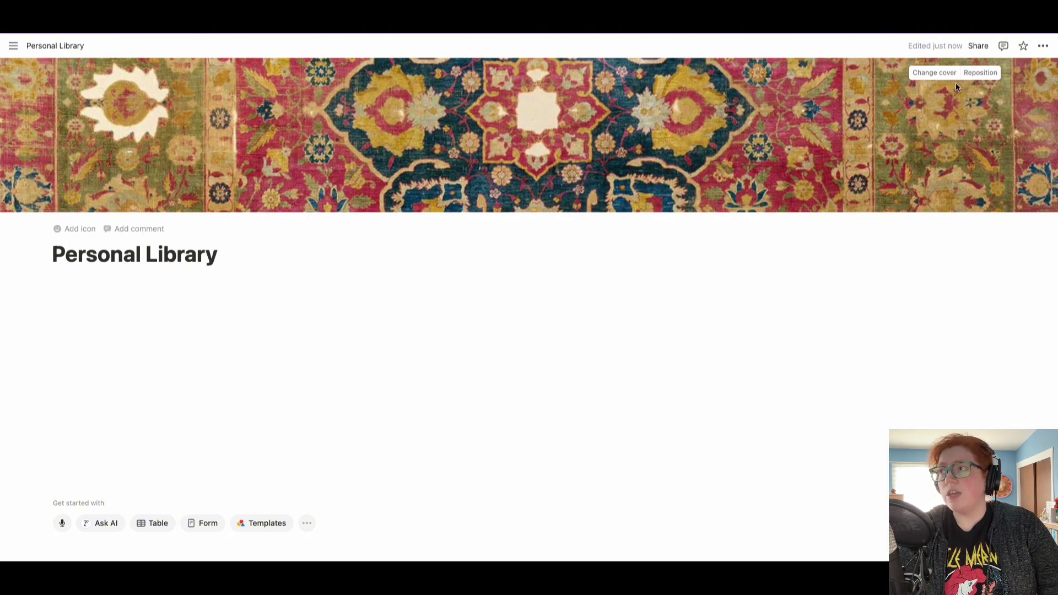
left_click(946, 73)
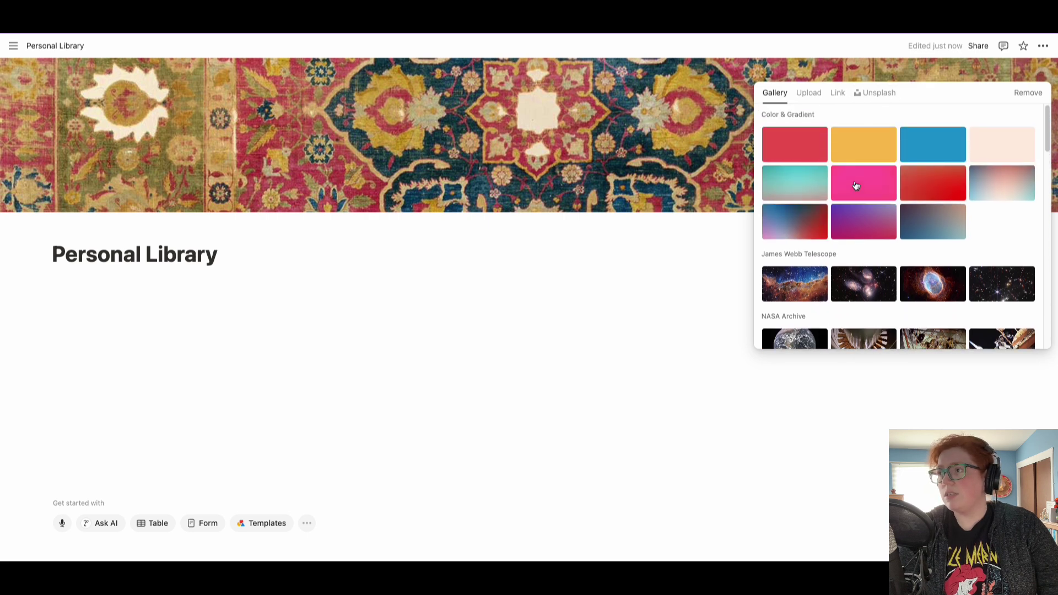
scroll(856, 185, "down", 1)
scroll(851, 149, "down", 3)
scroll(864, 295, "up", 4)
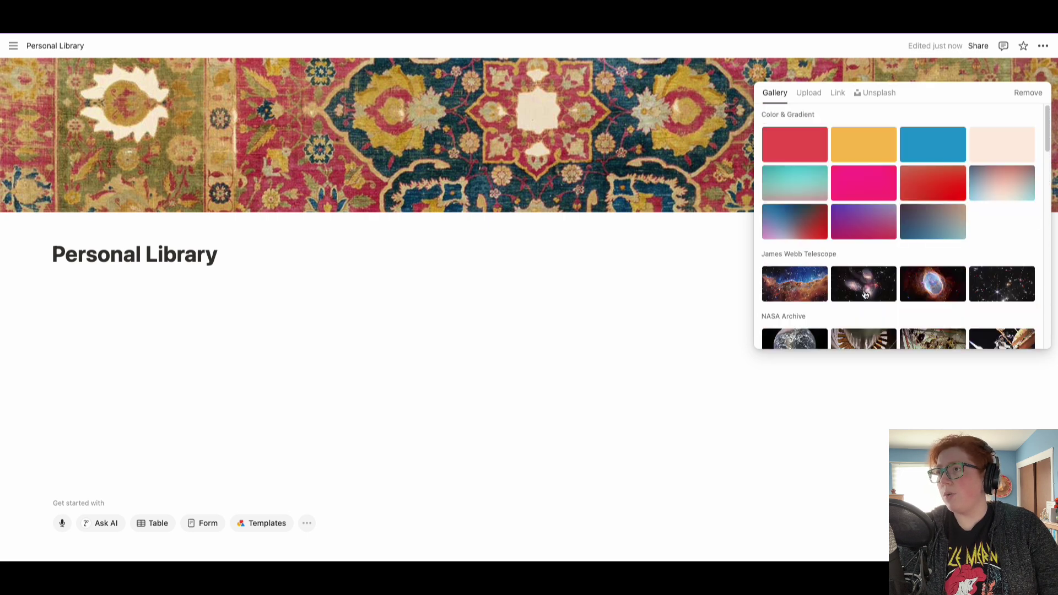
left_click(876, 92)
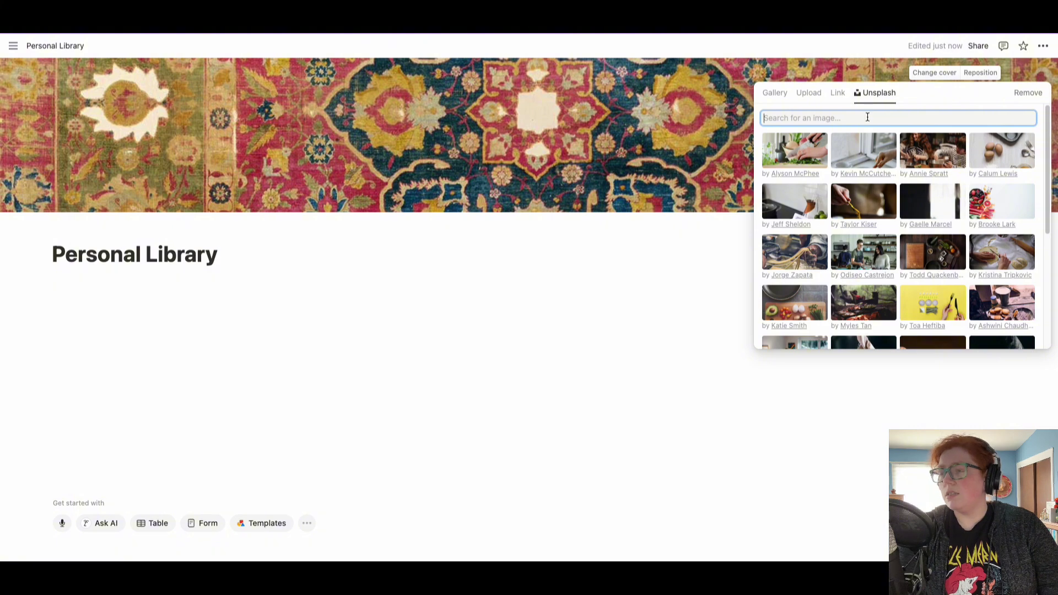
type("Library")
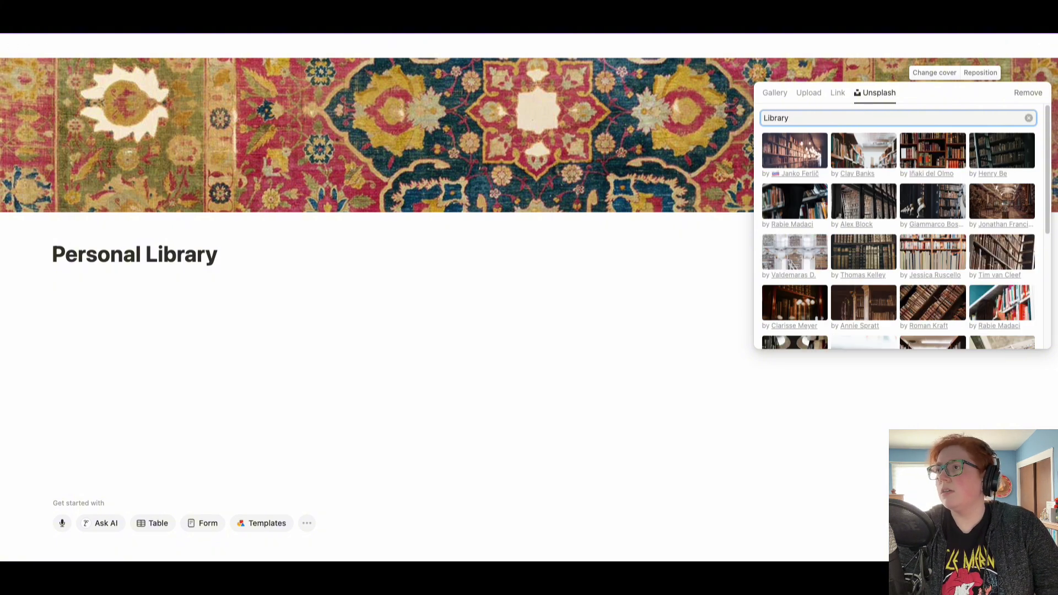
left_click(935, 139)
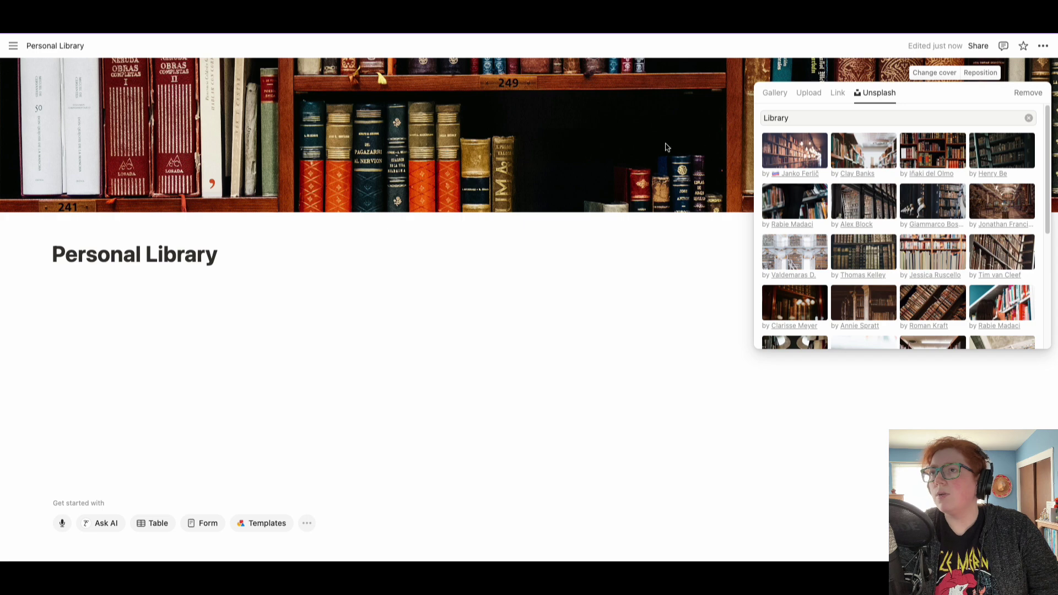
left_click(605, 144)
Reposition the cover photo upward so more of the lower shelves shows, and save the position.
left_click(980, 73)
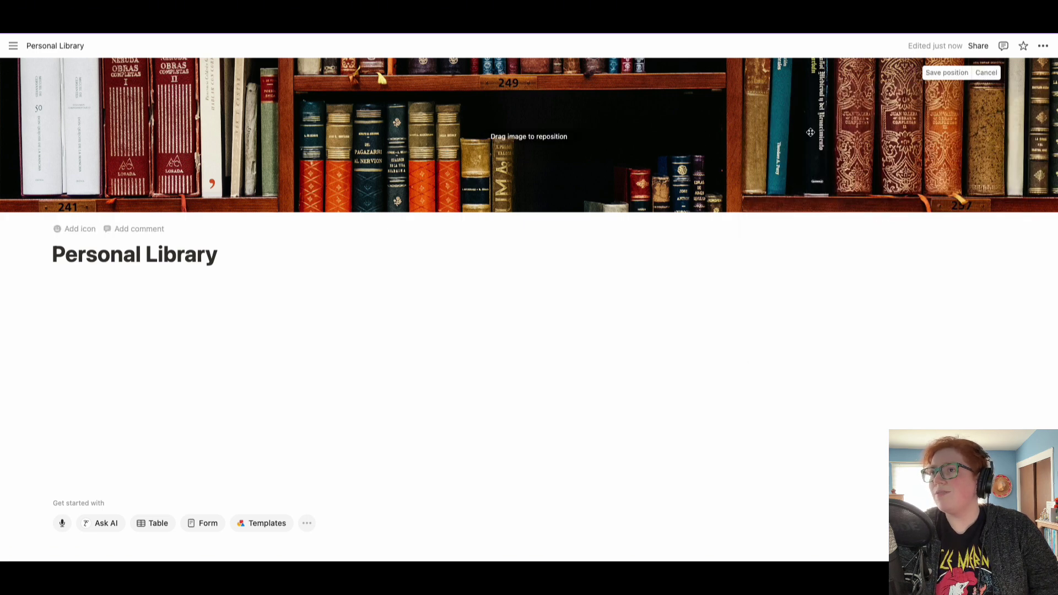
left_click_drag(810, 132, 811, 81)
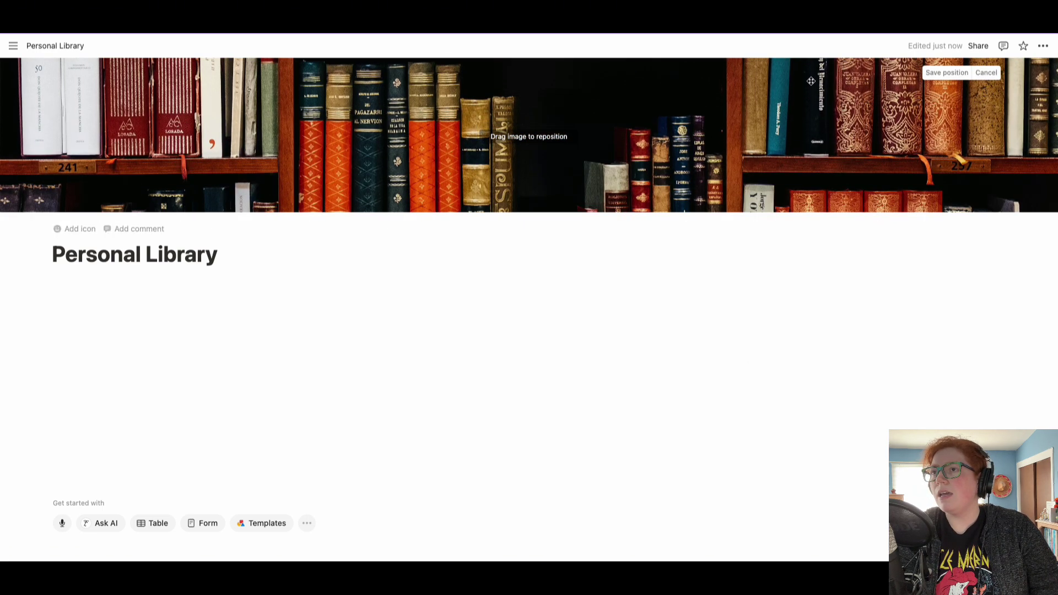
left_click(947, 72)
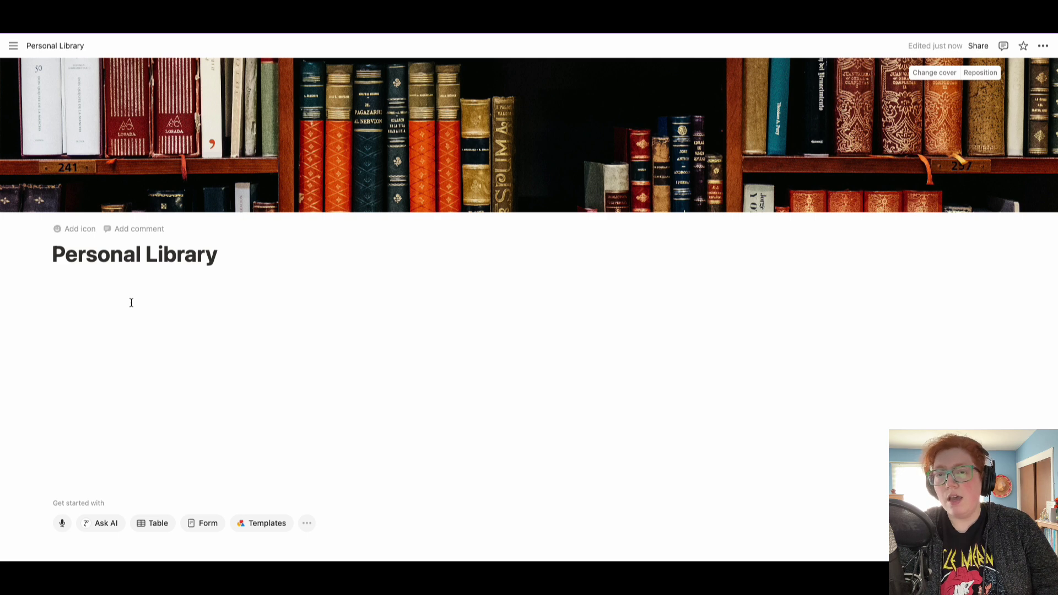
Add a toggle list named "Databases" below the page title.
left_click(99, 295)
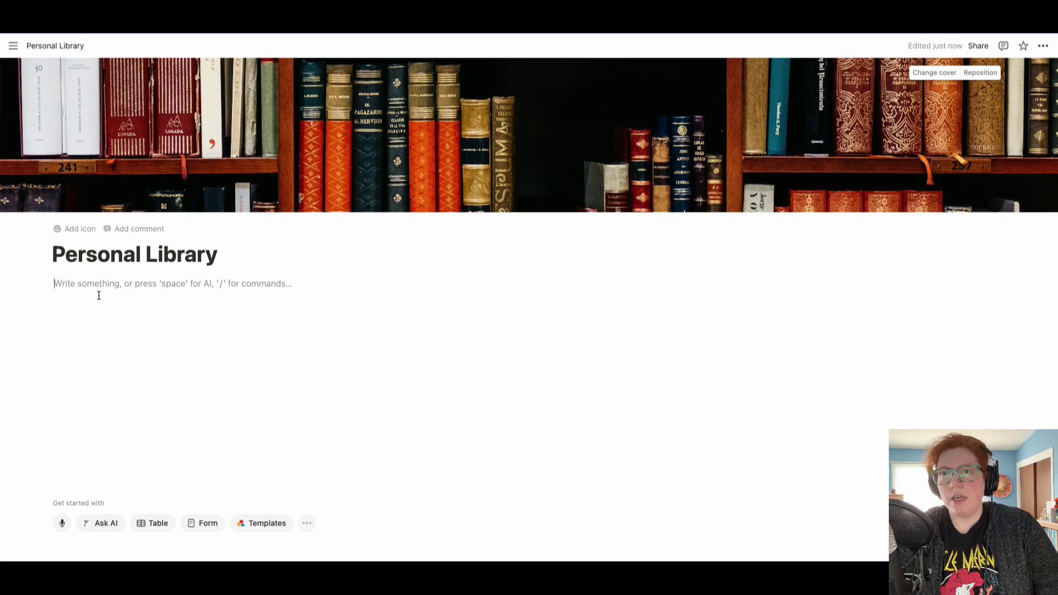
type("/tog")
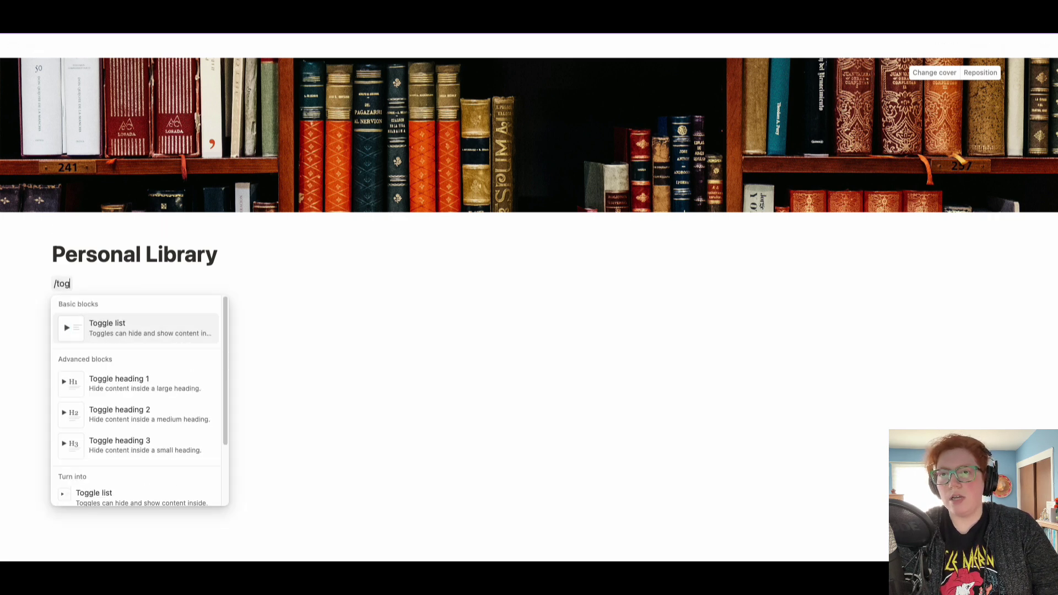
left_click(137, 324)
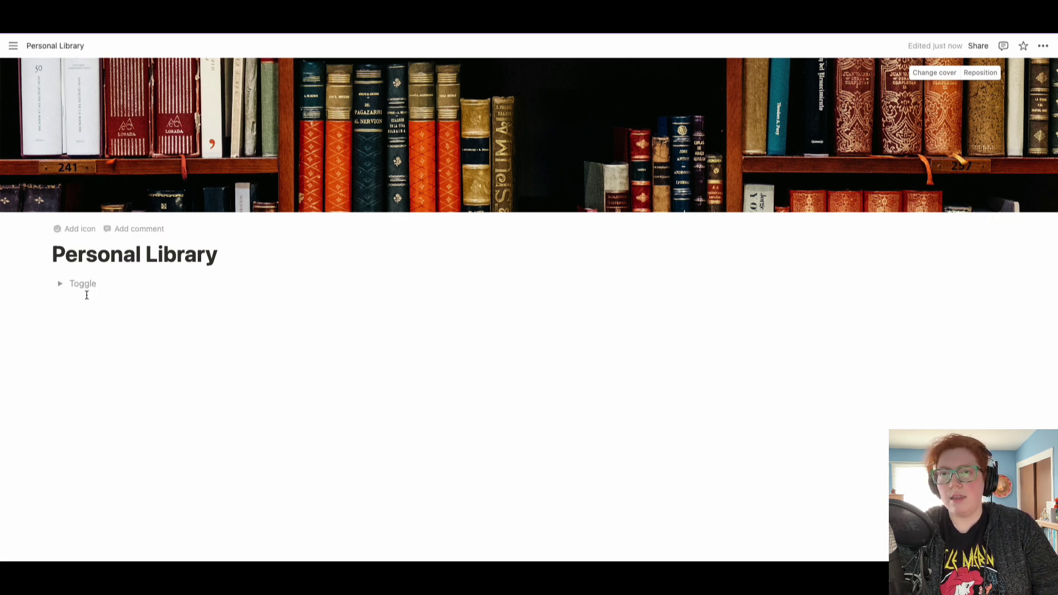
type("Databases")
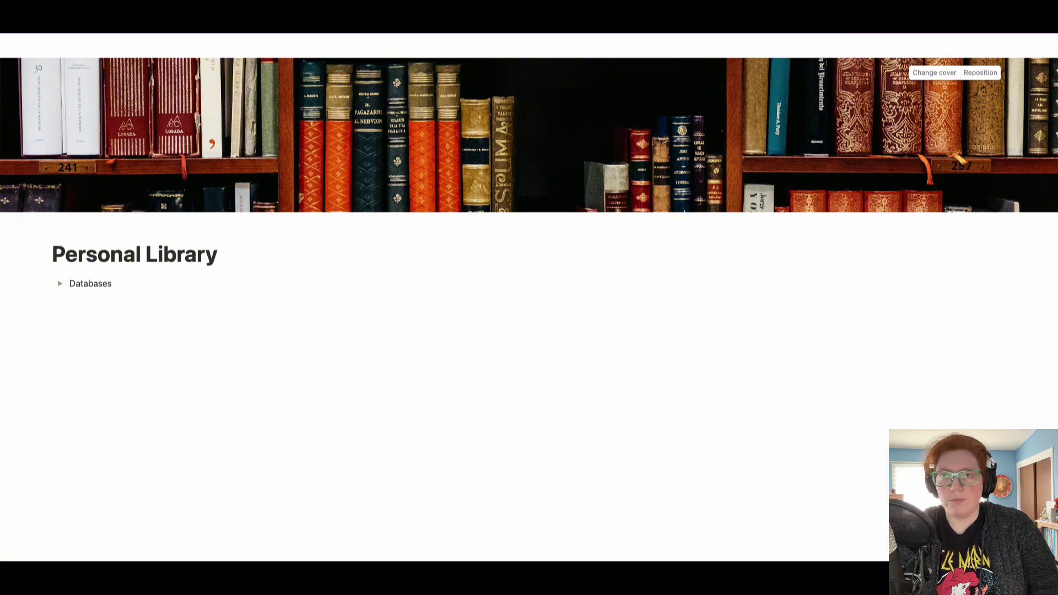
Inside the Databases toggle, create a new empty full-page database titled "The Books".
left_click(60, 284)
left_click(89, 301)
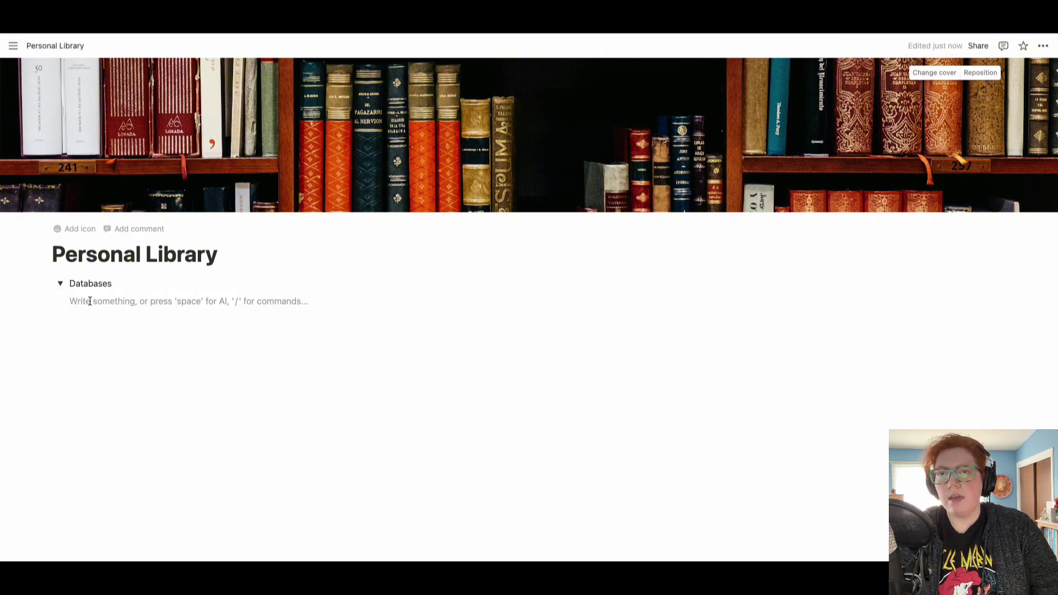
type("/datab")
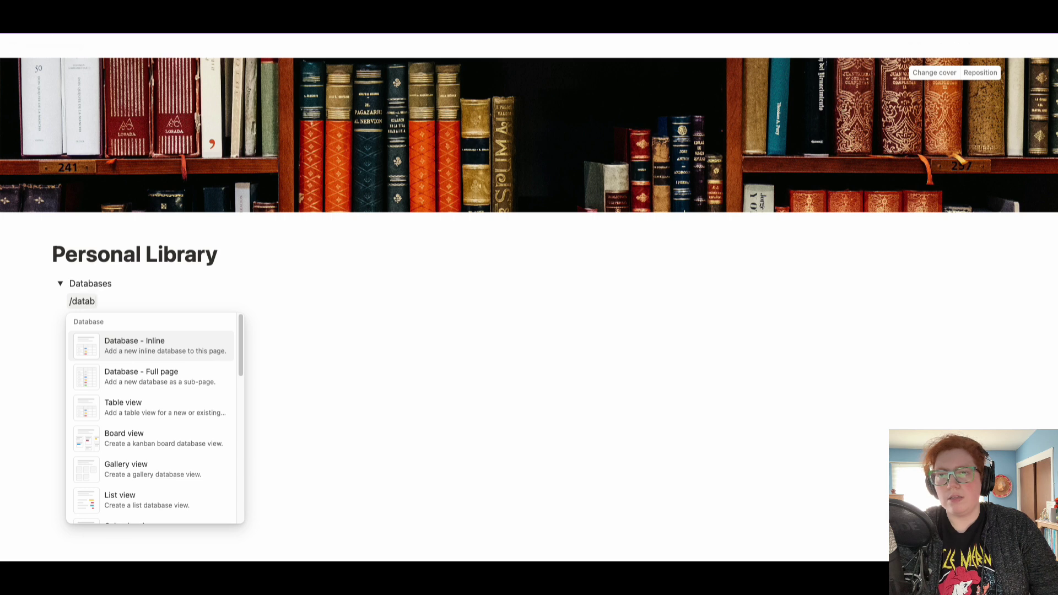
left_click(134, 377)
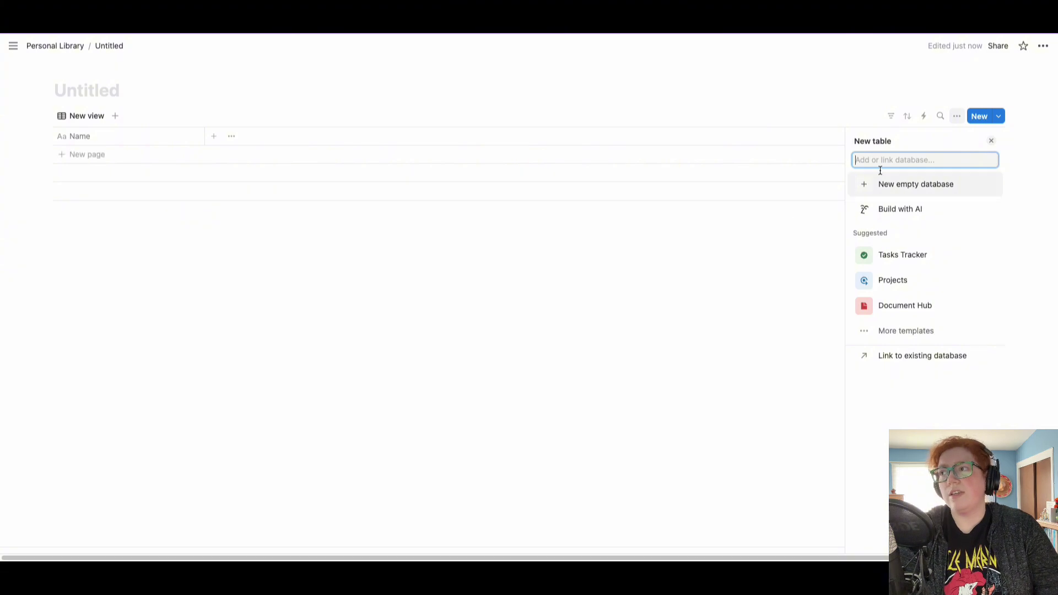
left_click(904, 184)
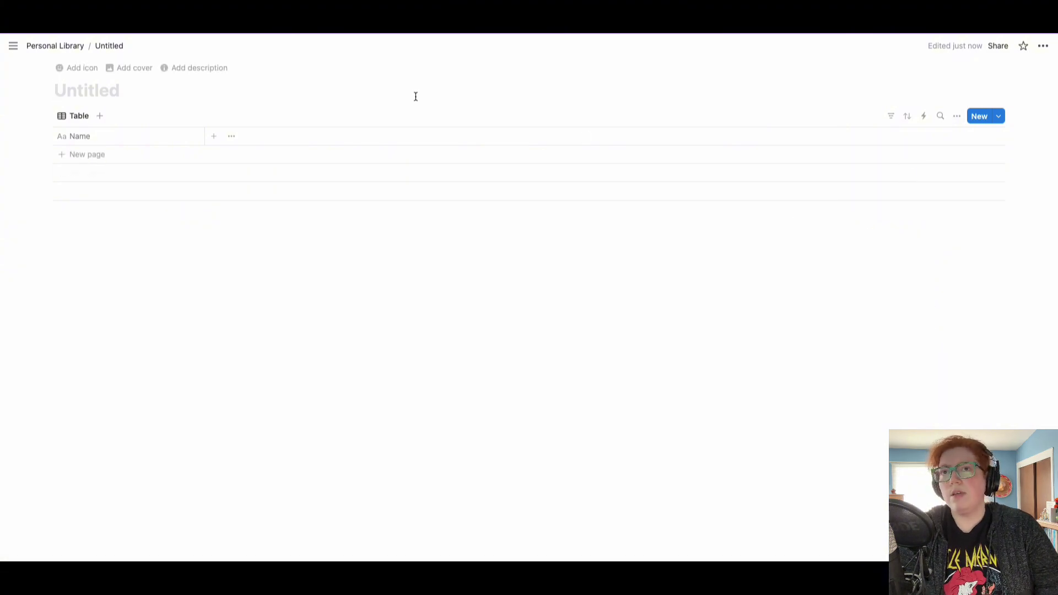
type("The Books")
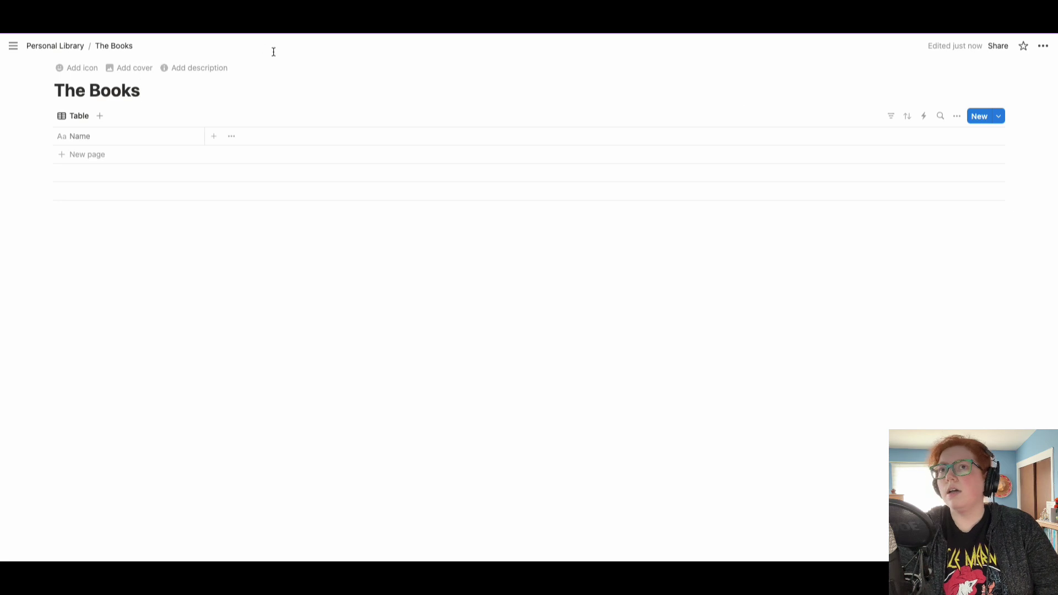
Give The Books database a purple closed-book icon, found by filtering the icons for "boo".
left_click(75, 66)
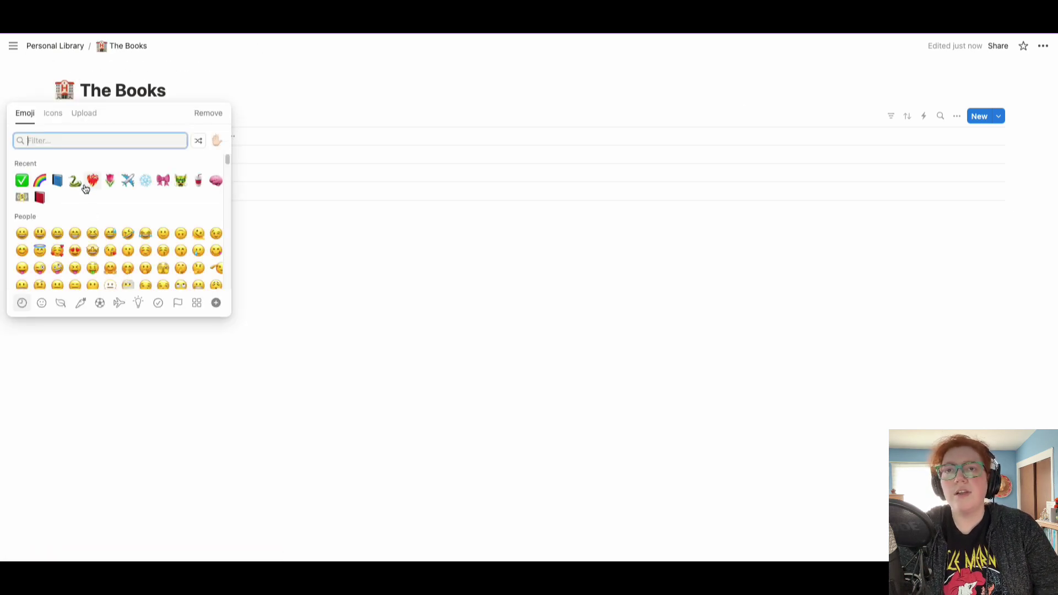
left_click(53, 115)
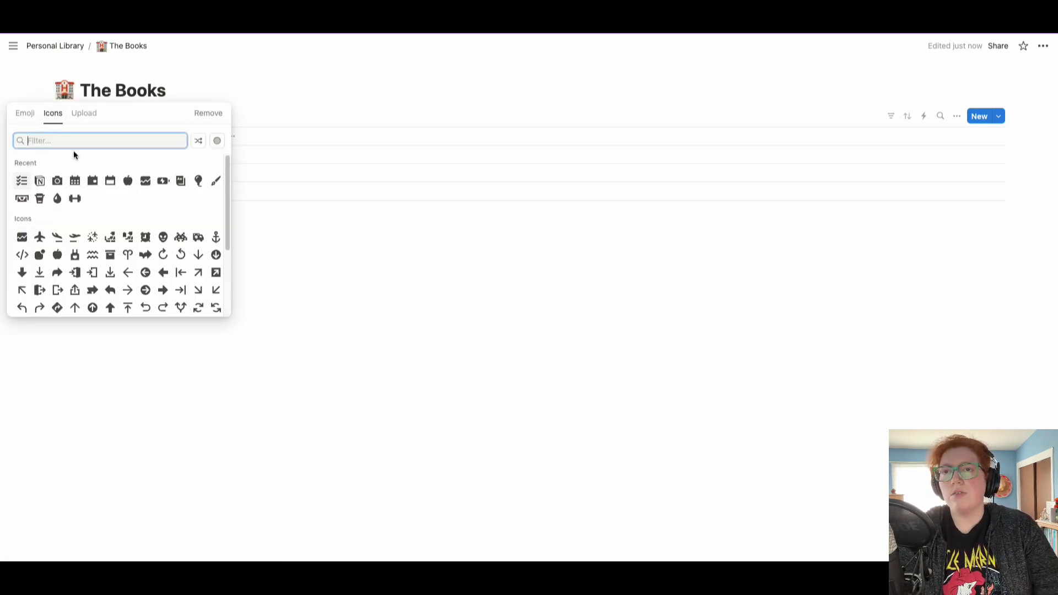
type("boo")
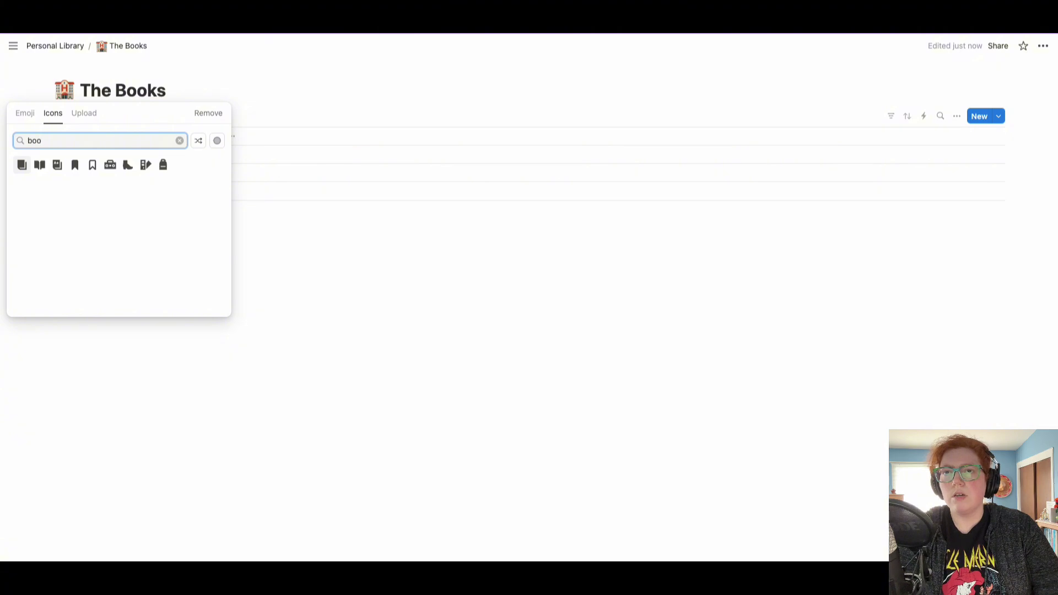
left_click(21, 166)
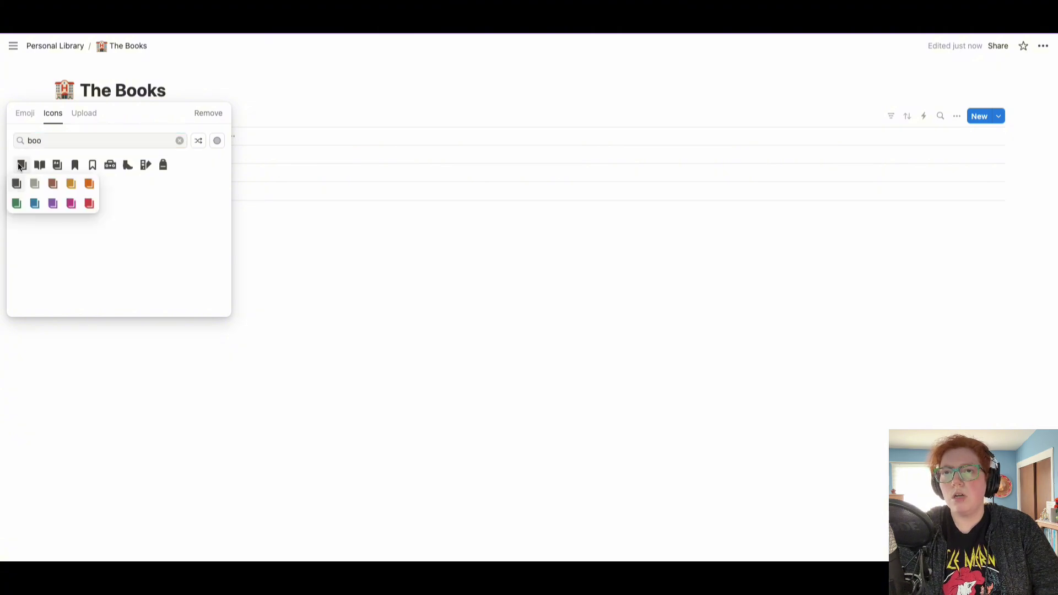
left_click(51, 205)
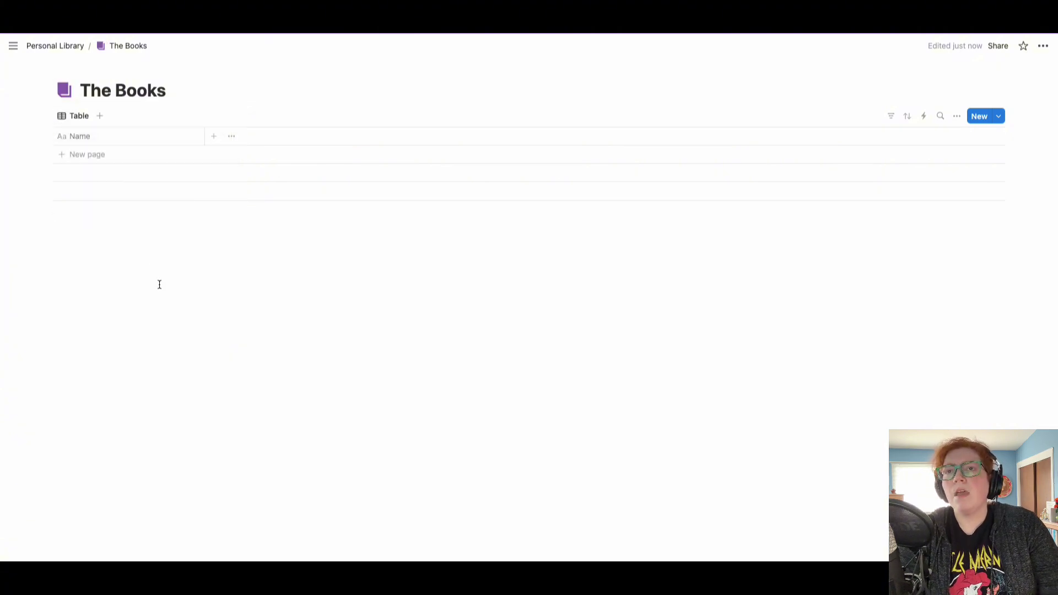
Rename the database's table view to "Books" and close the view options.
left_click(77, 116)
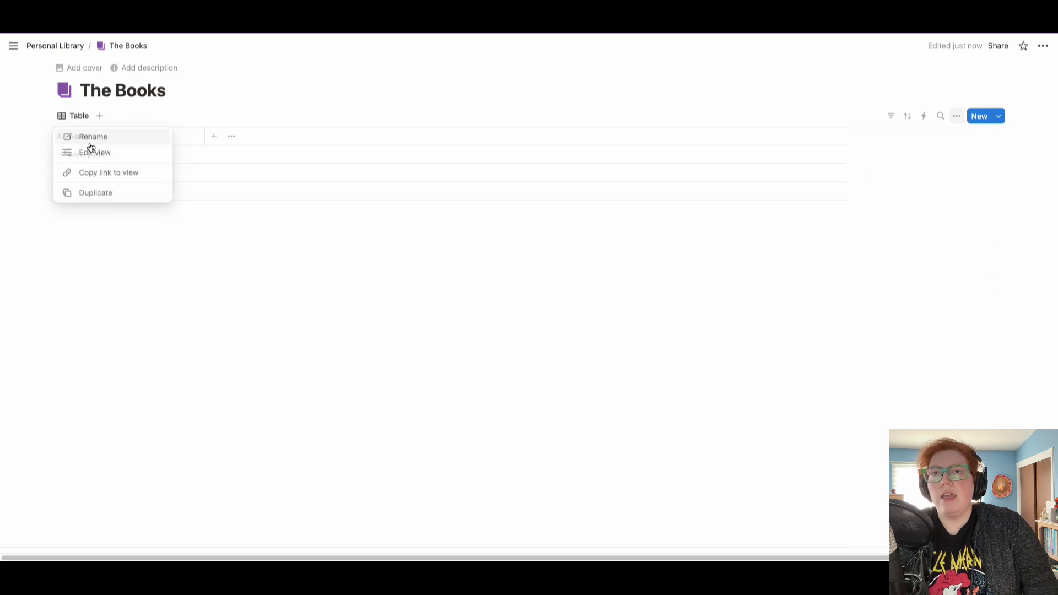
left_click(91, 149)
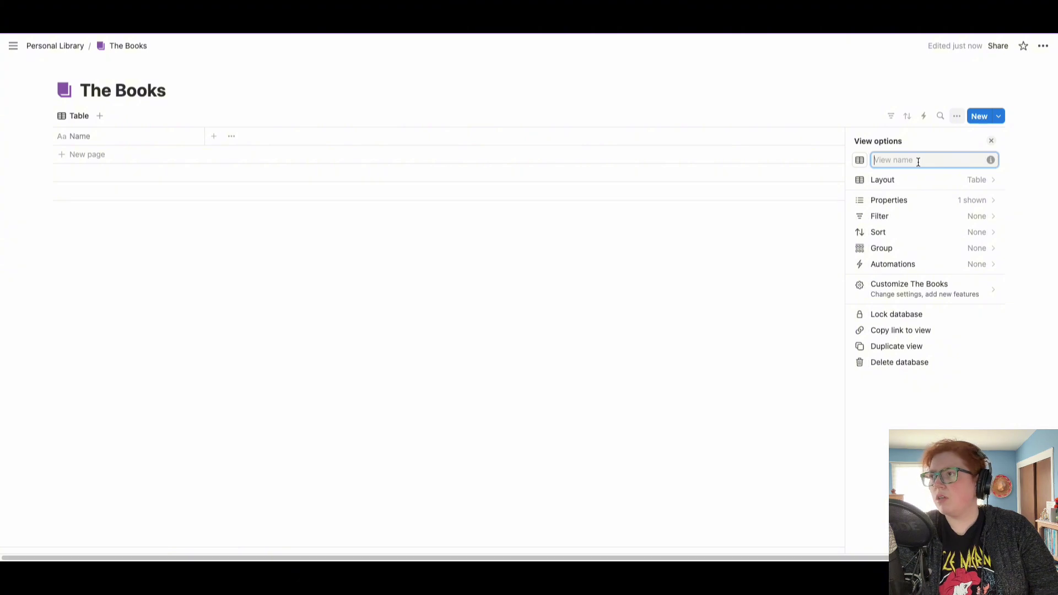
type("Books")
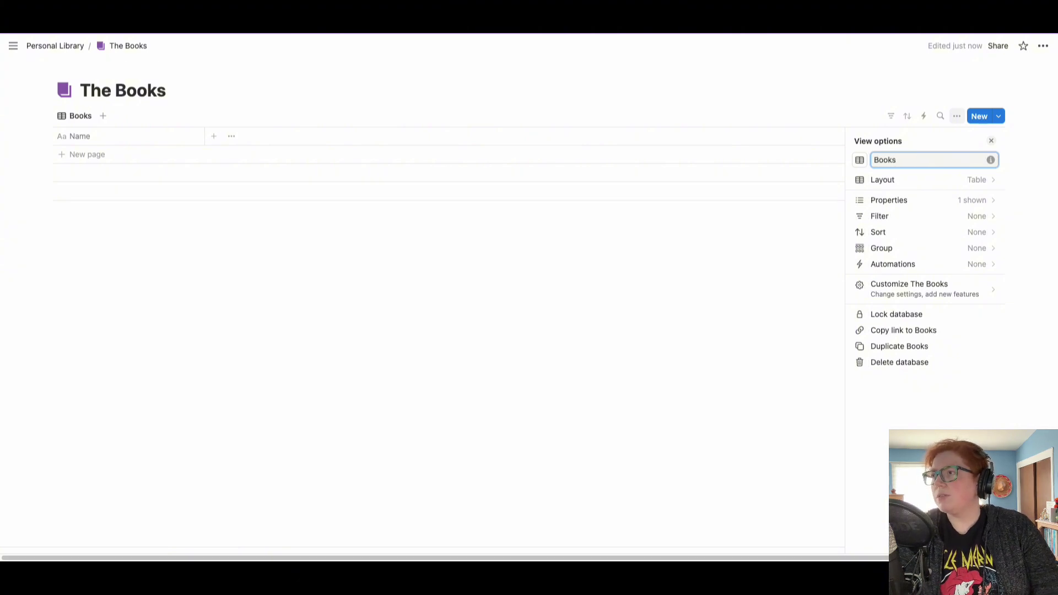
left_click(526, 283)
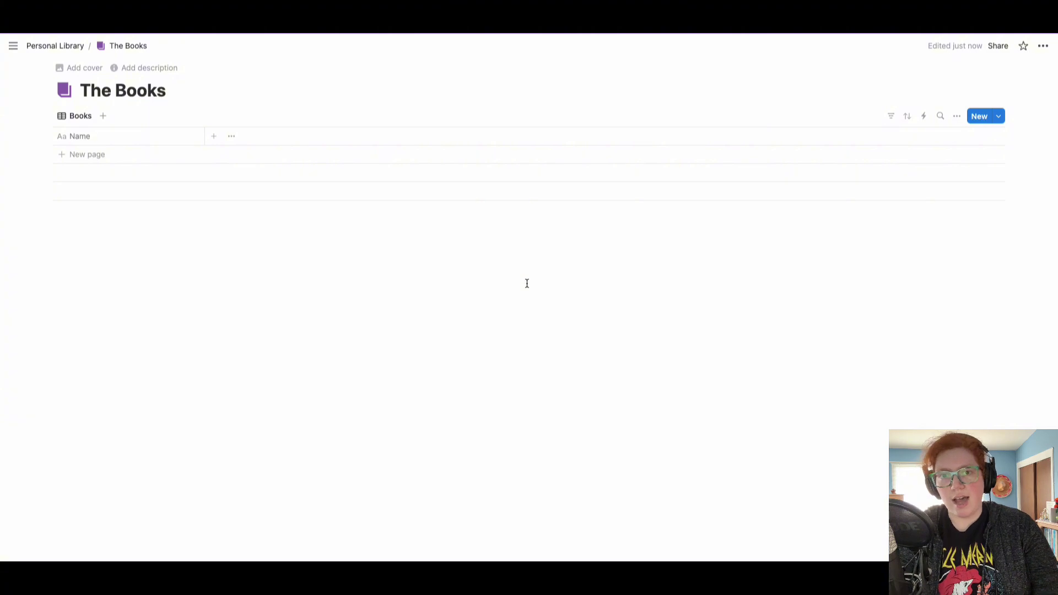
Review the layout choices available for the Books view, keeping the Table layout.
left_click(77, 117)
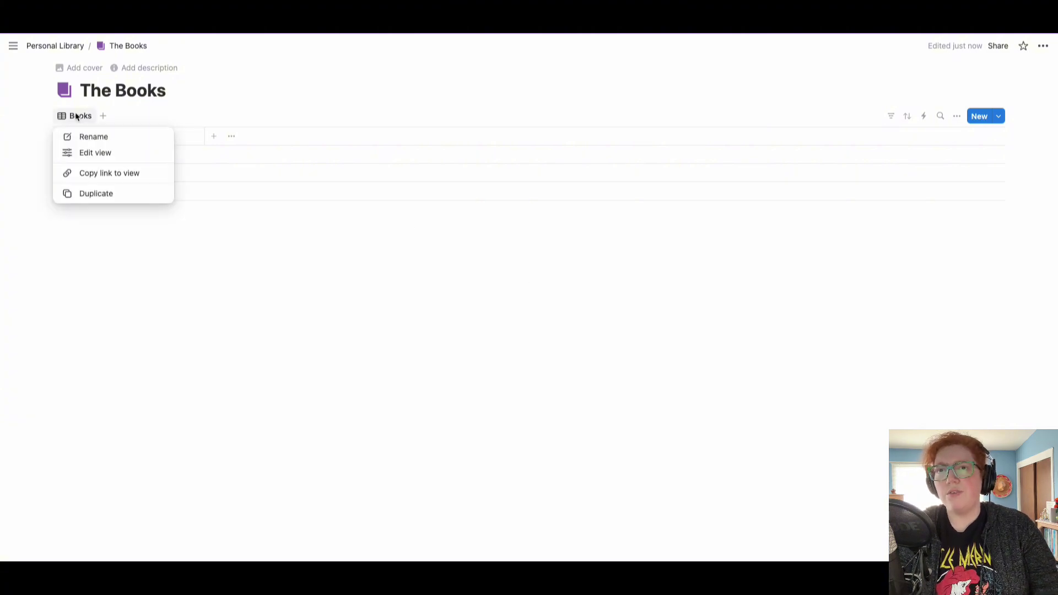
left_click(83, 152)
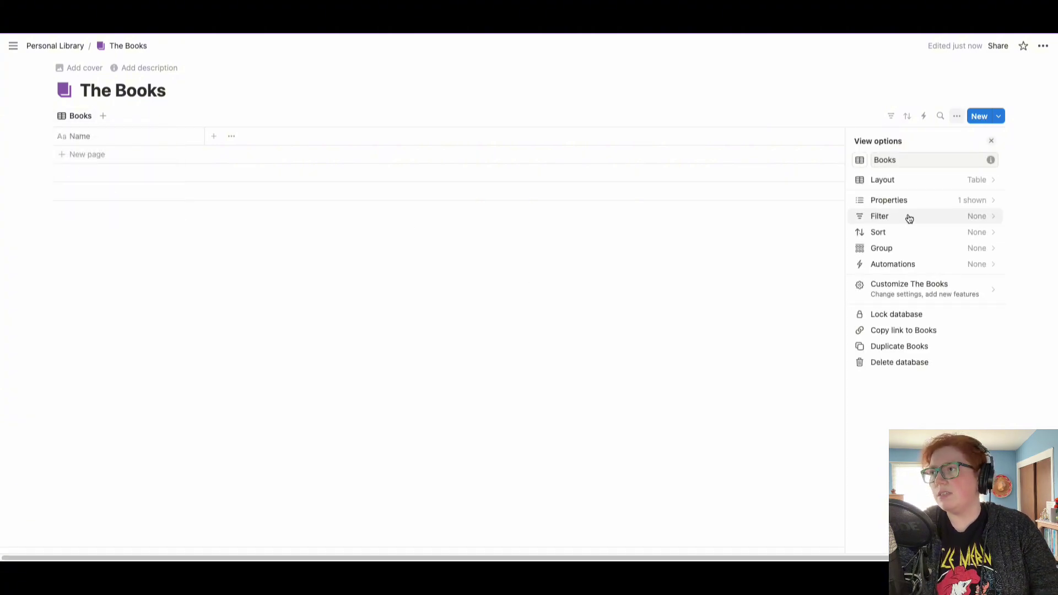
left_click(984, 184)
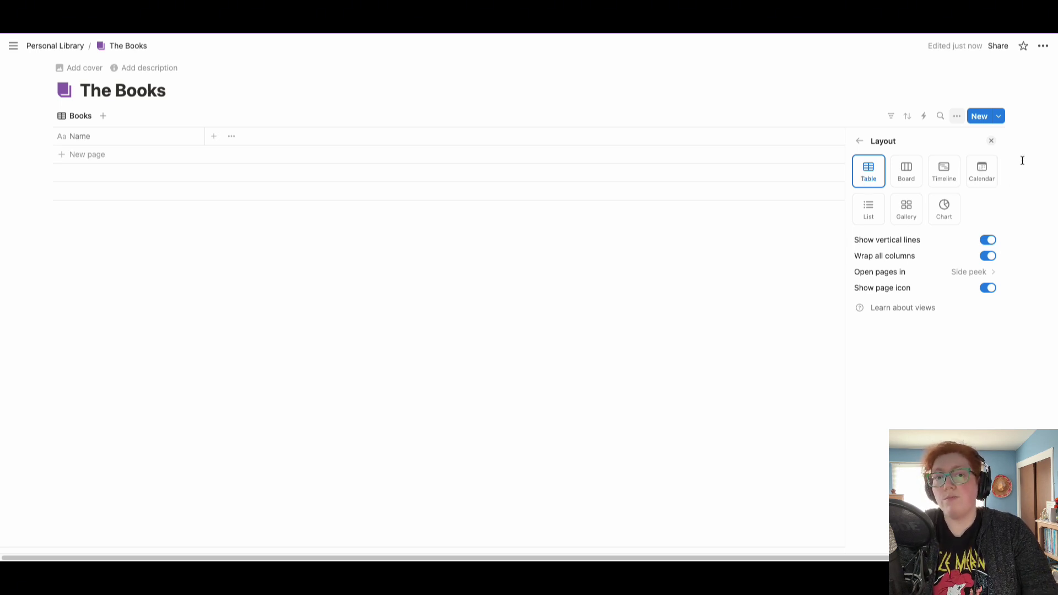
left_click(705, 284)
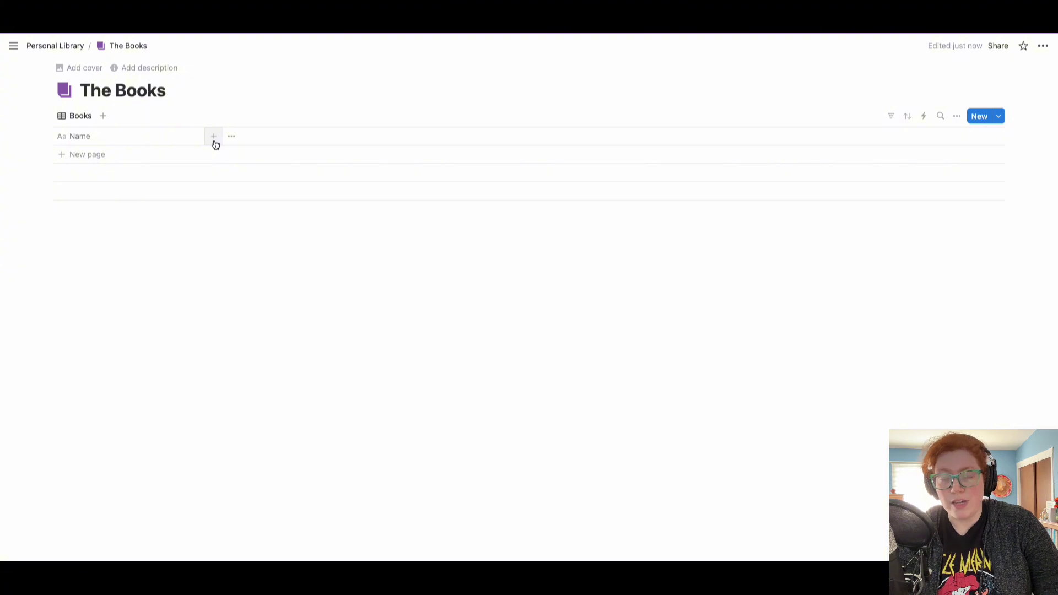
Rename the database's Name property to "Title".
left_click(127, 141)
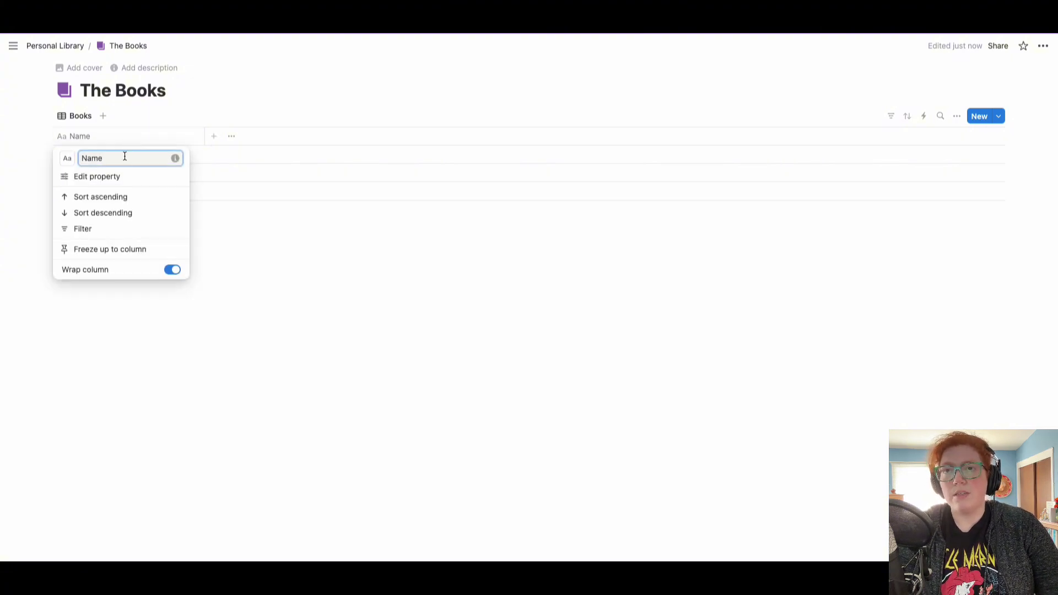
type("Title")
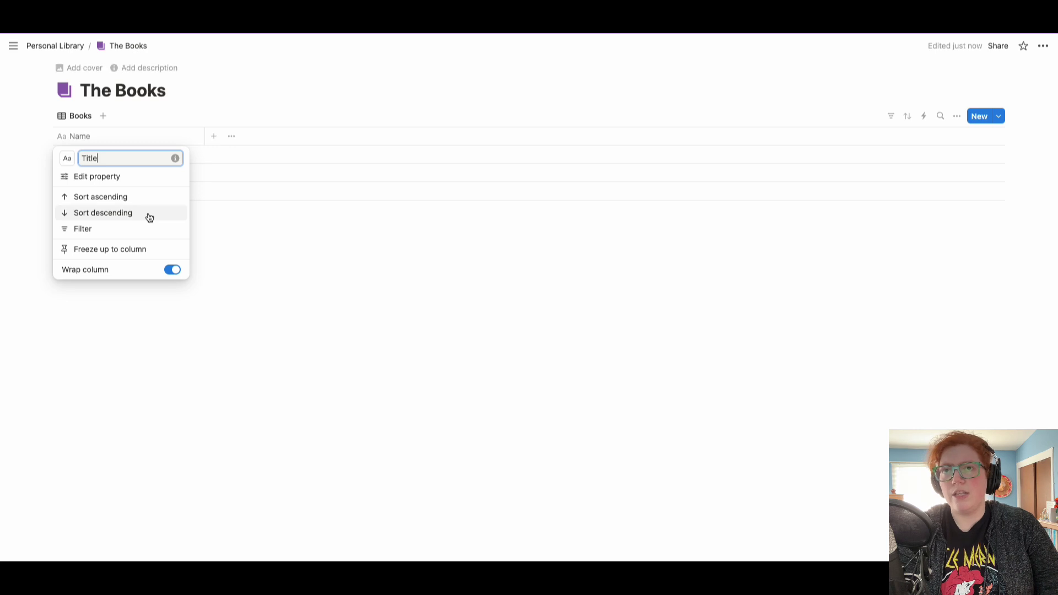
left_click(261, 330)
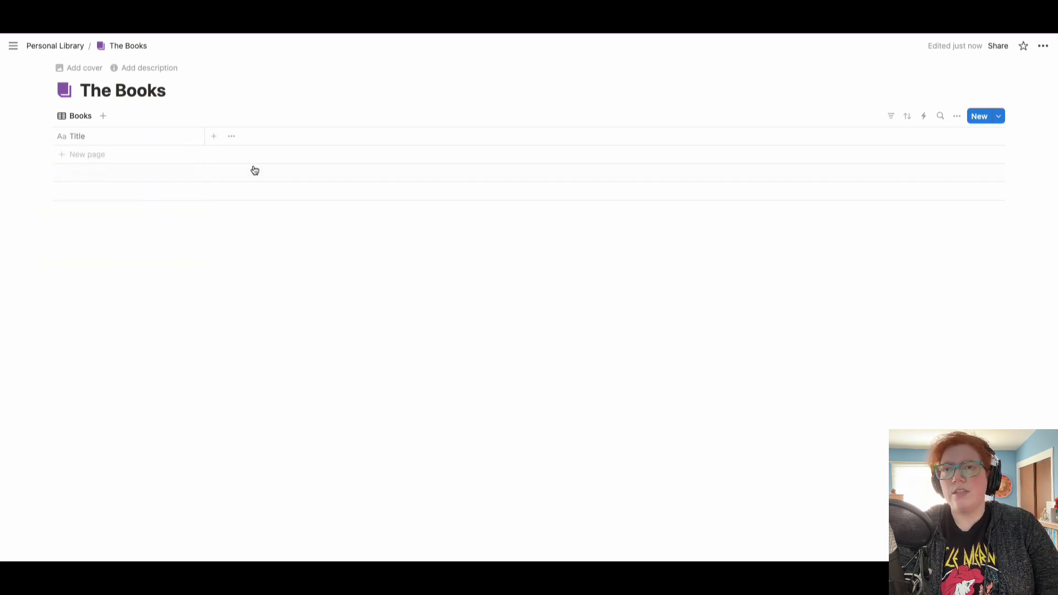
Add a multi-select property named "Author" to The Books database.
left_click(216, 141)
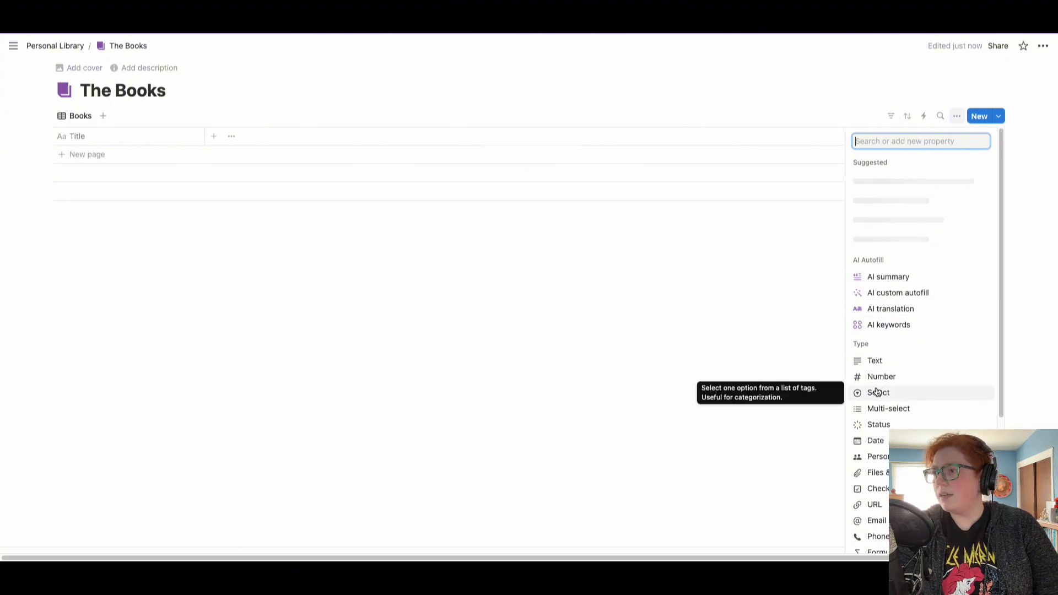
left_click(876, 408)
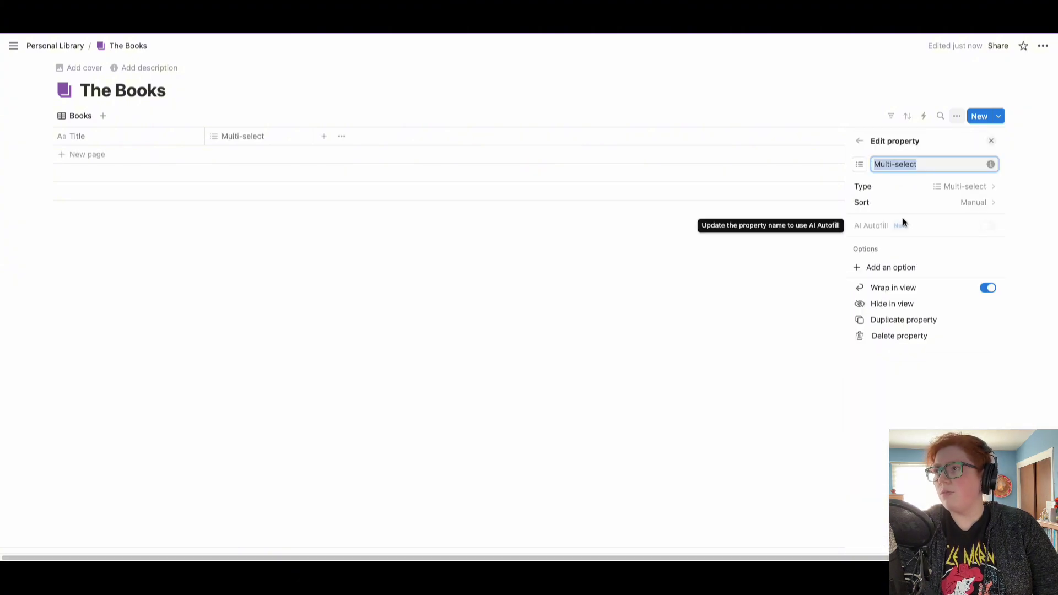
type("Author")
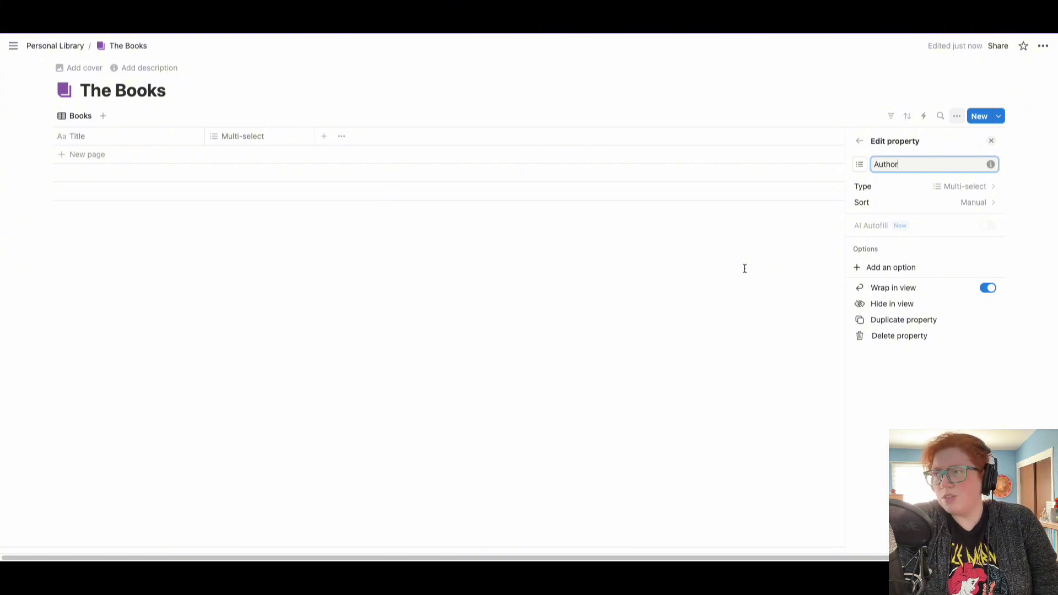
left_click(782, 293)
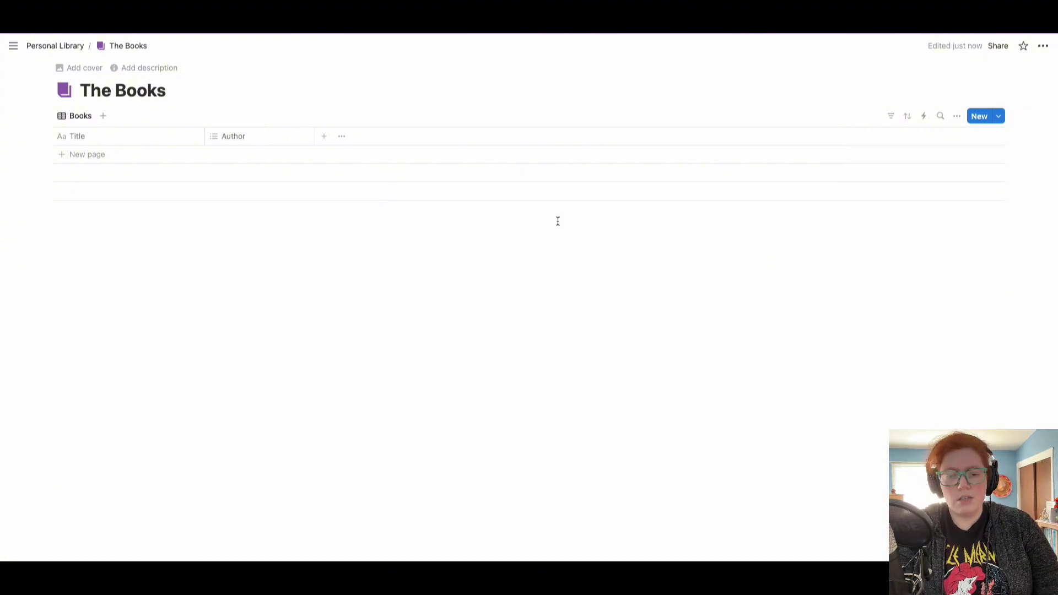
Add a select property named "Category" with the options Fiction and Non-Fiction.
left_click(323, 141)
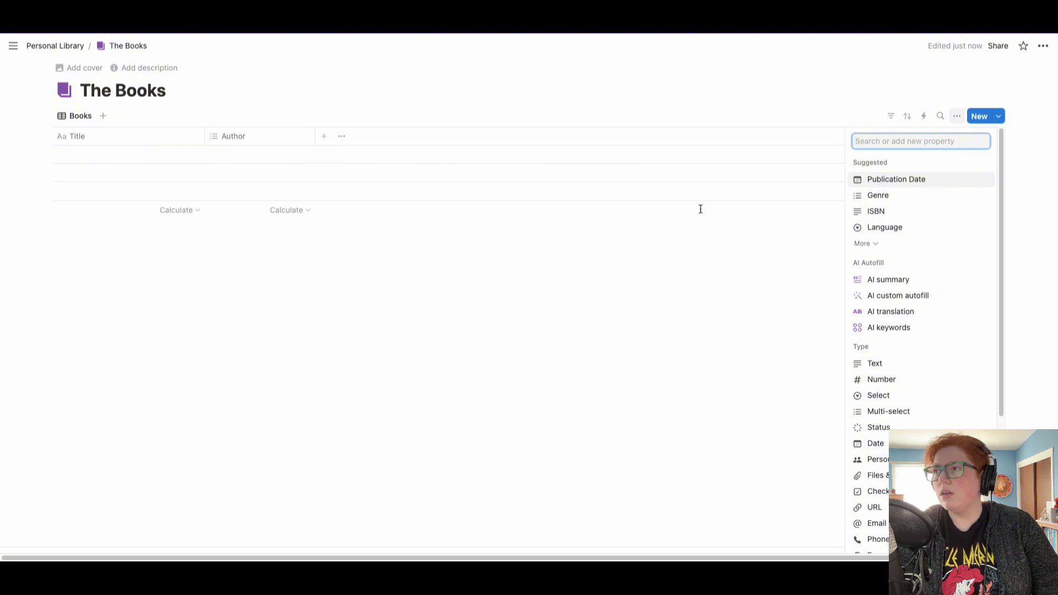
left_click(888, 399)
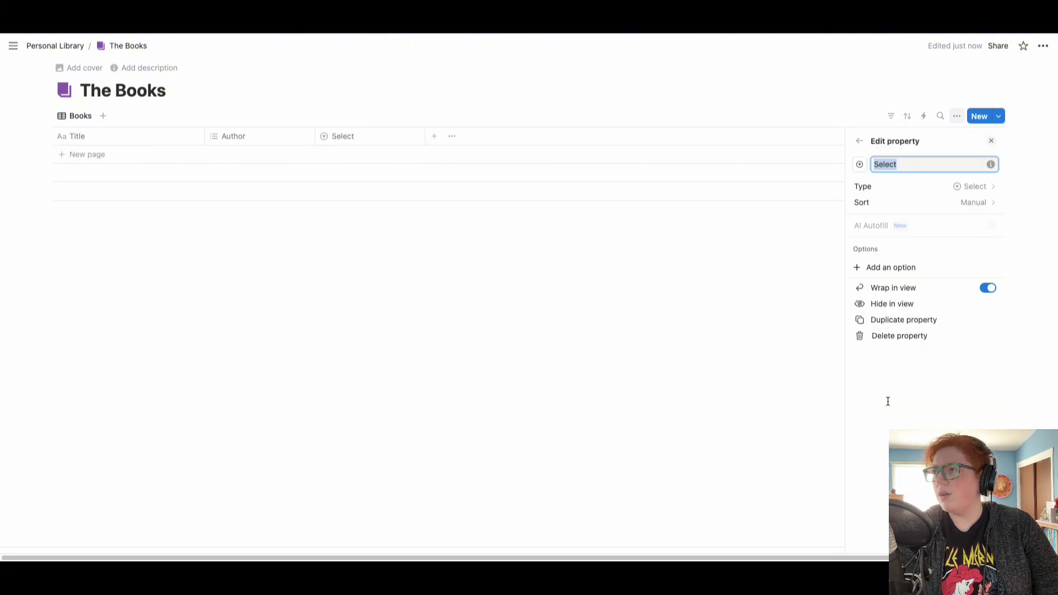
type("Category")
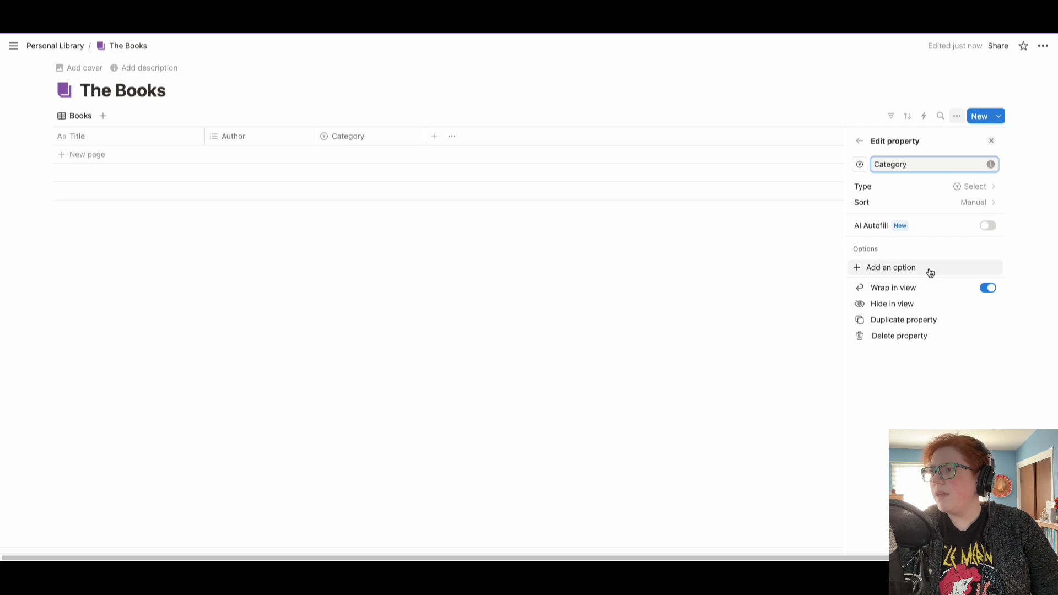
left_click(905, 270)
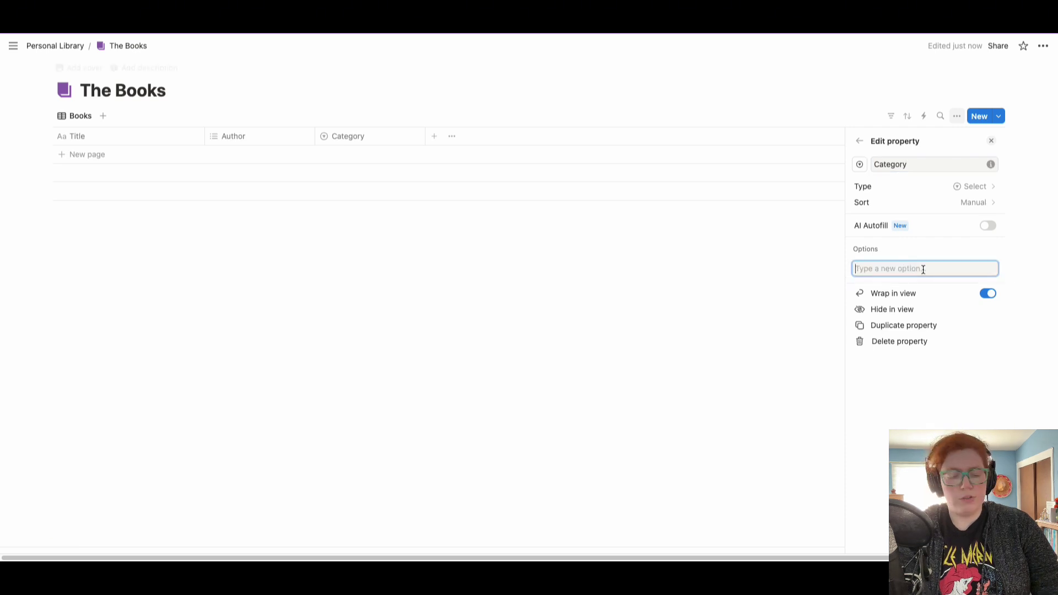
type("Fiction")
key("Return")
type("Non-Fiction")
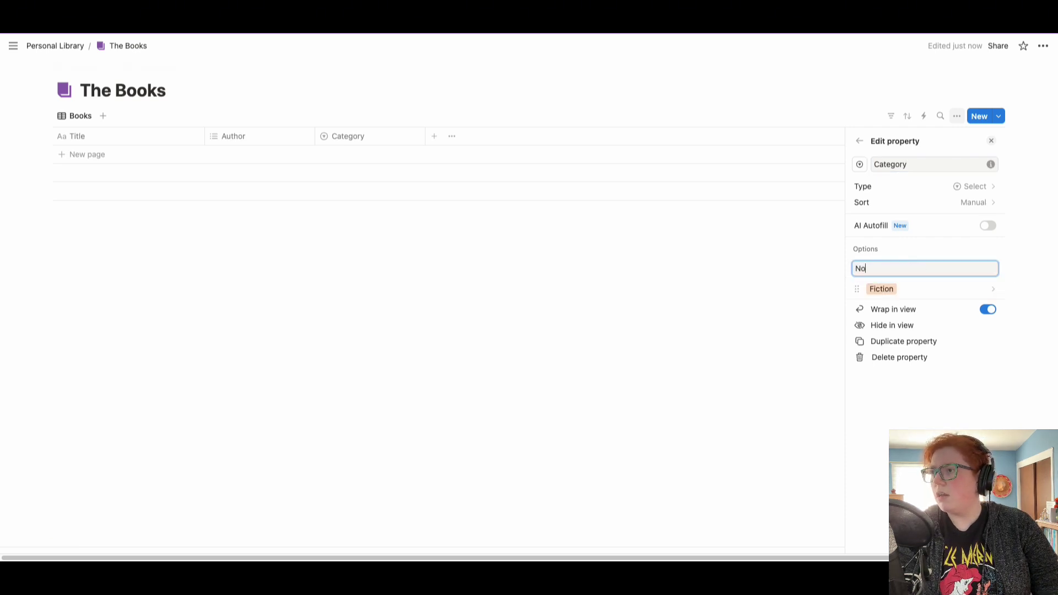
key("Return")
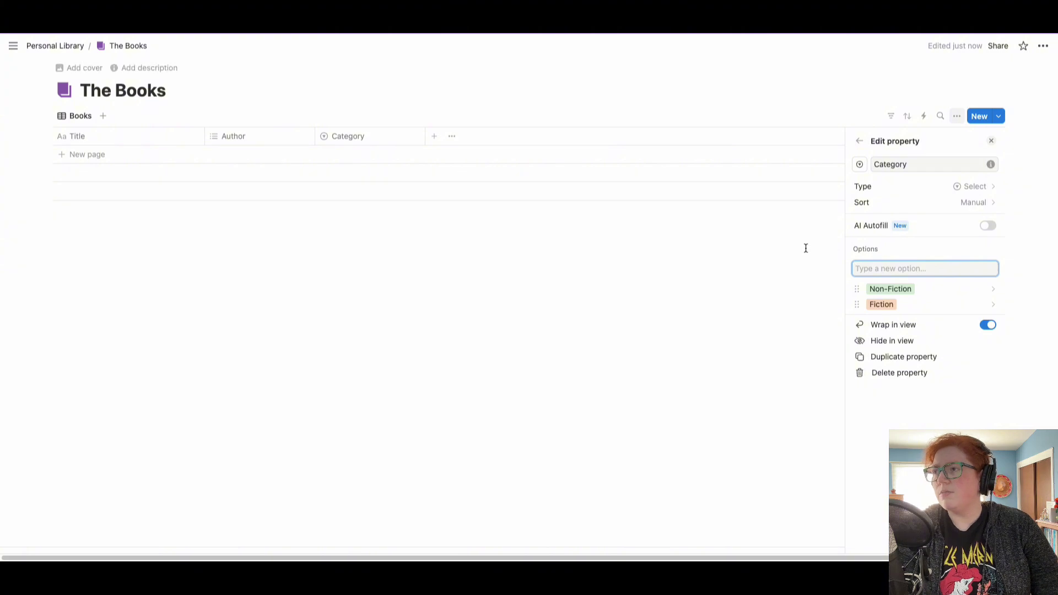
left_click(484, 172)
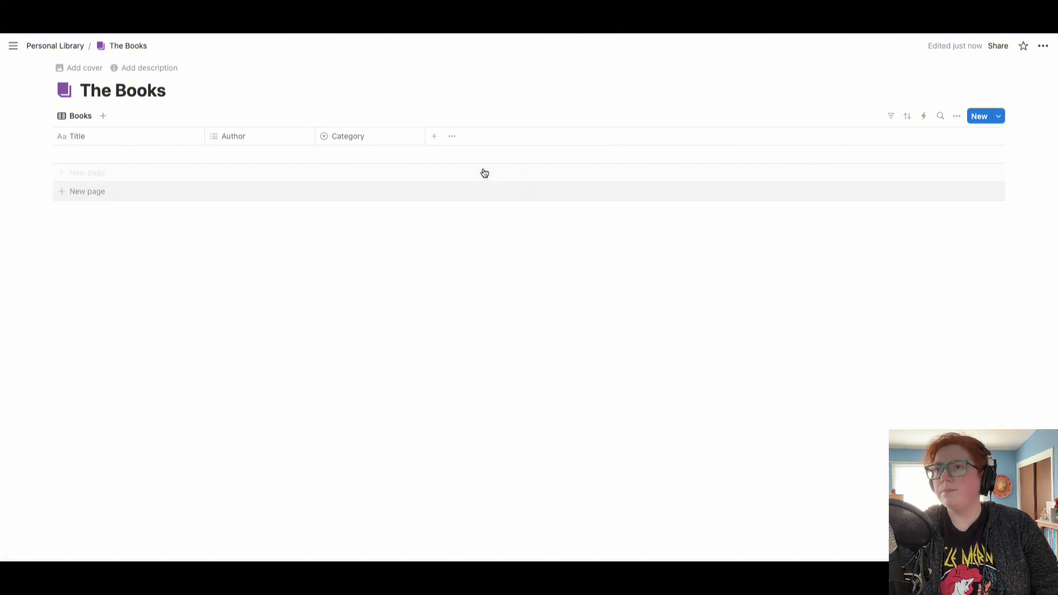
Add the suggested Genre property and a multi-select property named "Format".
left_click(432, 140)
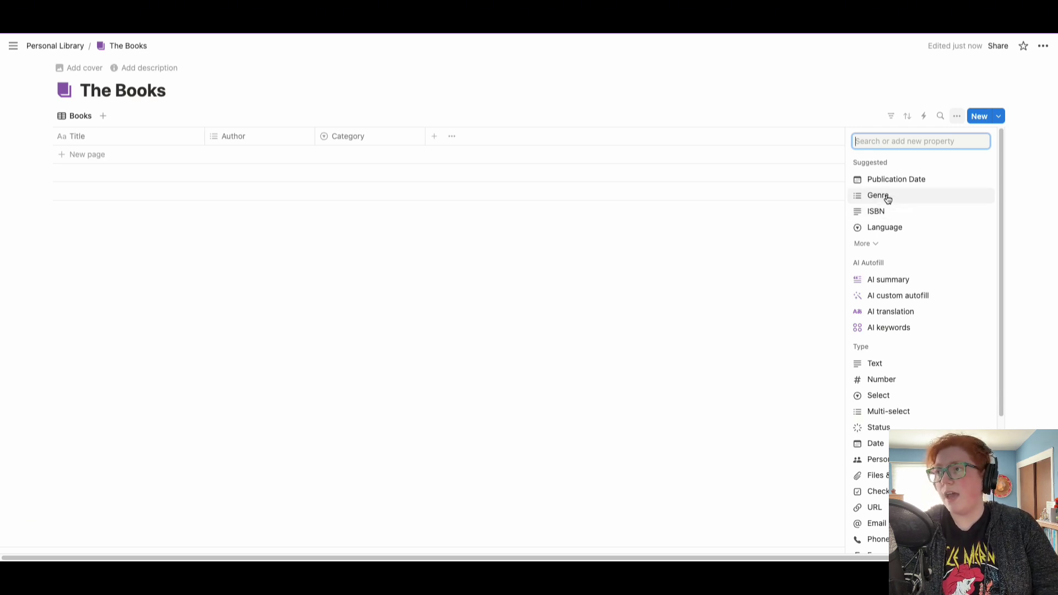
left_click(886, 197)
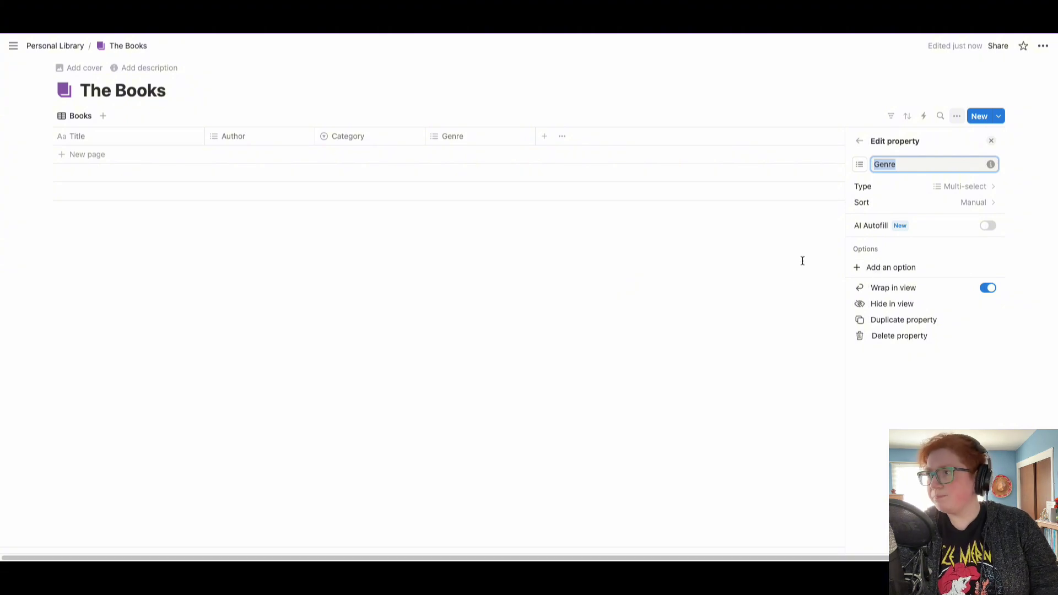
left_click(544, 136)
left_click(889, 413)
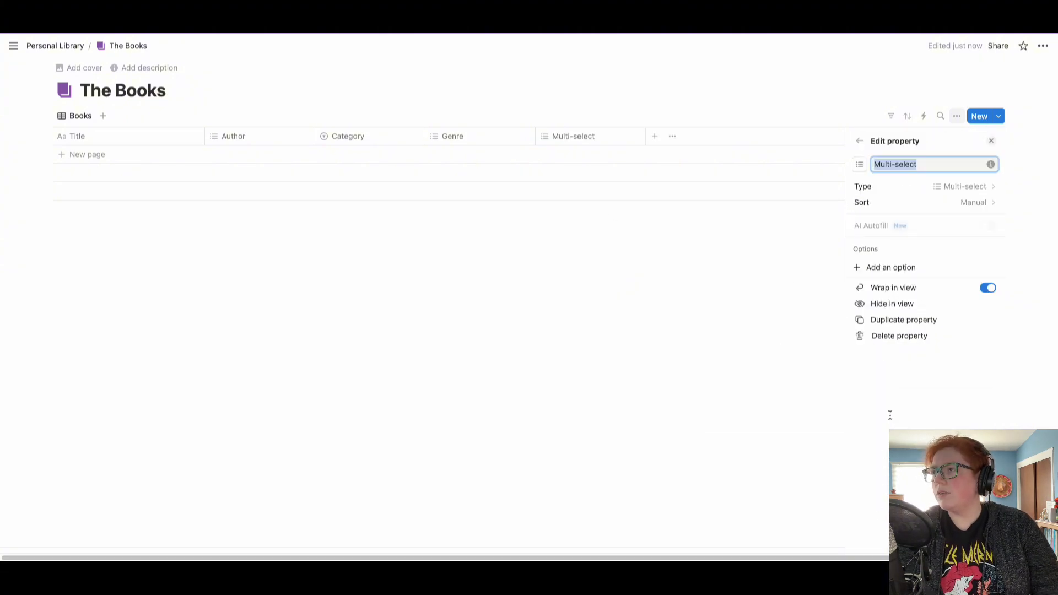
type("Format")
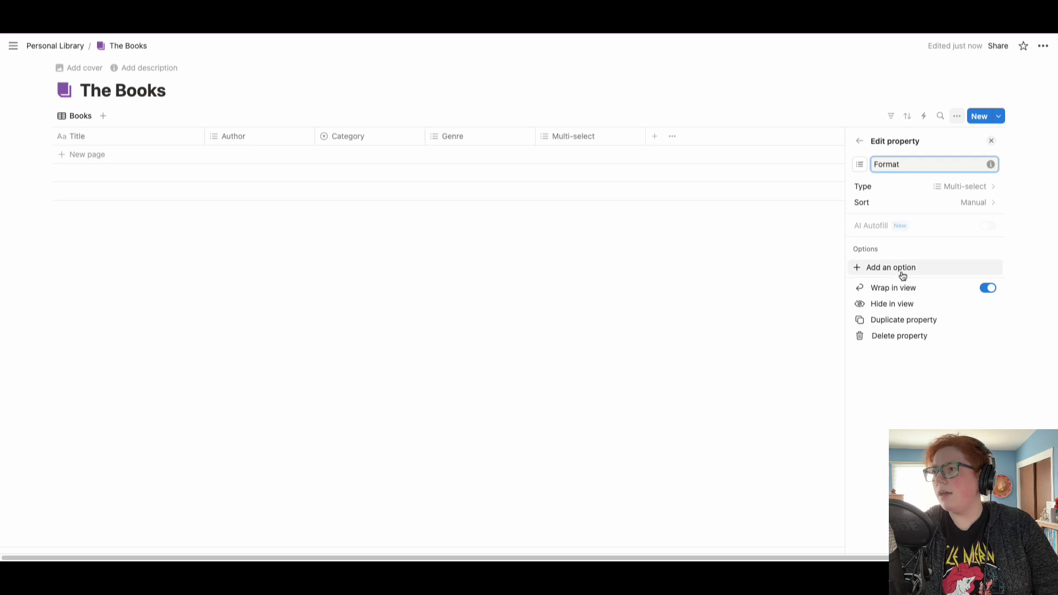
Give the Format property the options Physical, Ebook and Audiobook, and close its settings.
left_click(902, 274)
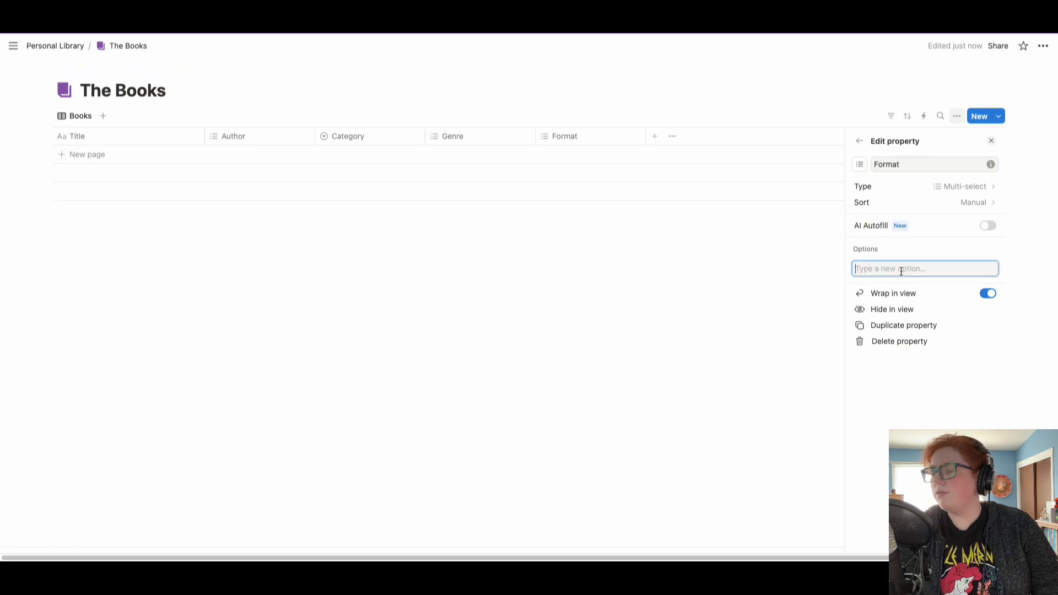
type("Physical")
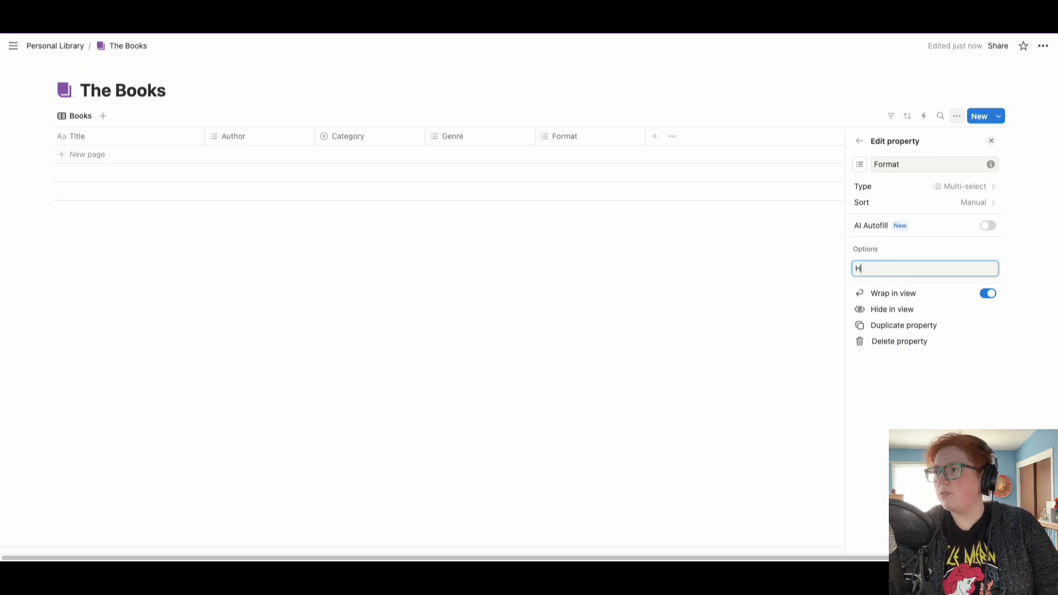
key("Return")
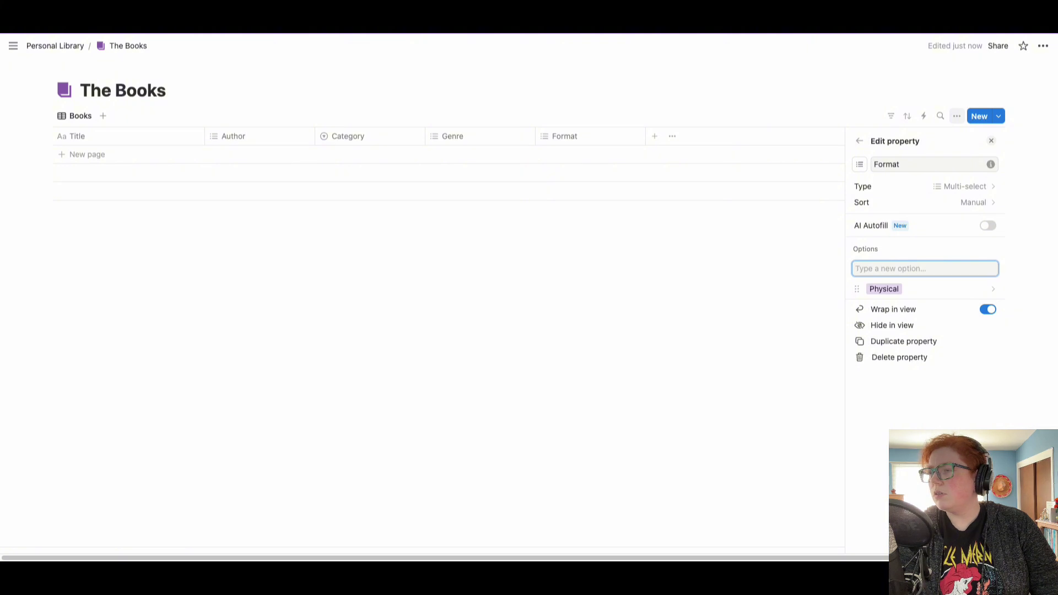
type("Ebook")
key("Return")
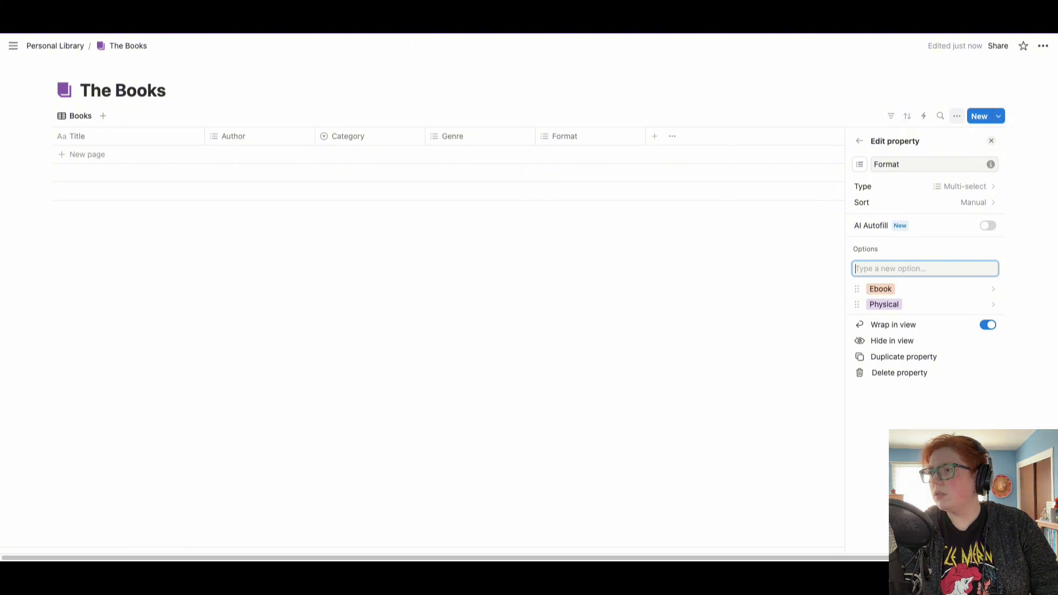
type("Audiobook")
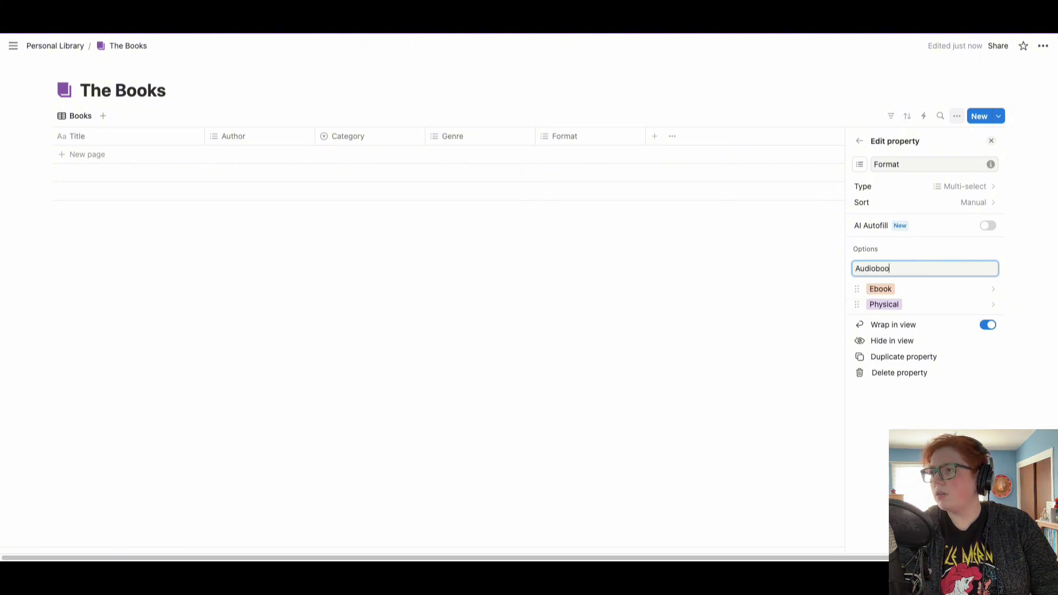
key("Return")
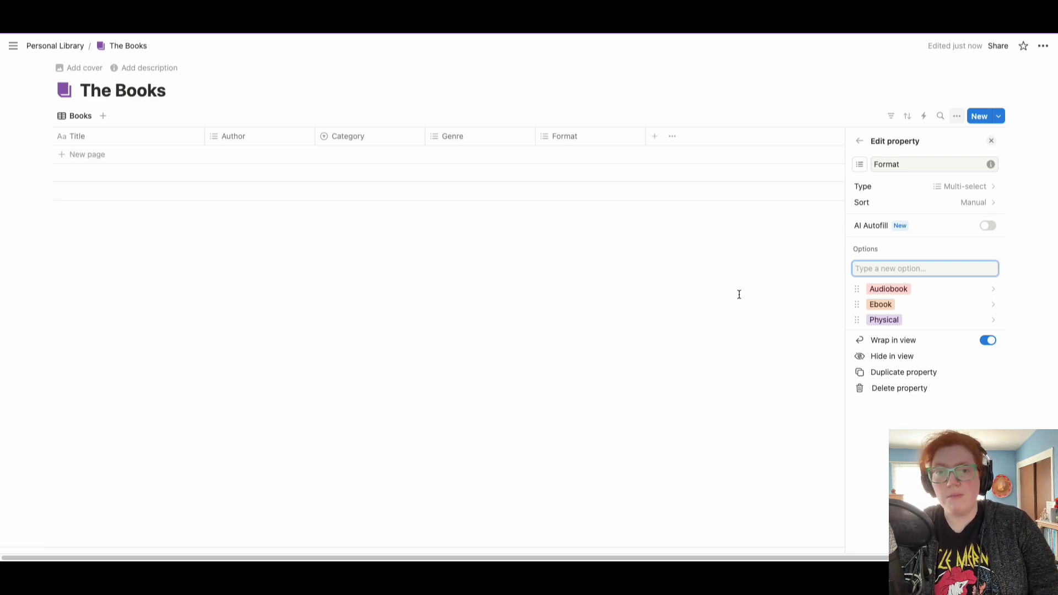
left_click(668, 293)
Add the suggested Page Count and Publication Date properties to the database.
left_click(654, 138)
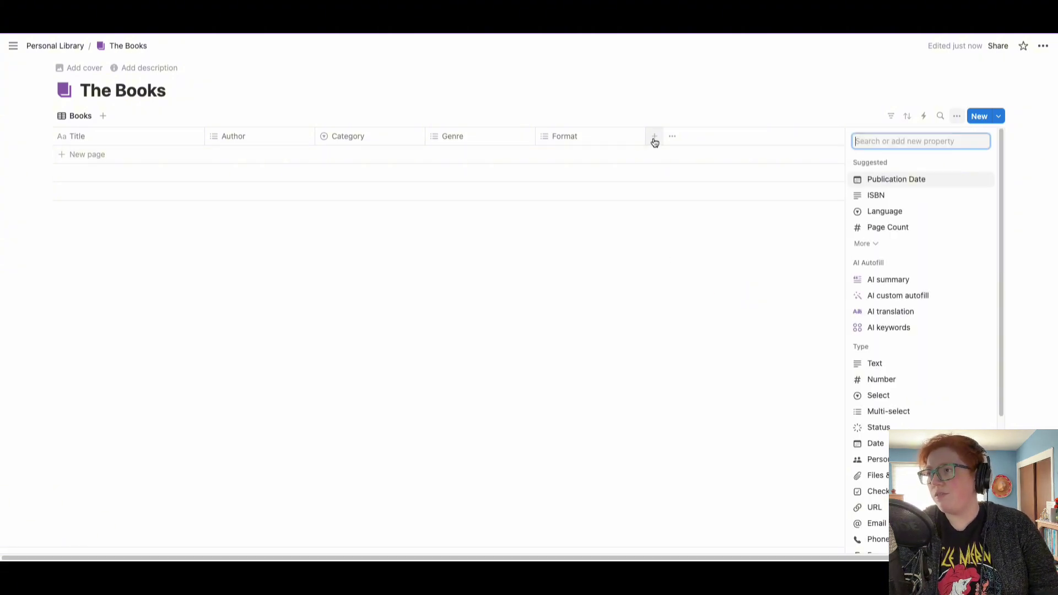
left_click(910, 228)
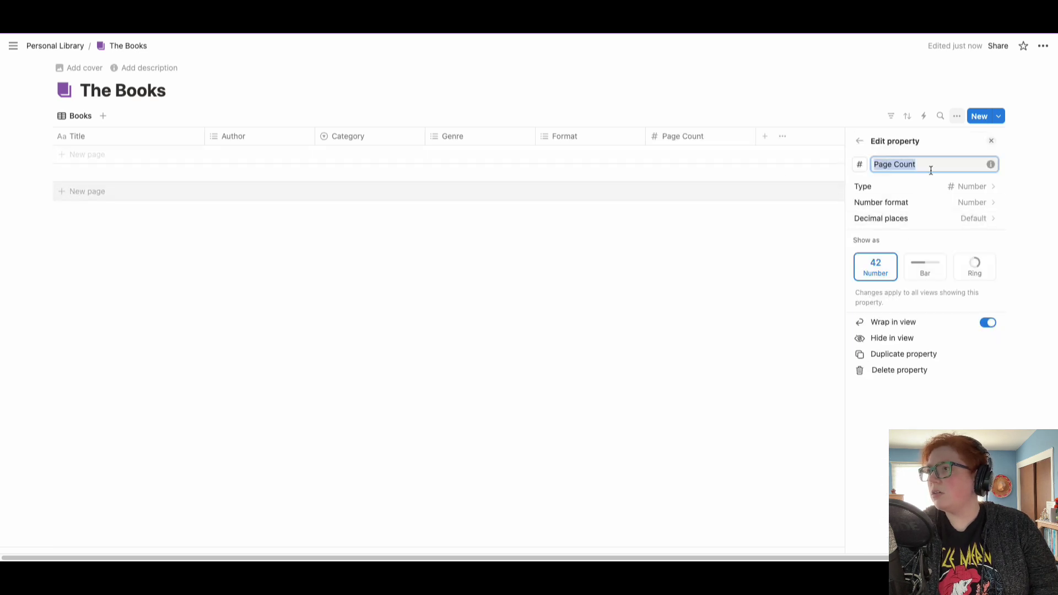
left_click(859, 141)
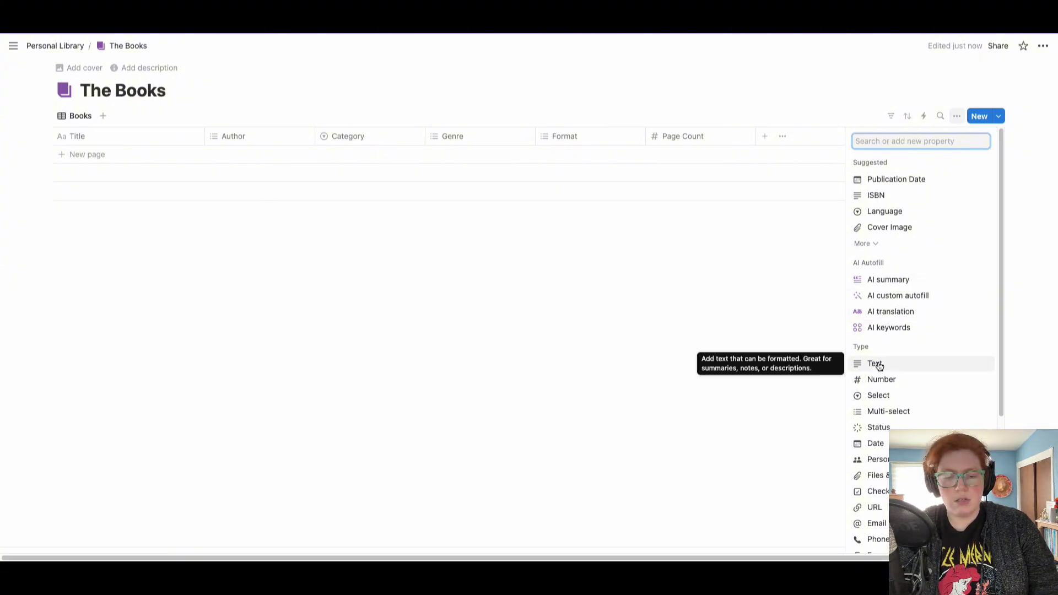
left_click(893, 183)
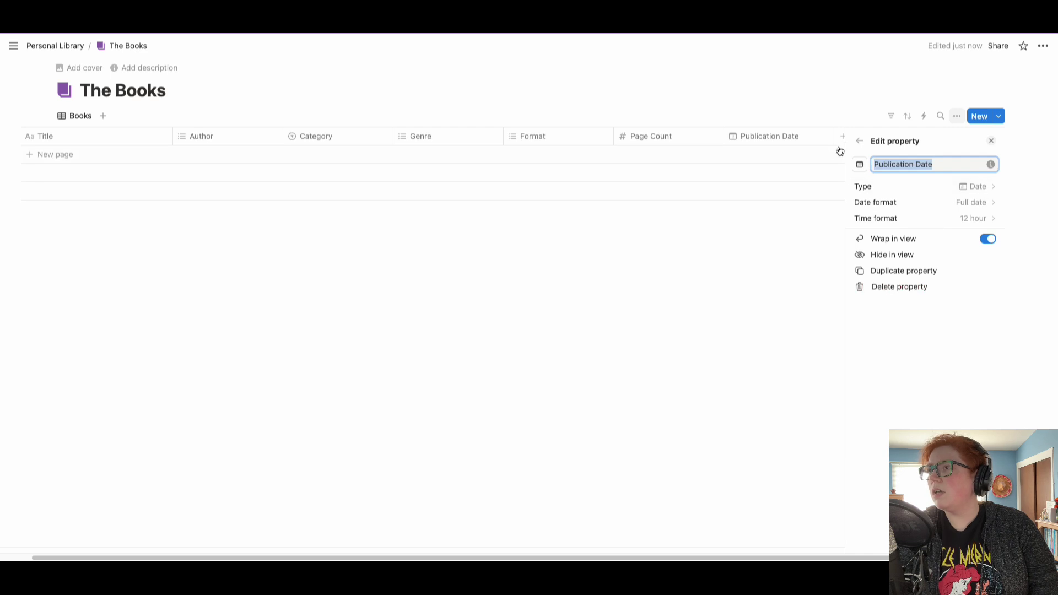
left_click(812, 97)
Add a date property named "Date Started" to the database.
left_click(873, 136)
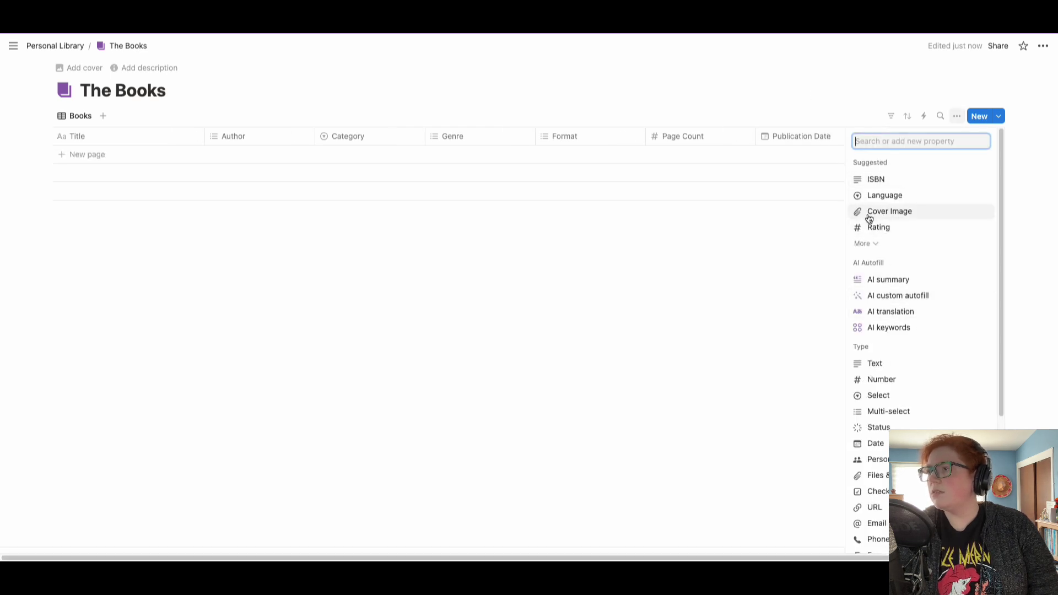
left_click(874, 443)
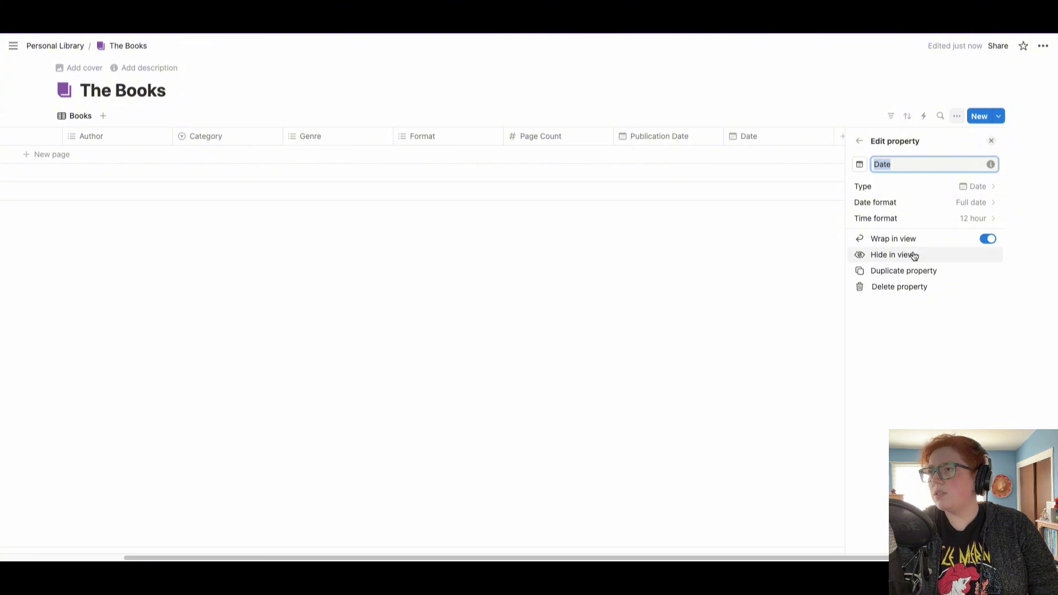
type("Date Star")
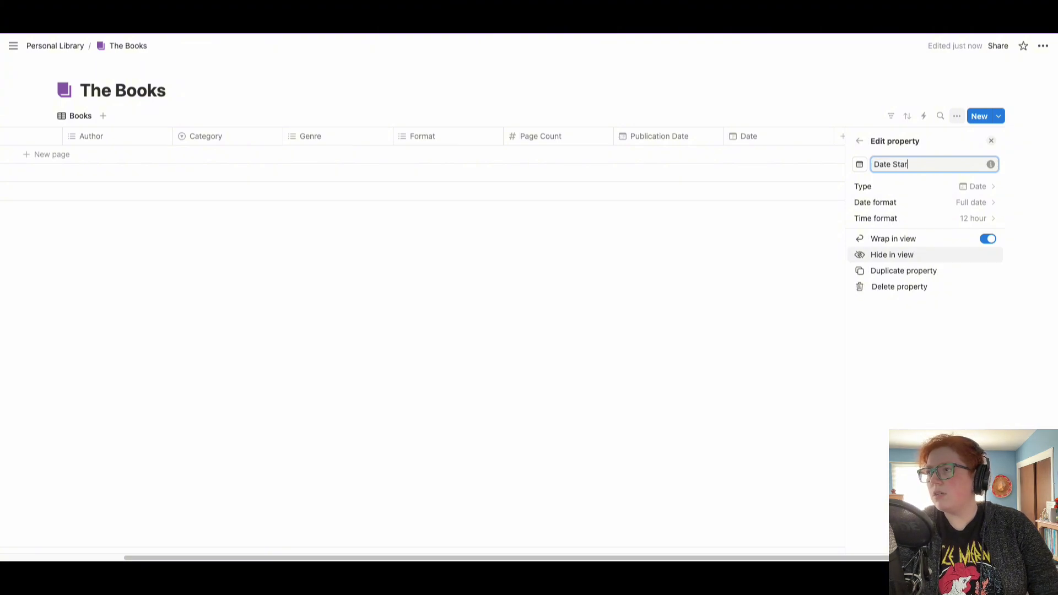
type("ted")
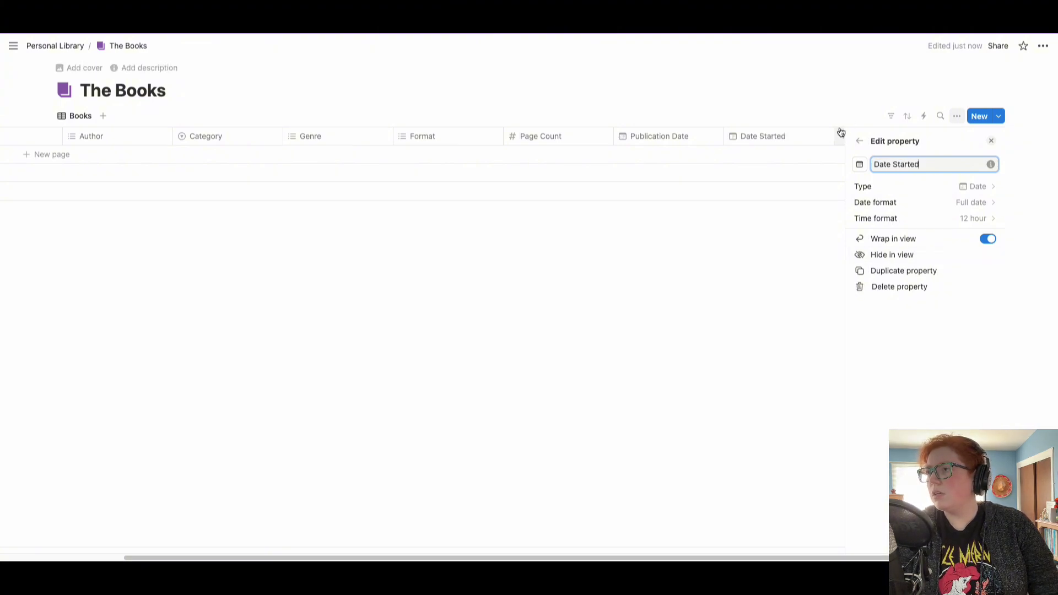
key("Return")
Add another date property named "Date Finished" and close its settings.
left_click(980, 139)
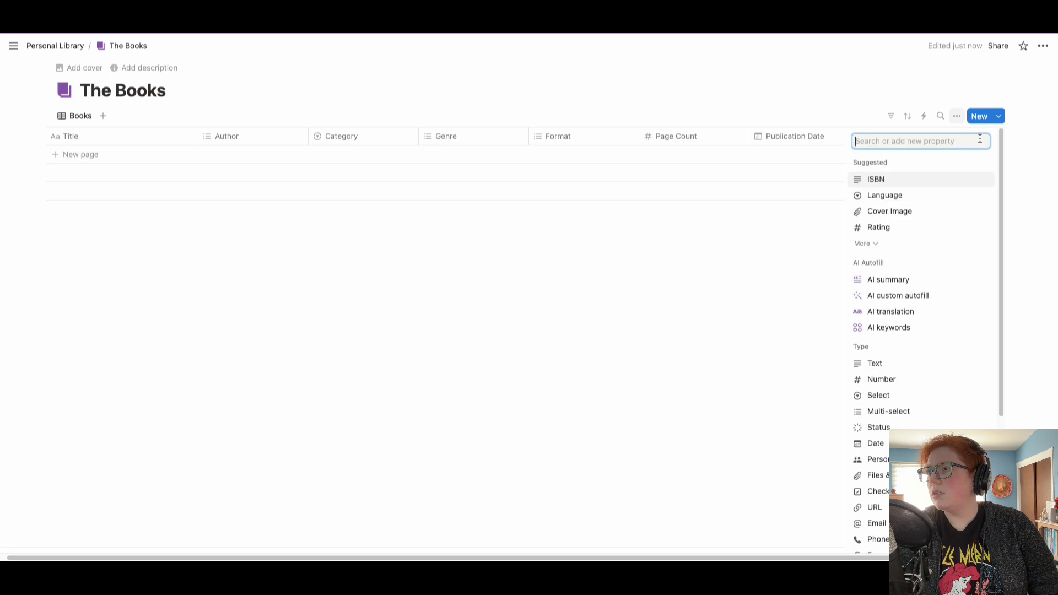
type("d")
key("BackSpace")
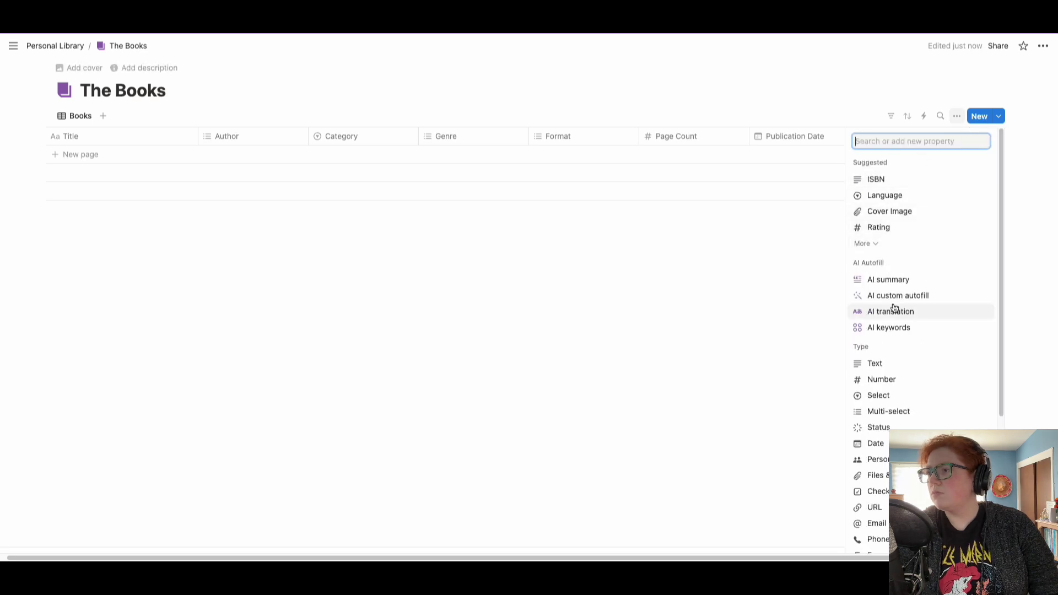
left_click(876, 443)
type("Da")
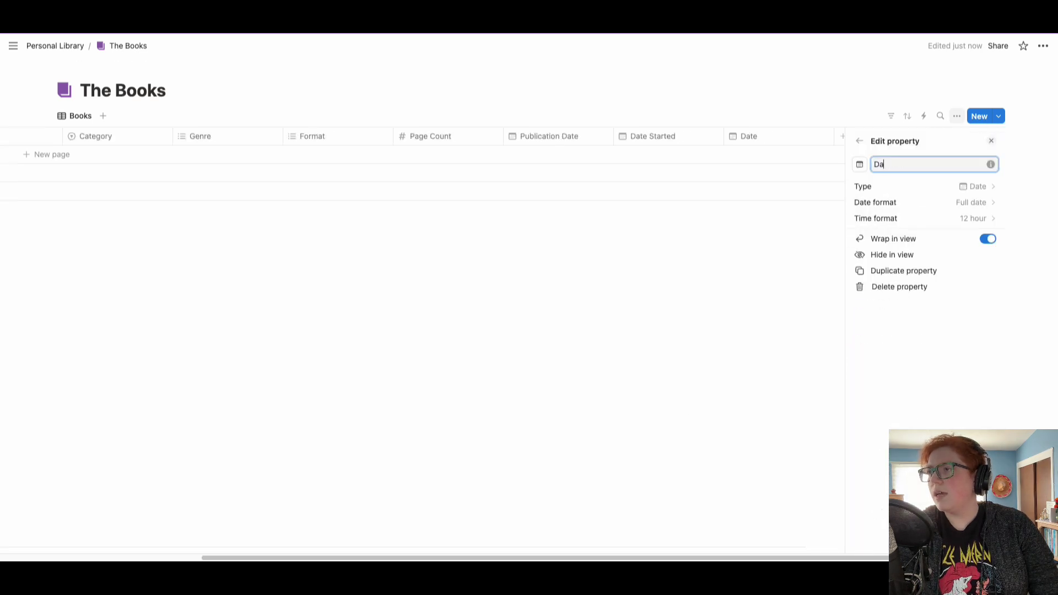
type("te Finished")
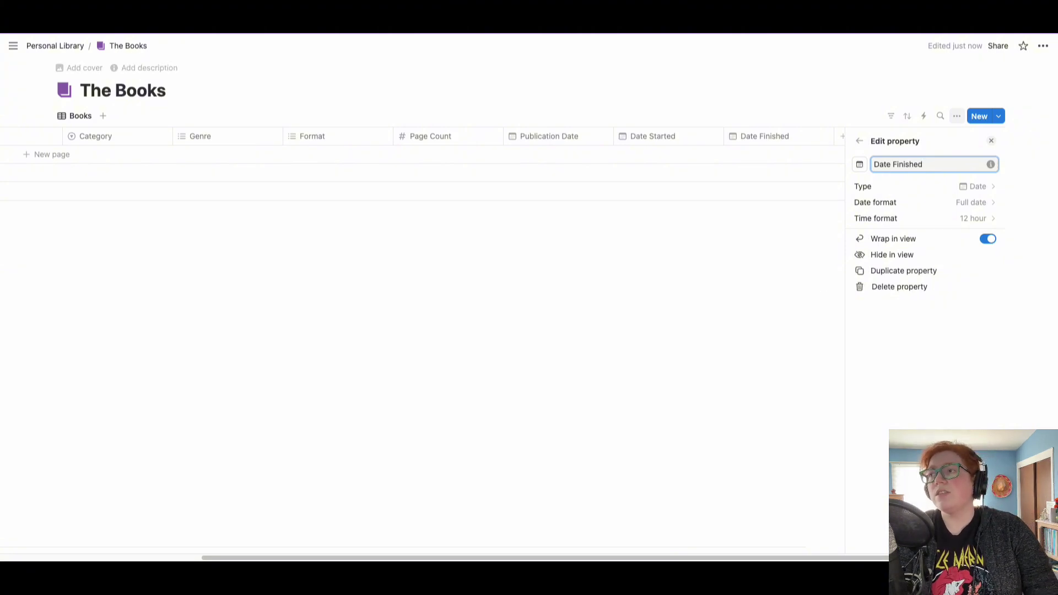
left_click(801, 88)
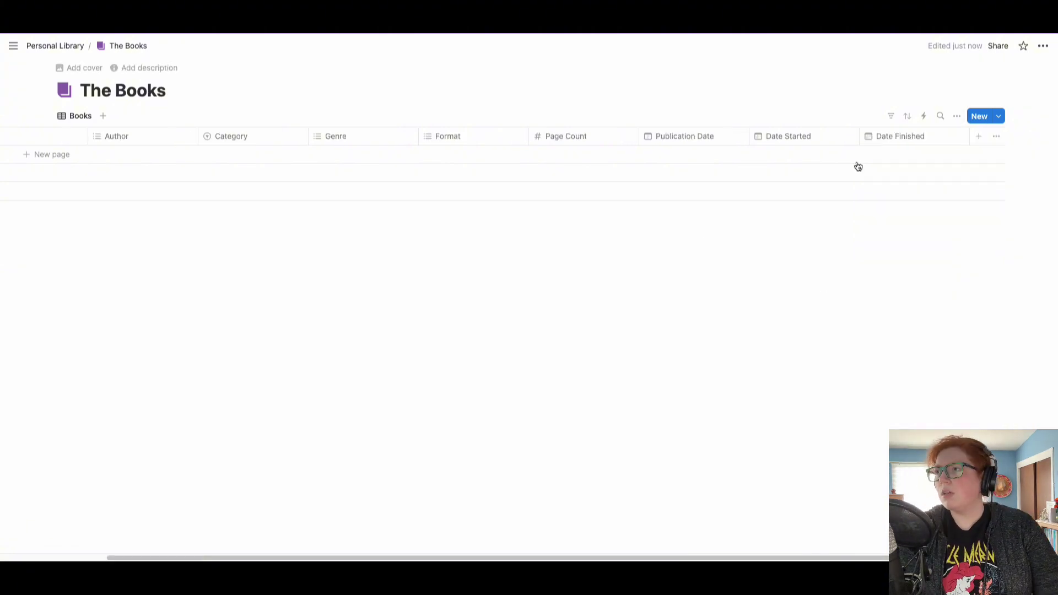
Add the suggested Rating number property and close its settings.
left_click(977, 136)
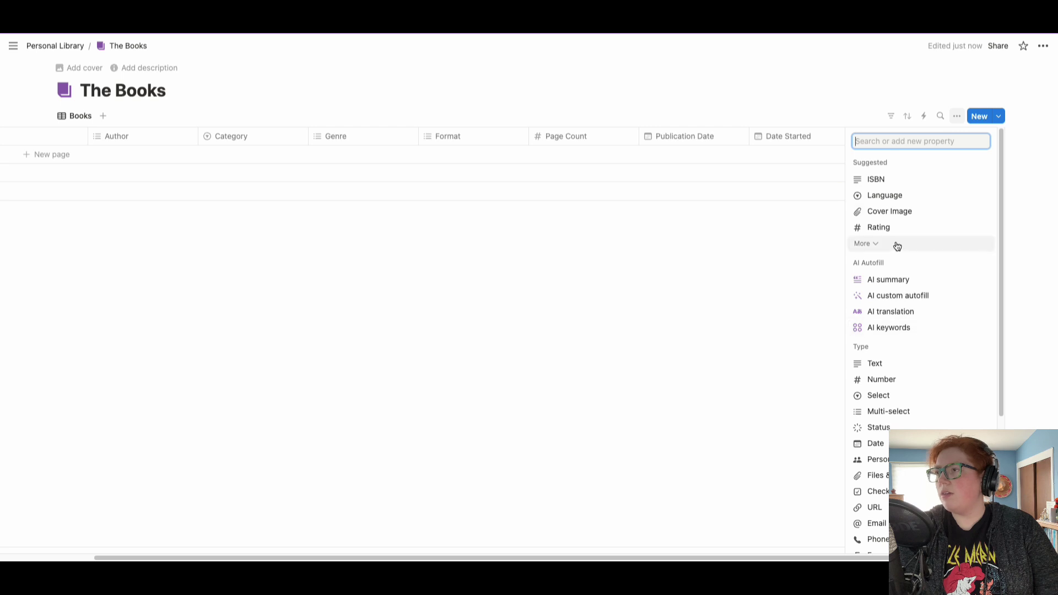
left_click(879, 228)
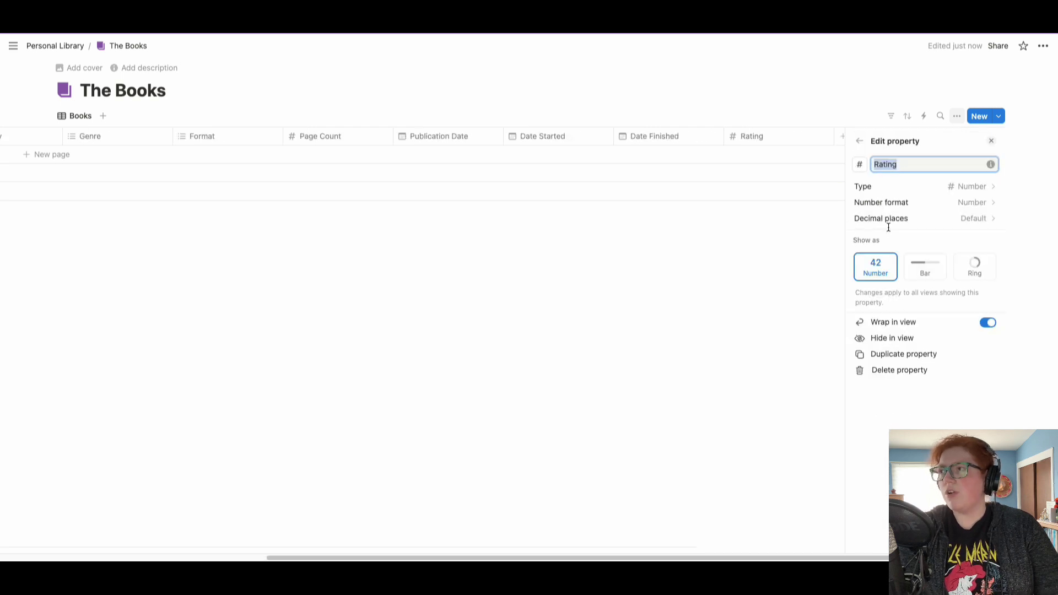
left_click(749, 336)
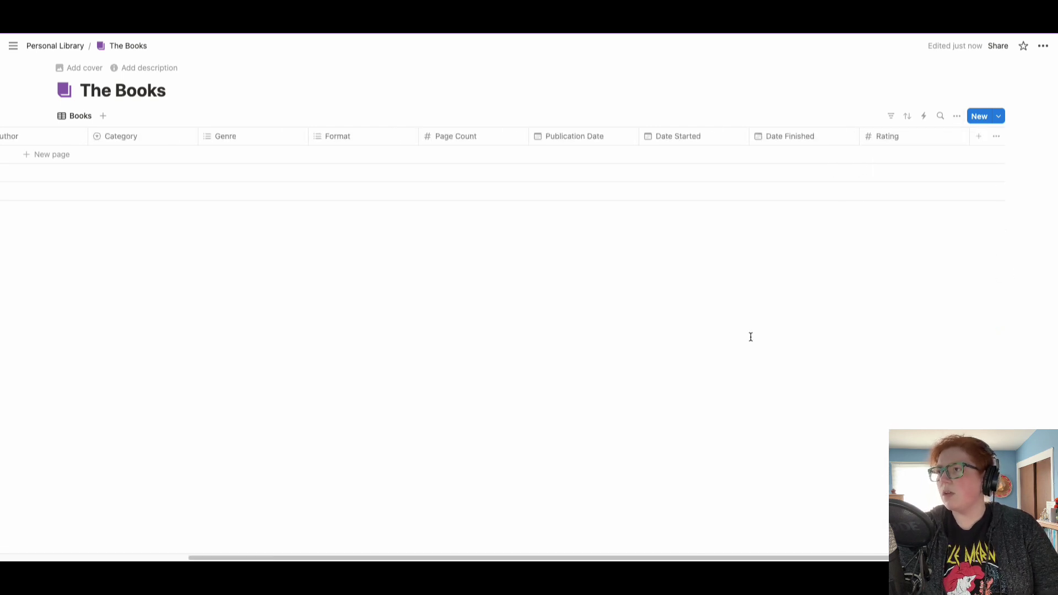
Add a select property named "Status" to the database.
left_click(981, 141)
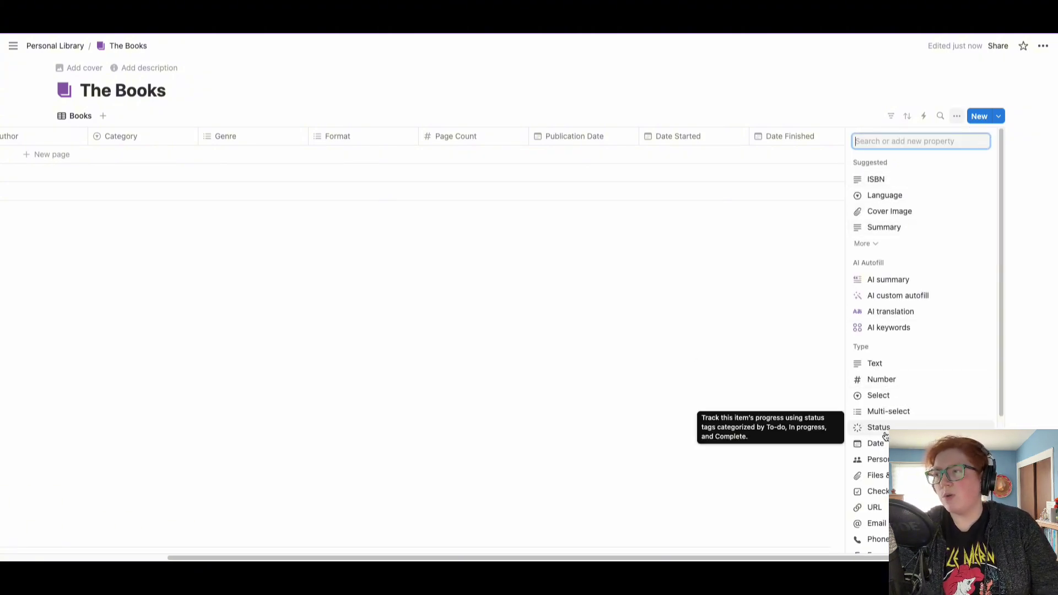
left_click(881, 396)
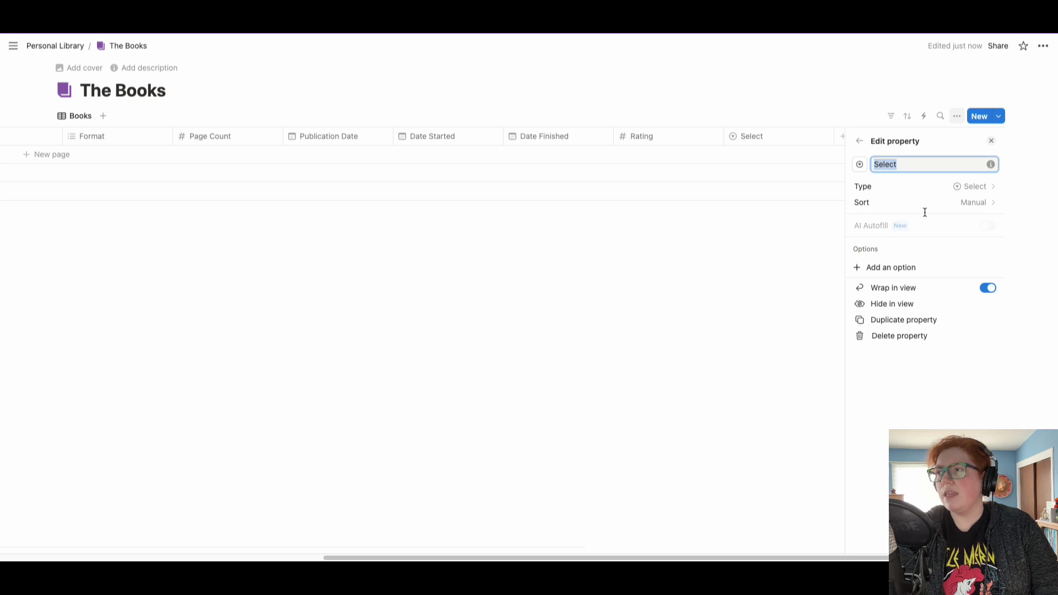
type("Status")
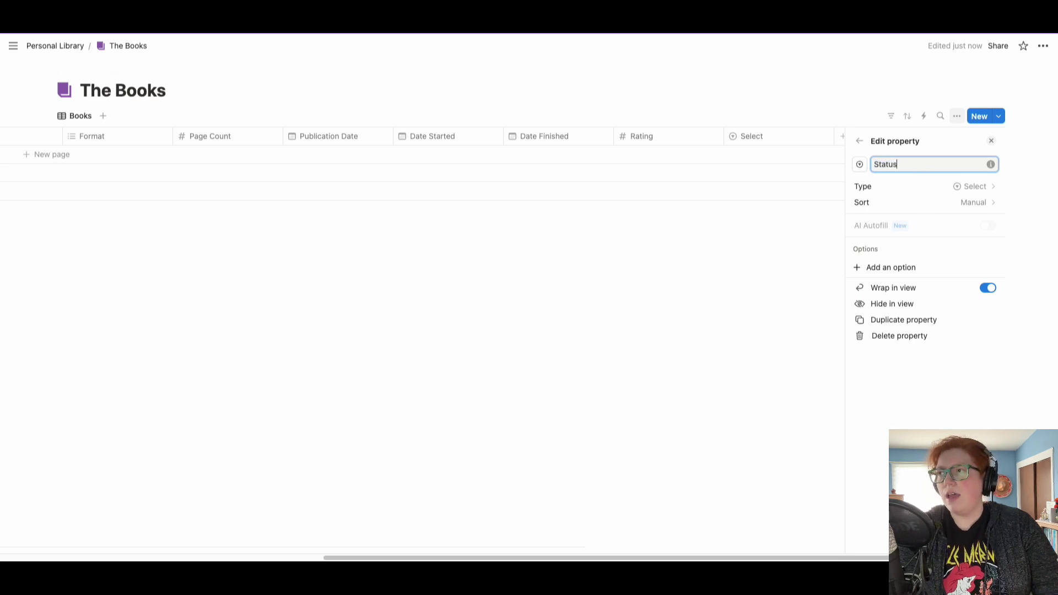
Give the Status property the options Reading, Read and DNF, and close its settings.
left_click(884, 268)
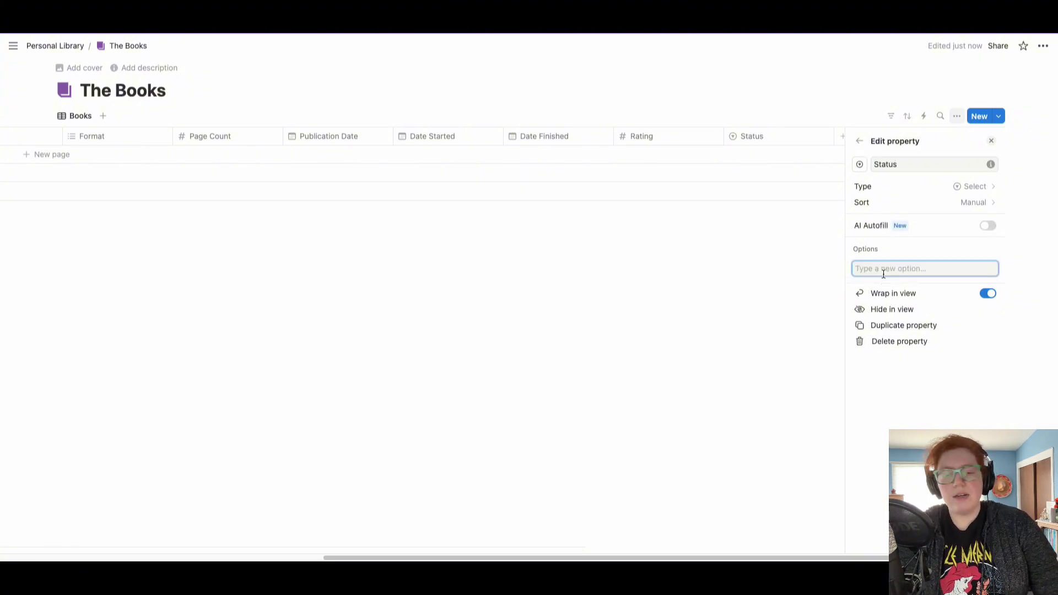
type("Reading")
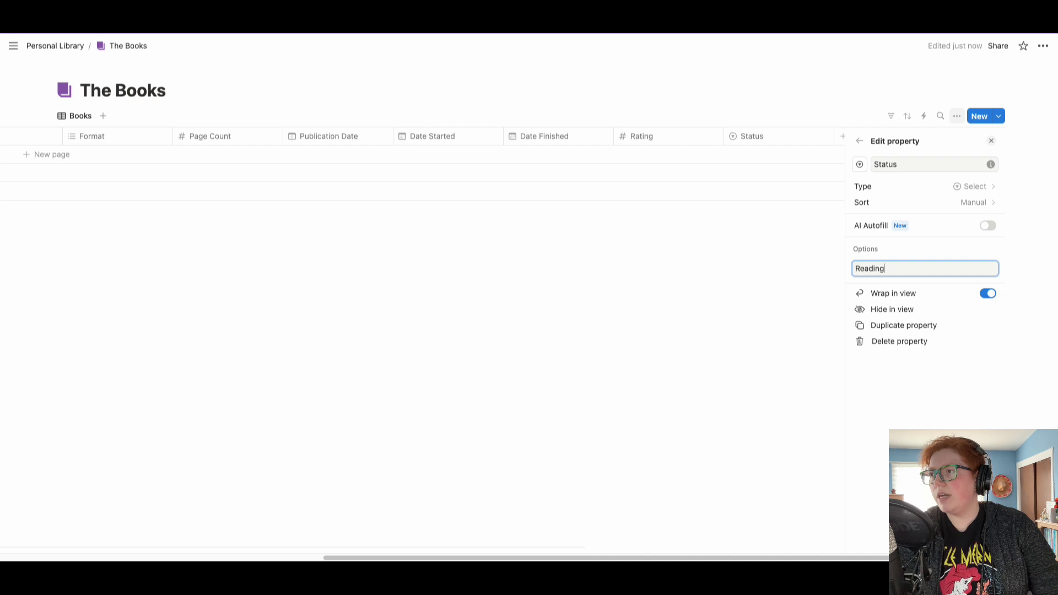
key("Return")
type("Read")
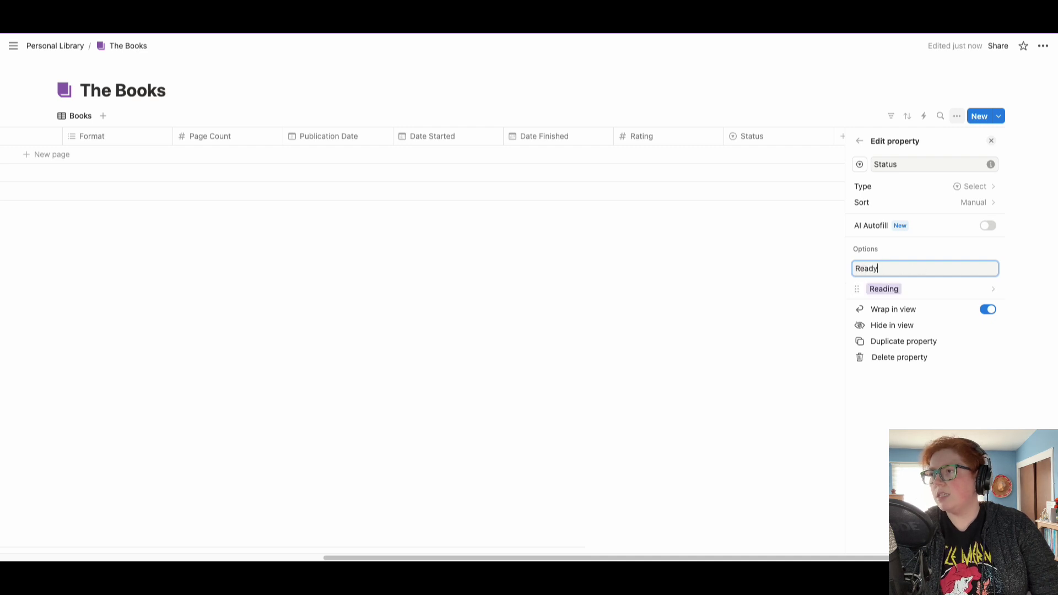
key("Return")
type("DNF")
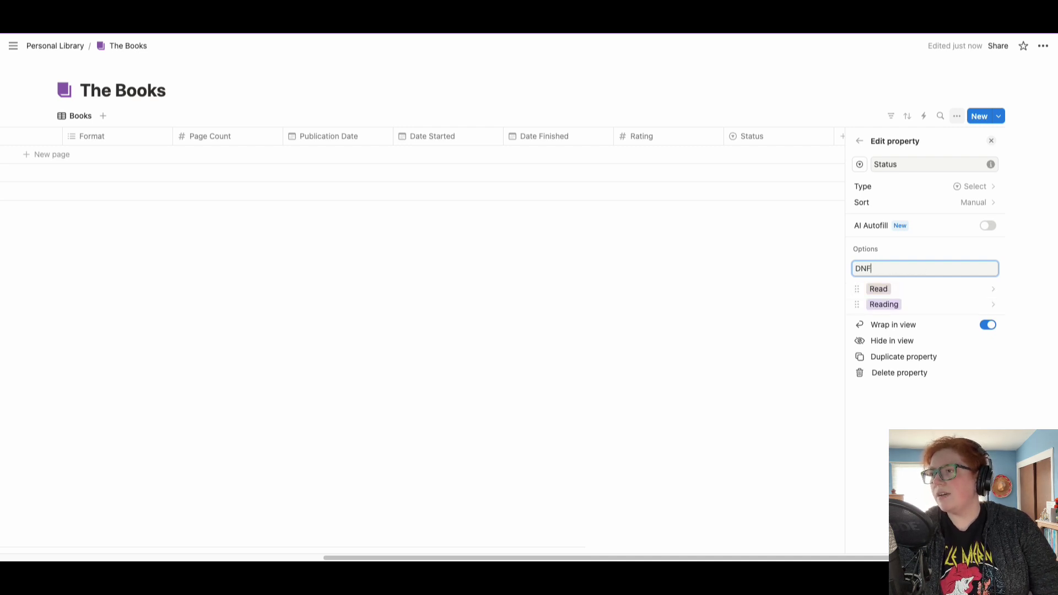
key("Return")
left_click(774, 339)
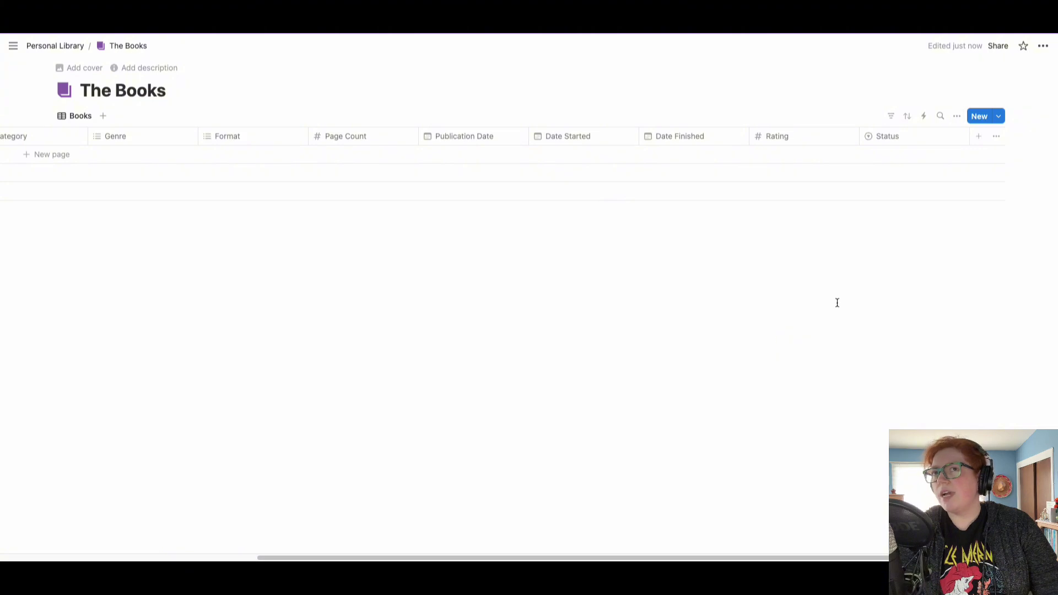
Create a blank book entry in the table, open its page to review the properties, and close it.
scroll(699, 298, "left", 5)
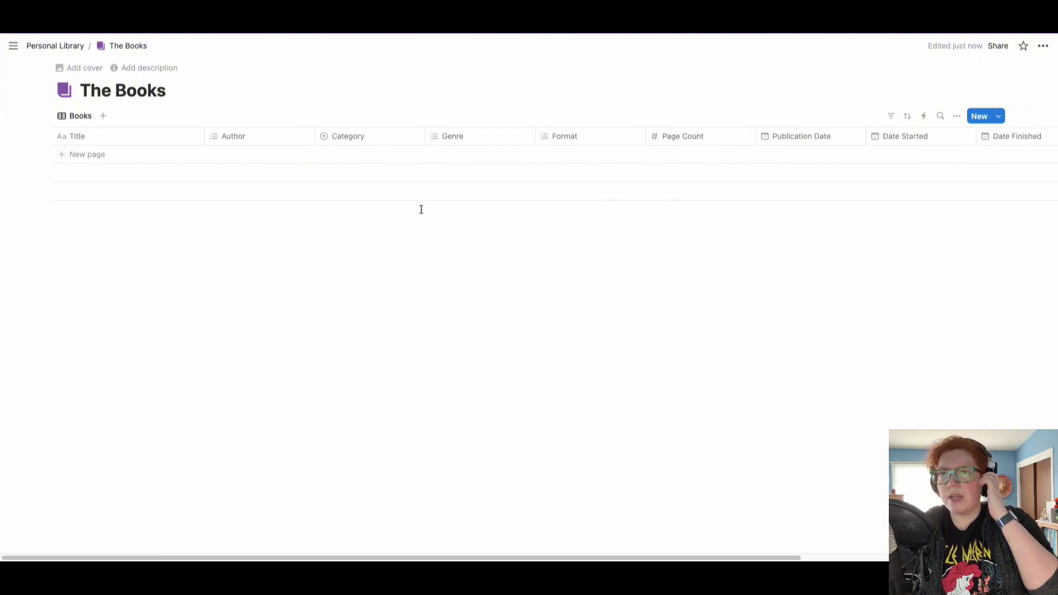
left_click(167, 156)
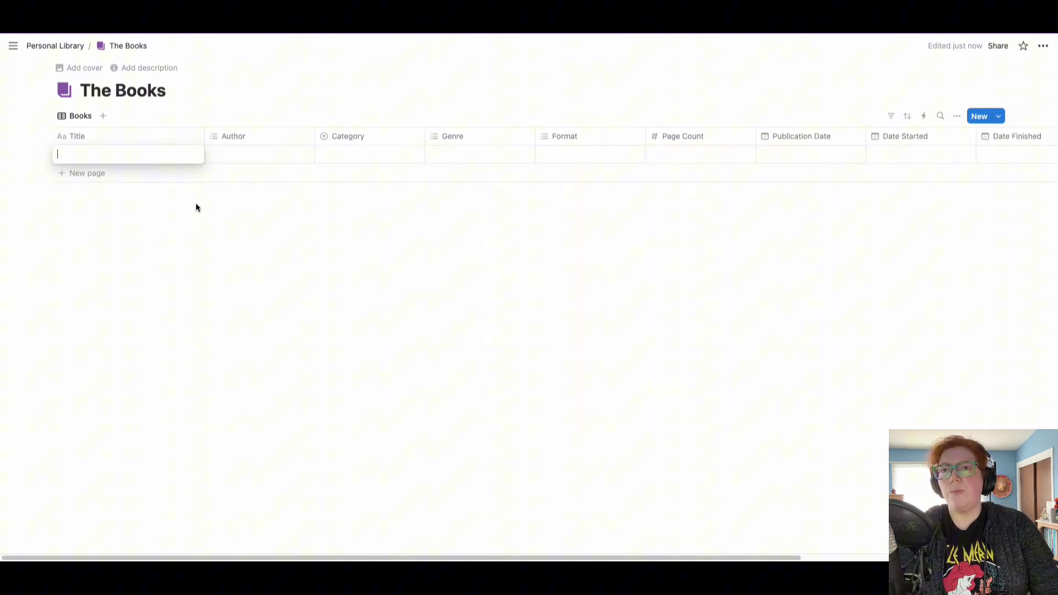
left_click(193, 155)
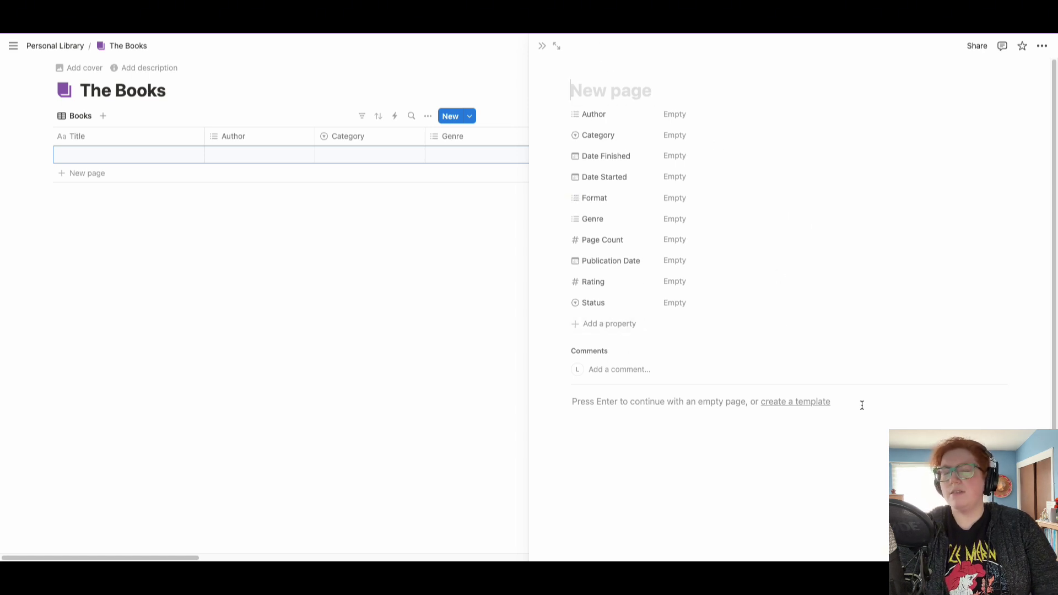
left_click(520, 163)
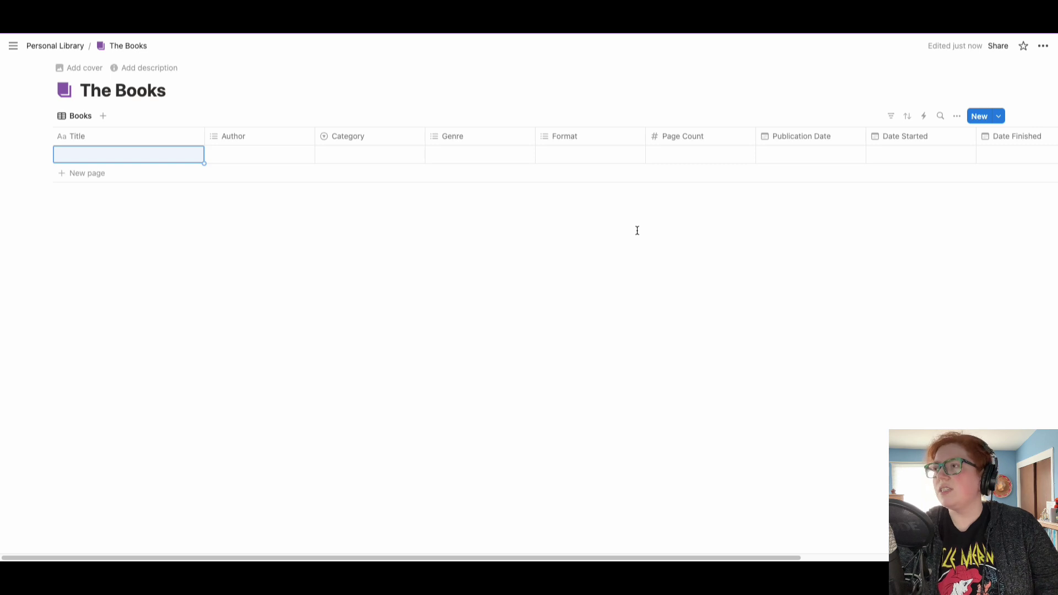
Create a new database template titled "New Fiction Book".
left_click(998, 116)
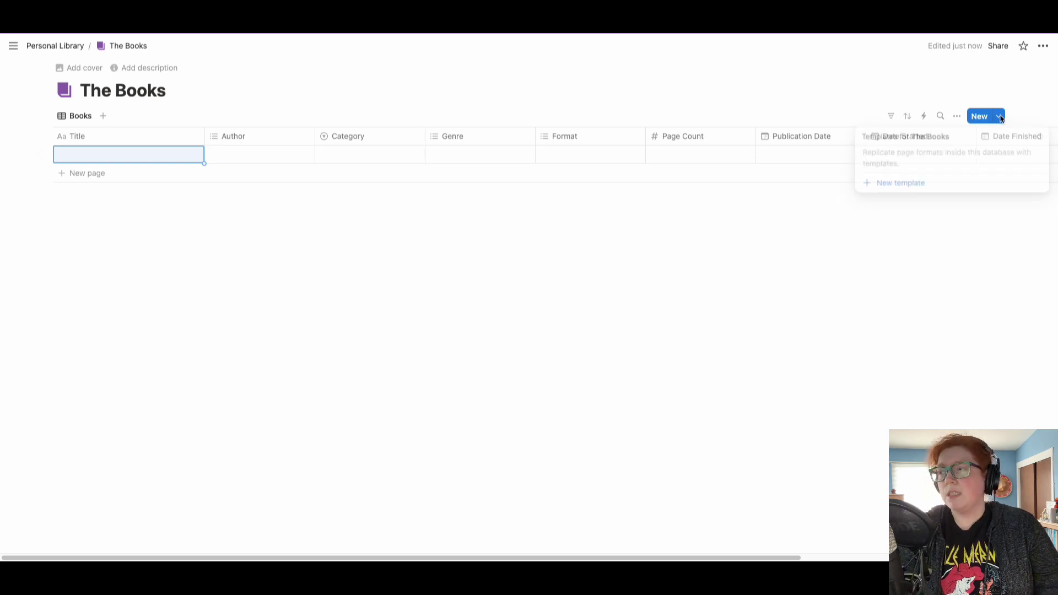
left_click(906, 186)
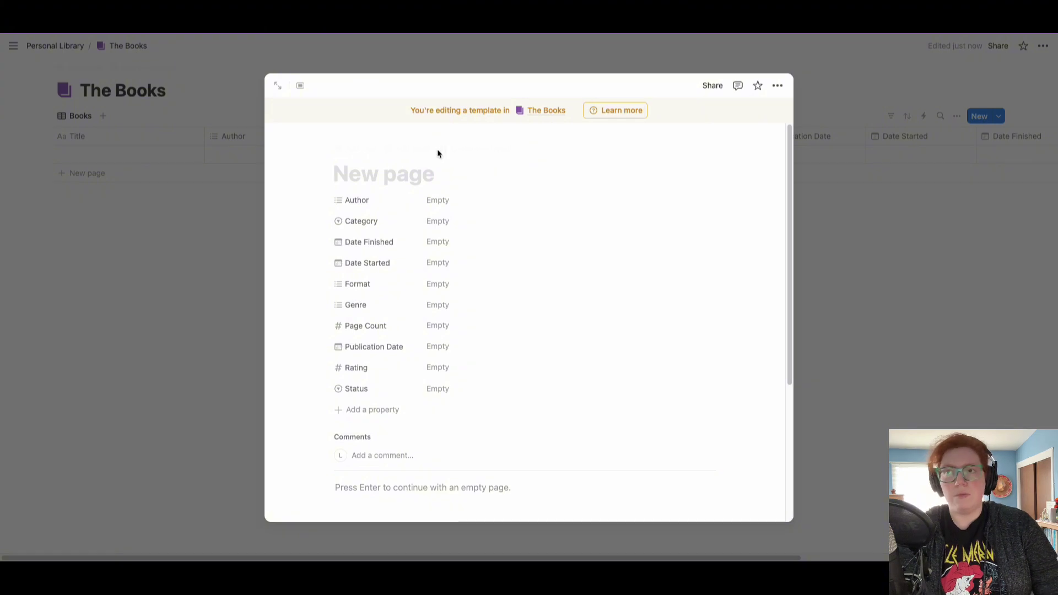
type("New fict")
key("BackSpace")
key("BackSpace")
key("BackSpace")
key("BackSpace")
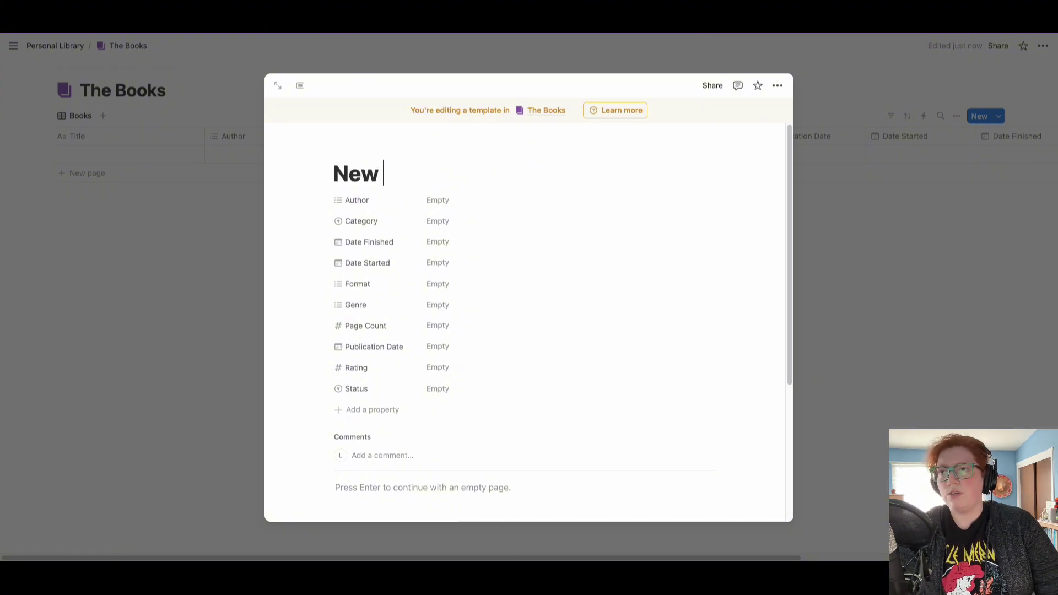
type("Fiction Book")
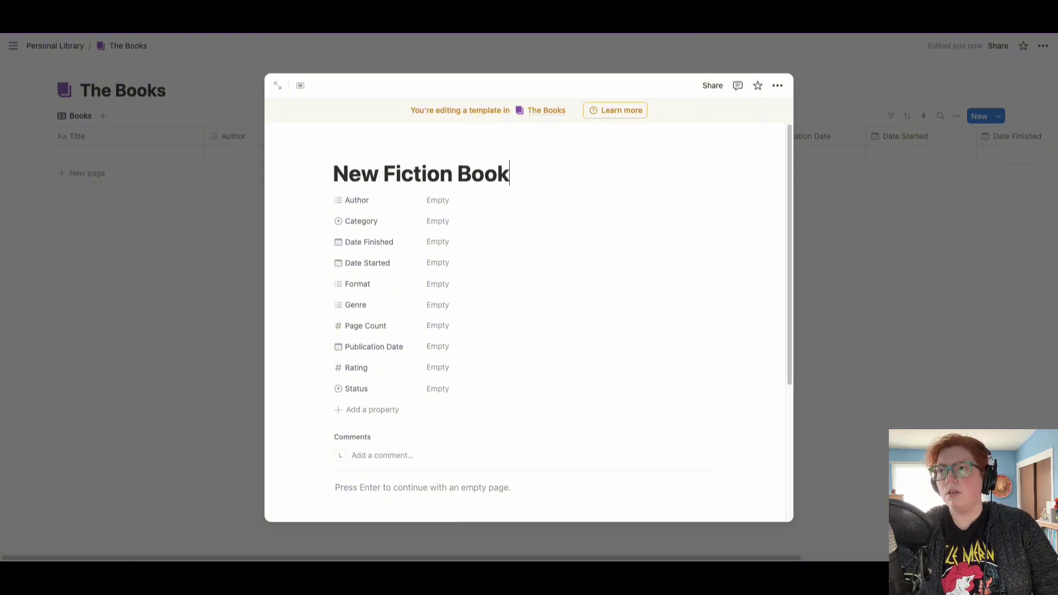
Give the template a red book emoji icon and set its Category to Fiction.
left_click(337, 145)
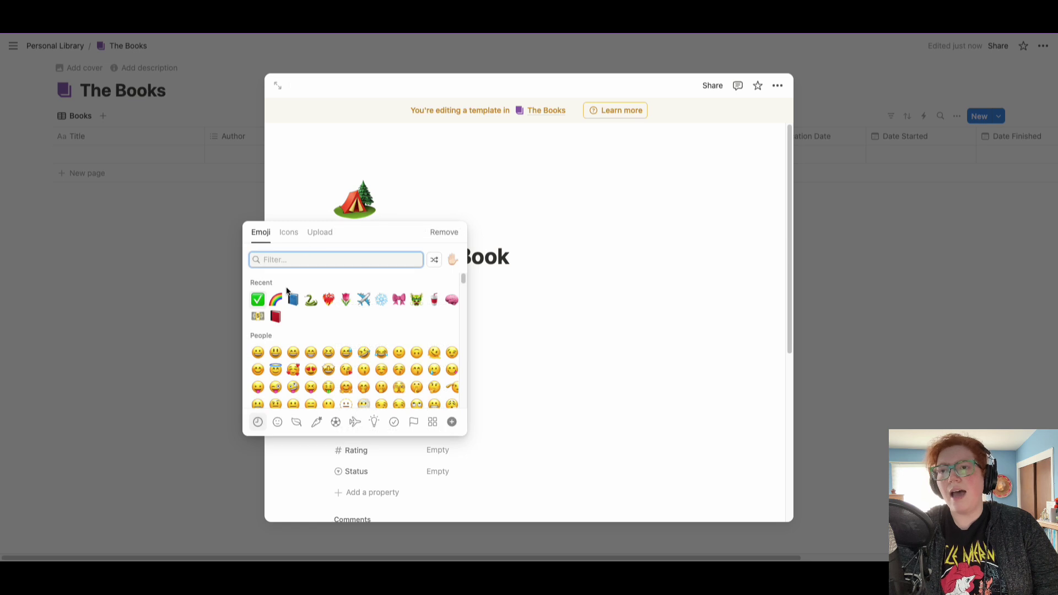
left_click(276, 316)
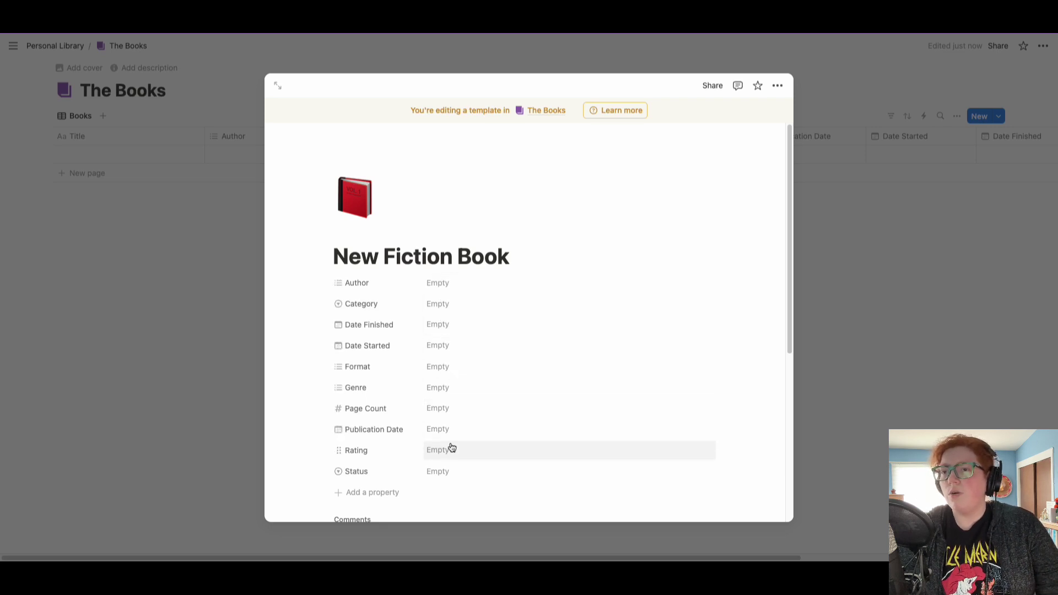
left_click(438, 304)
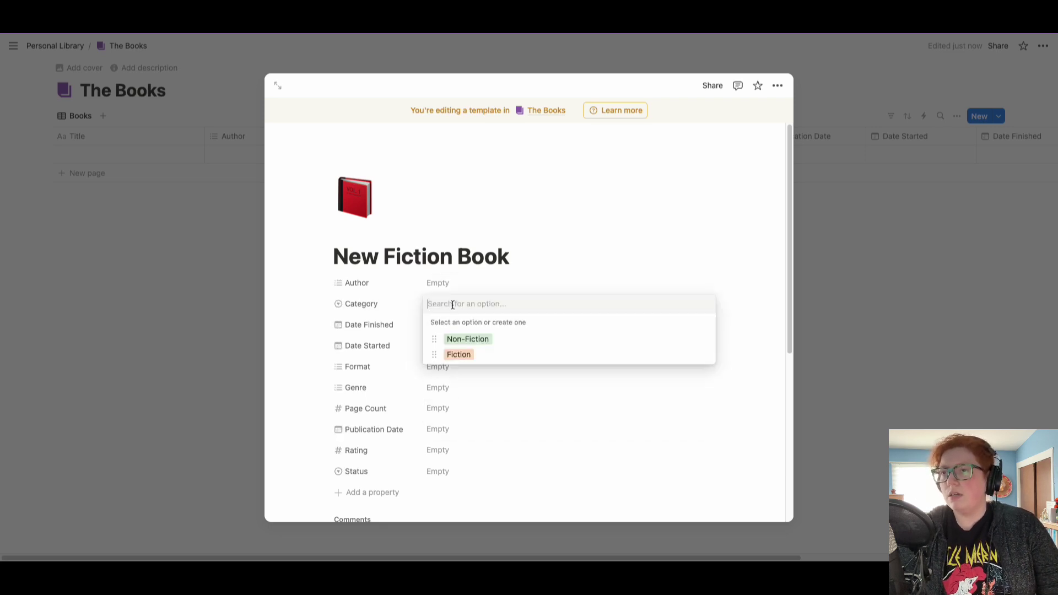
left_click(463, 355)
Add a Heading 2 reading "Notes" with an empty bulleted list under it in the template's body.
scroll(463, 361, "down", 1)
scroll(463, 362, "down", 3)
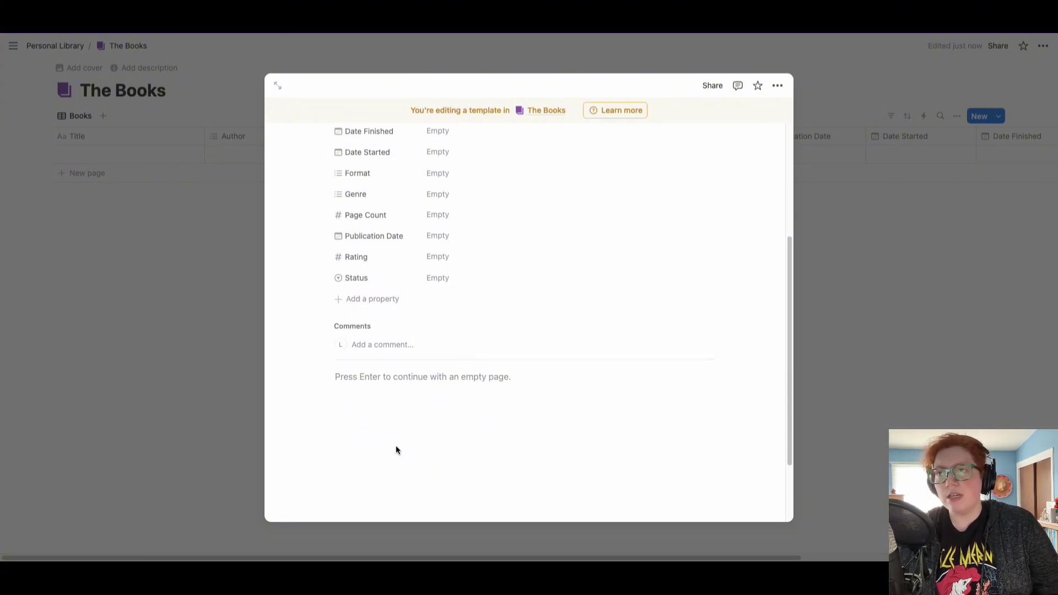
left_click(375, 380)
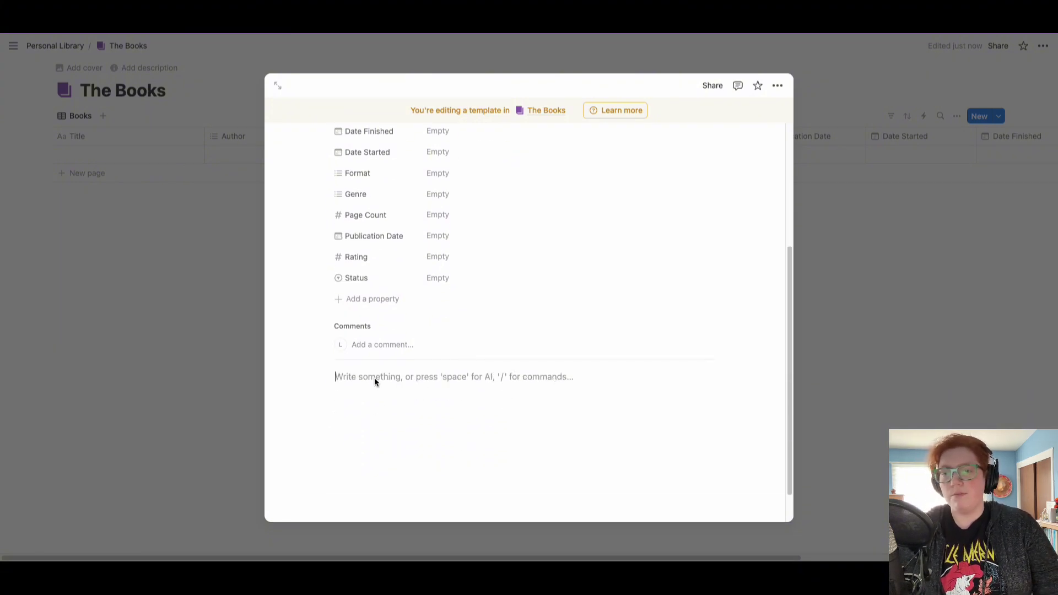
type("/")
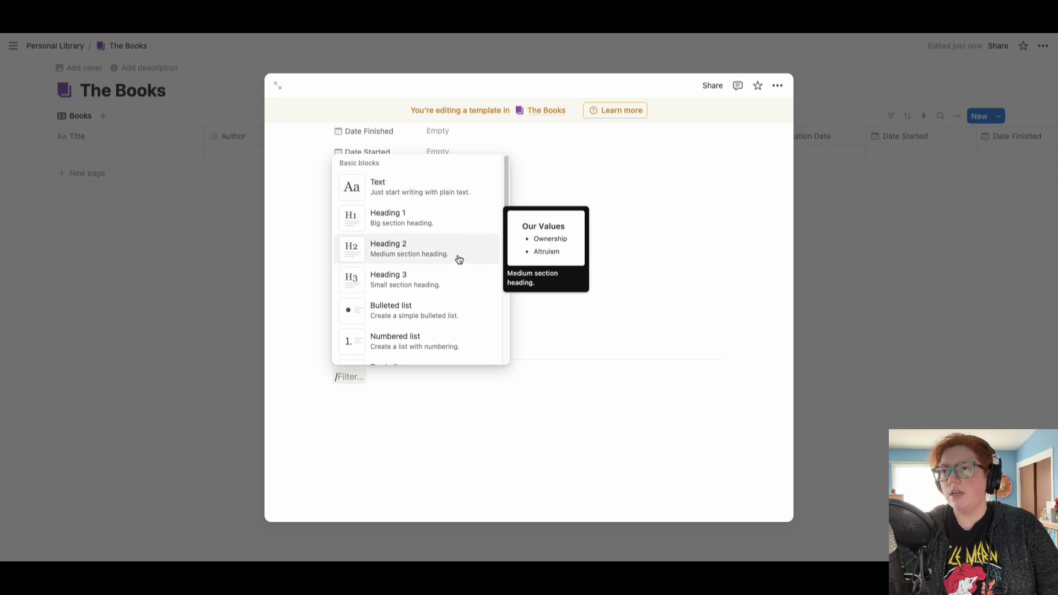
left_click(413, 258)
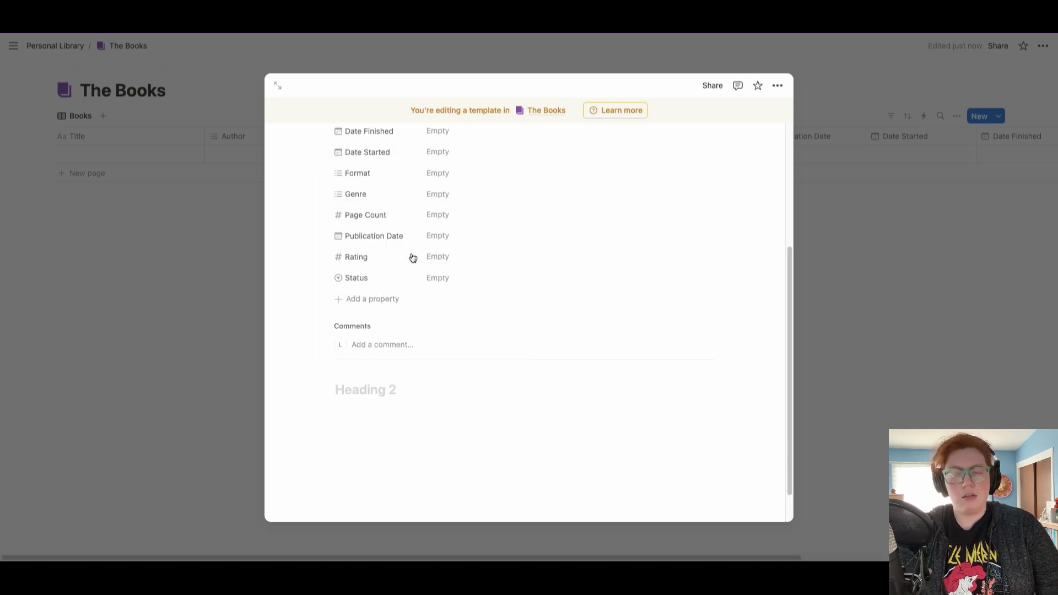
type("Notes")
key("Return")
type("/")
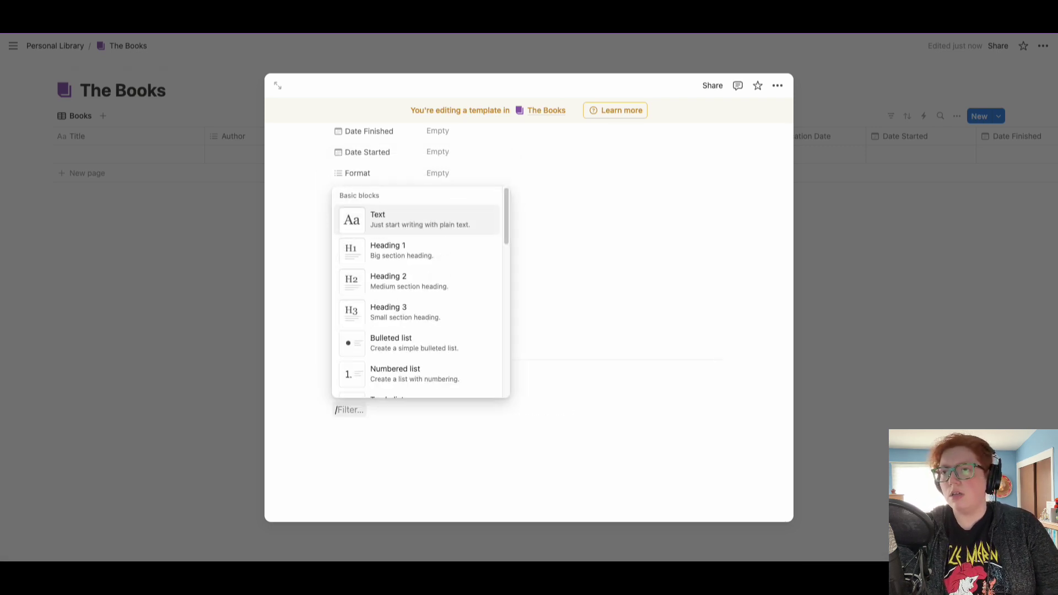
left_click(406, 345)
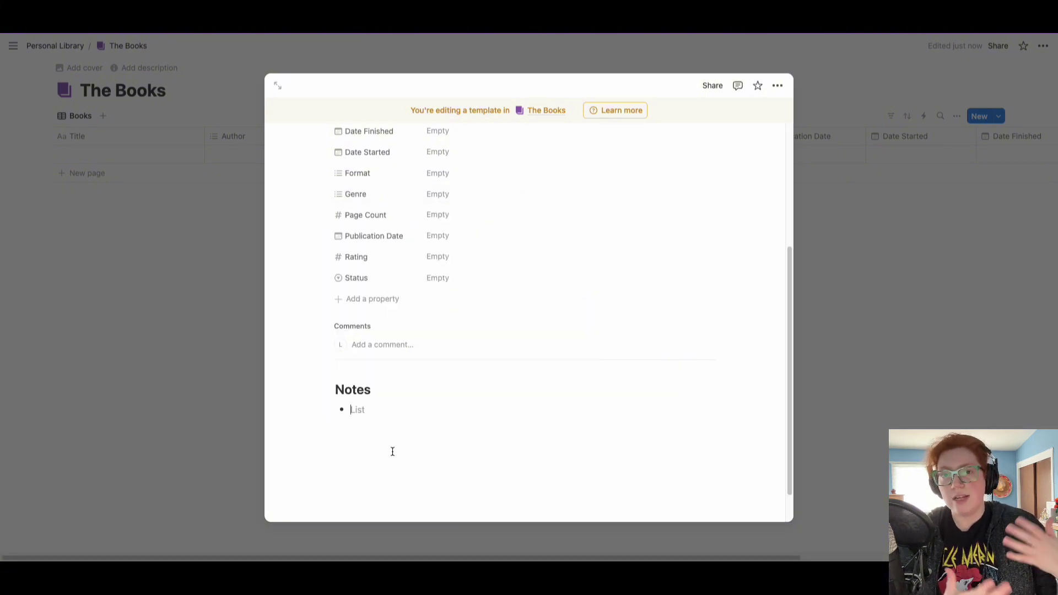
scroll(392, 451, "down", 1)
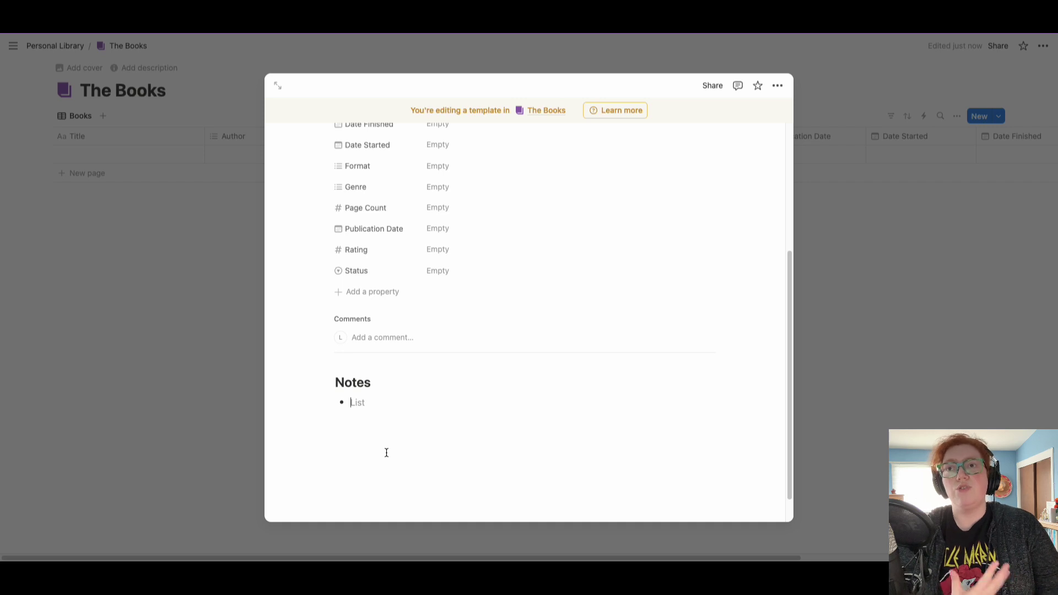
Set the New Fiction Book template's Status to Reading and close the template.
scroll(463, 300, "up", 2)
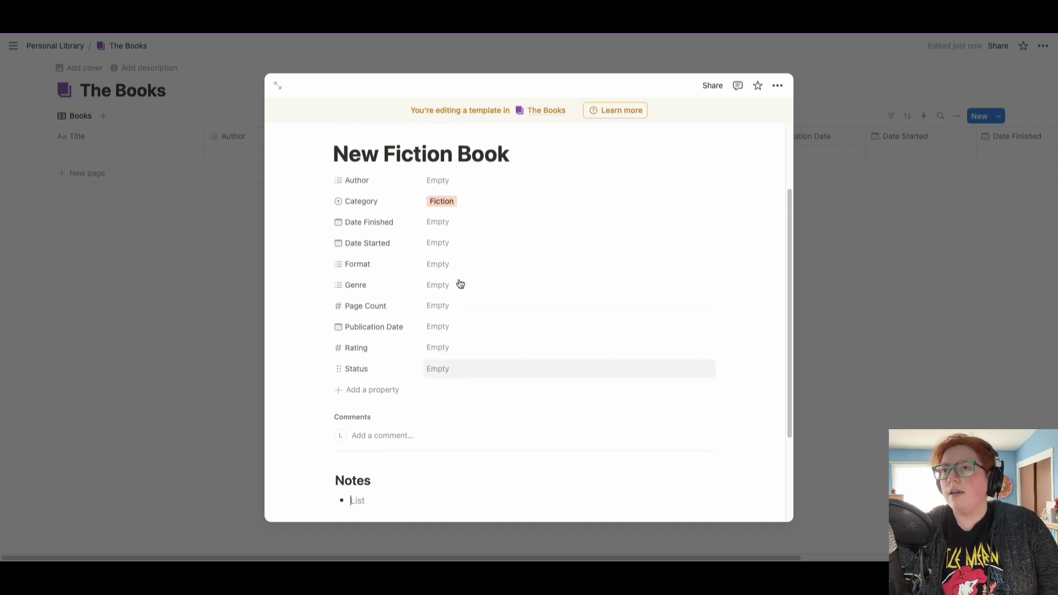
left_click(441, 372)
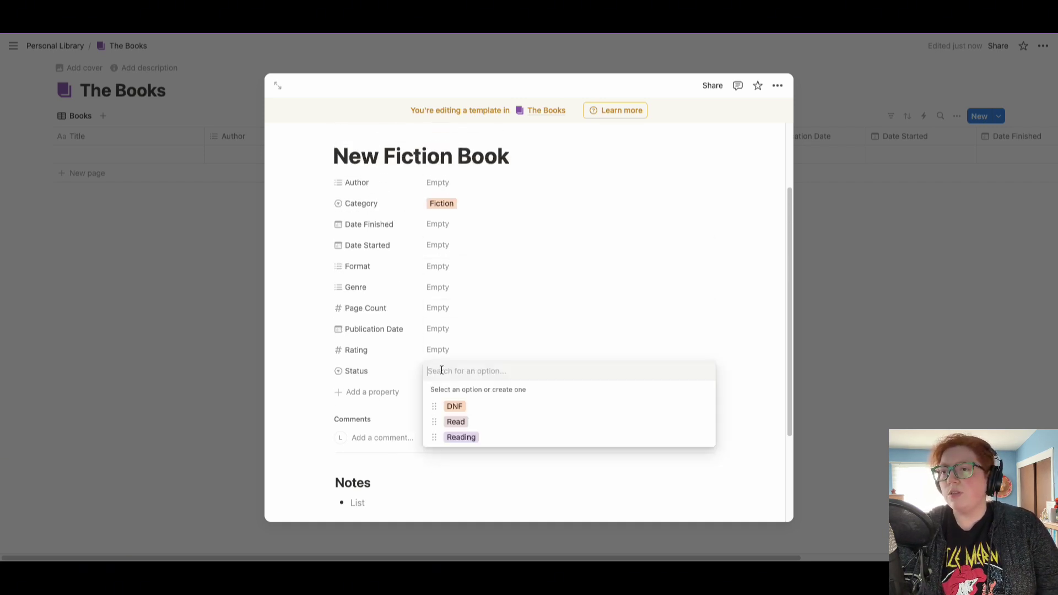
left_click(457, 438)
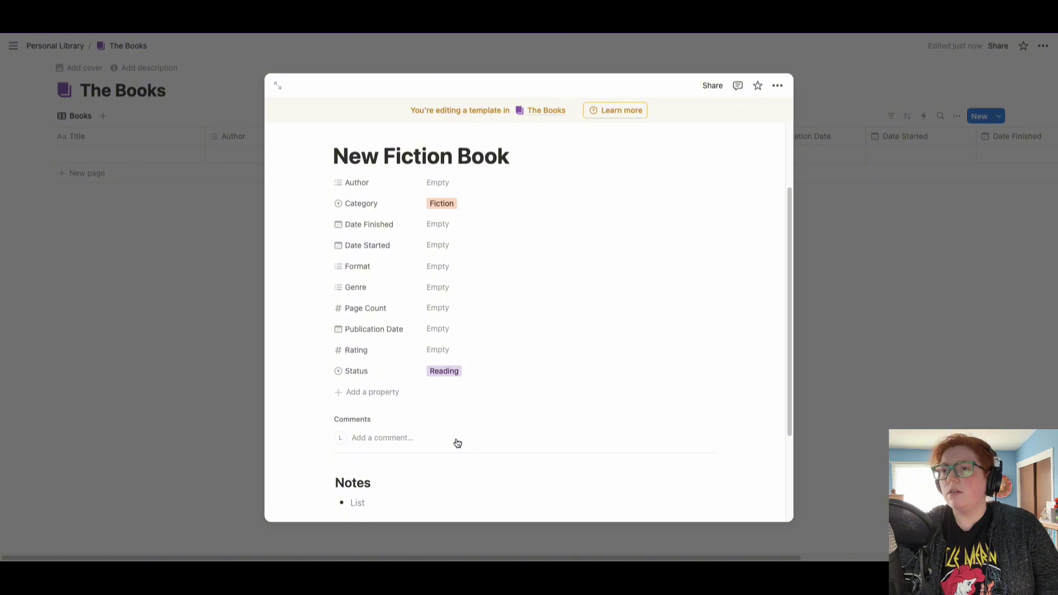
scroll(420, 331, "up", 1)
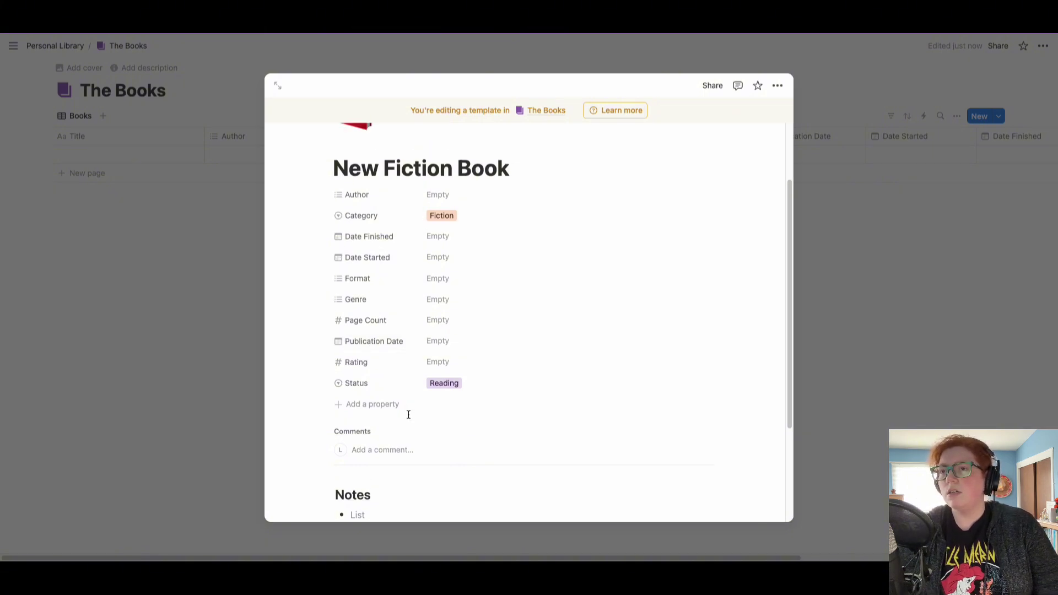
scroll(401, 337, "up", 5)
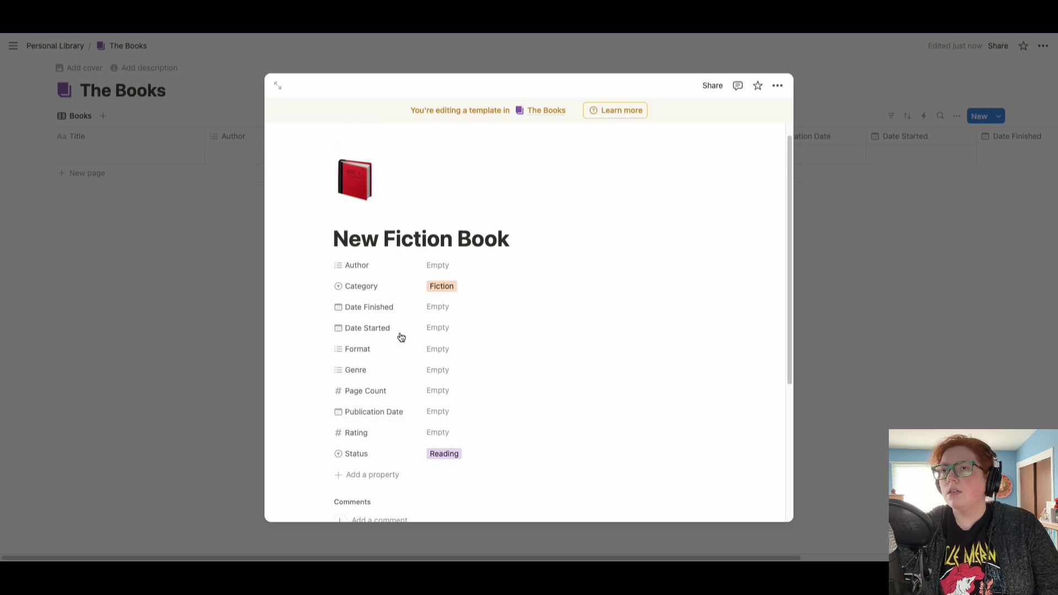
left_click(157, 275)
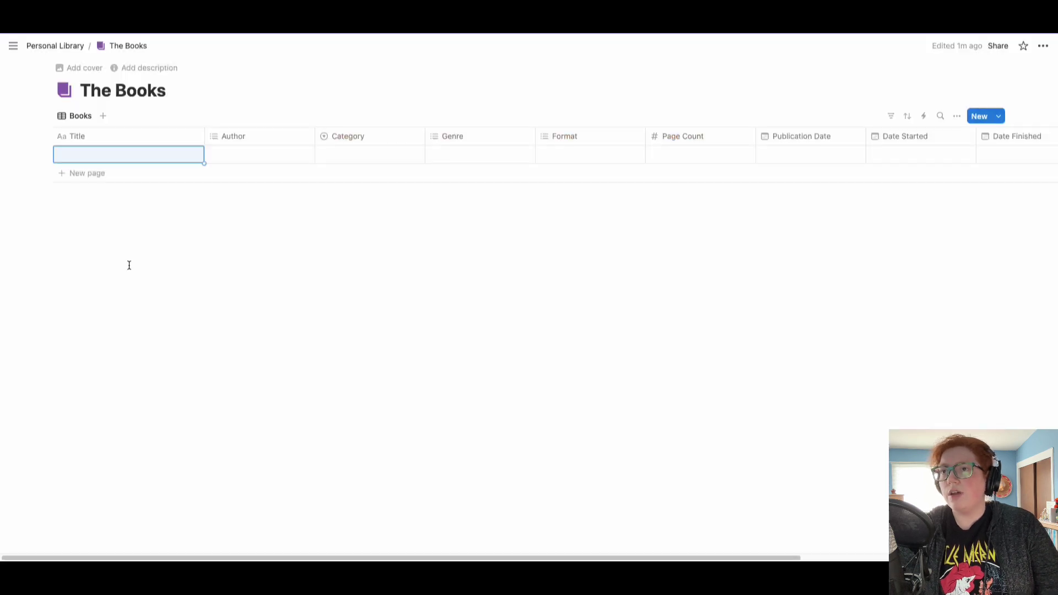
Duplicate the New Fiction Book template and retitle the copy "New Non-Fiction Book".
left_click(999, 116)
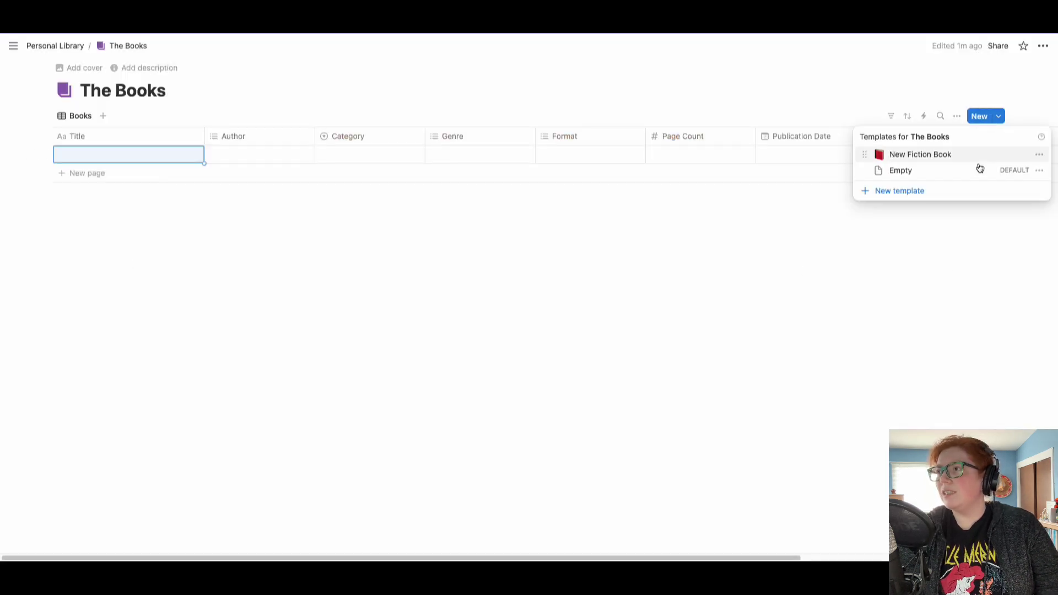
left_click(1040, 155)
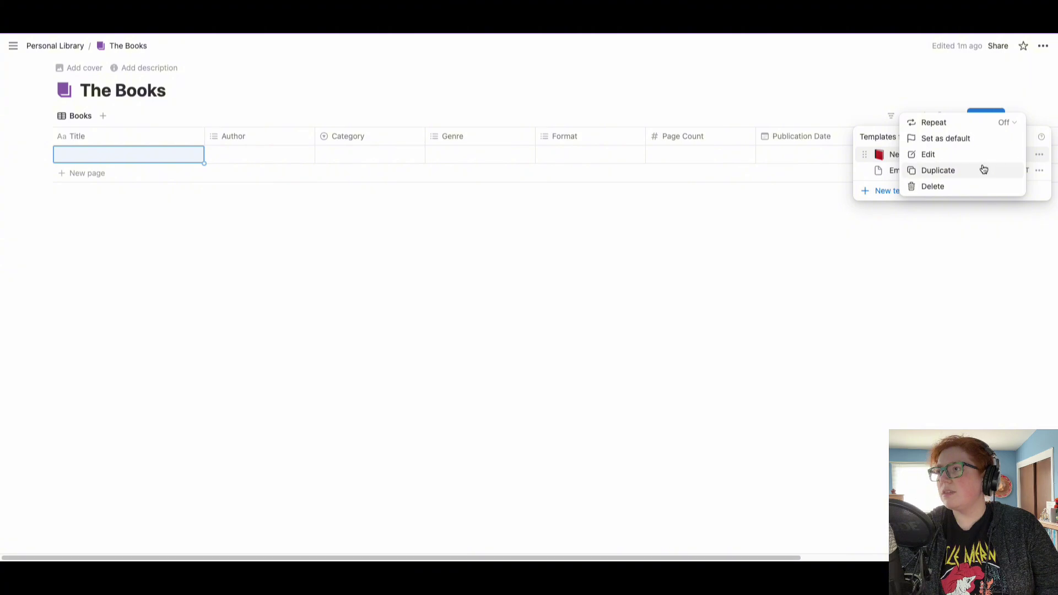
left_click(982, 169)
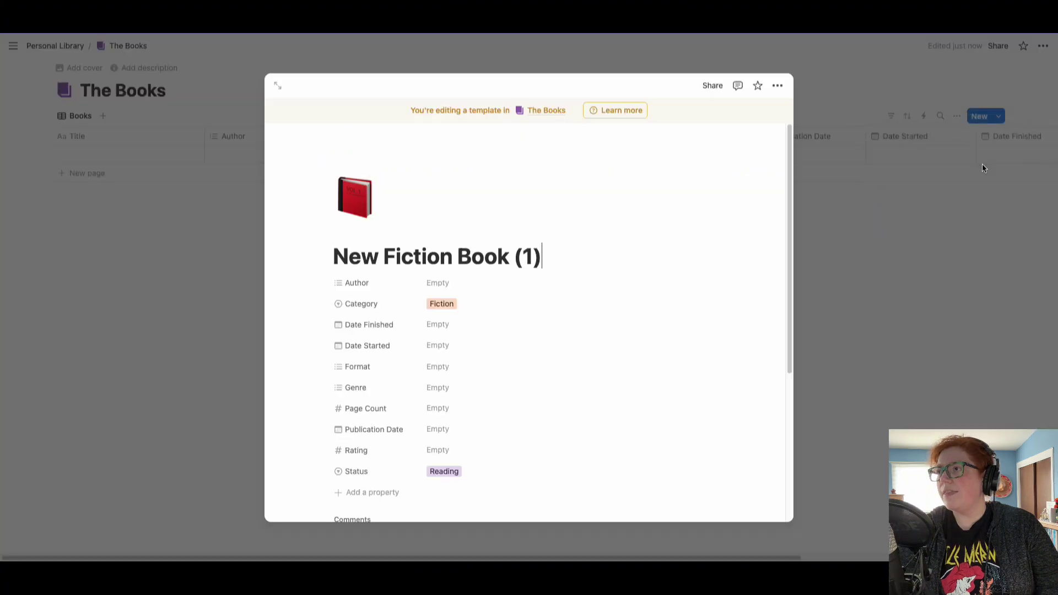
left_click(383, 258)
type("Non-")
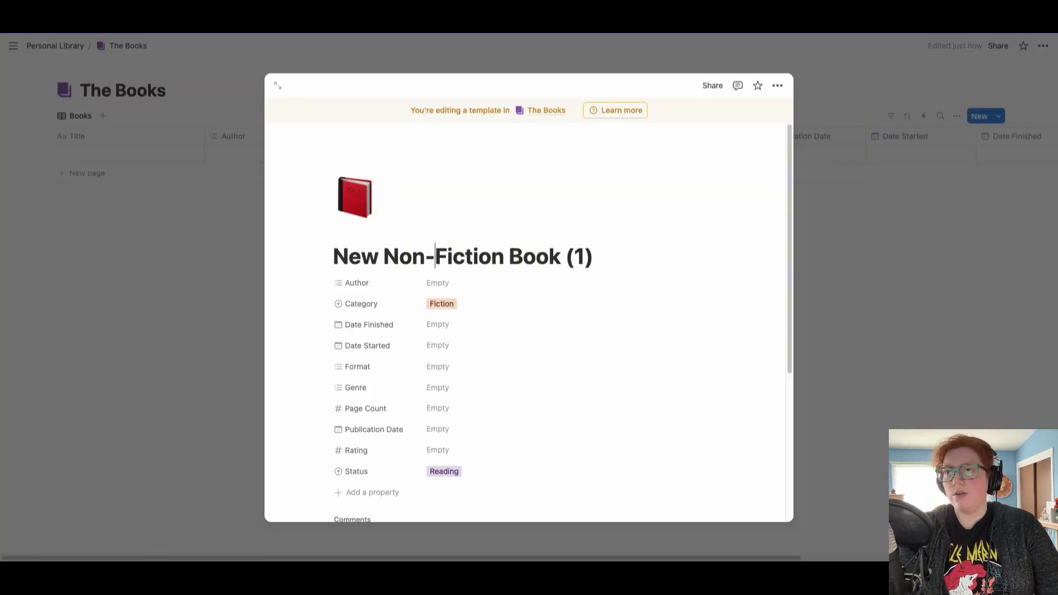
left_click(593, 261)
key("BackSpace")
key("BackSpace")
key("BackSpace")
key("BackSpace")
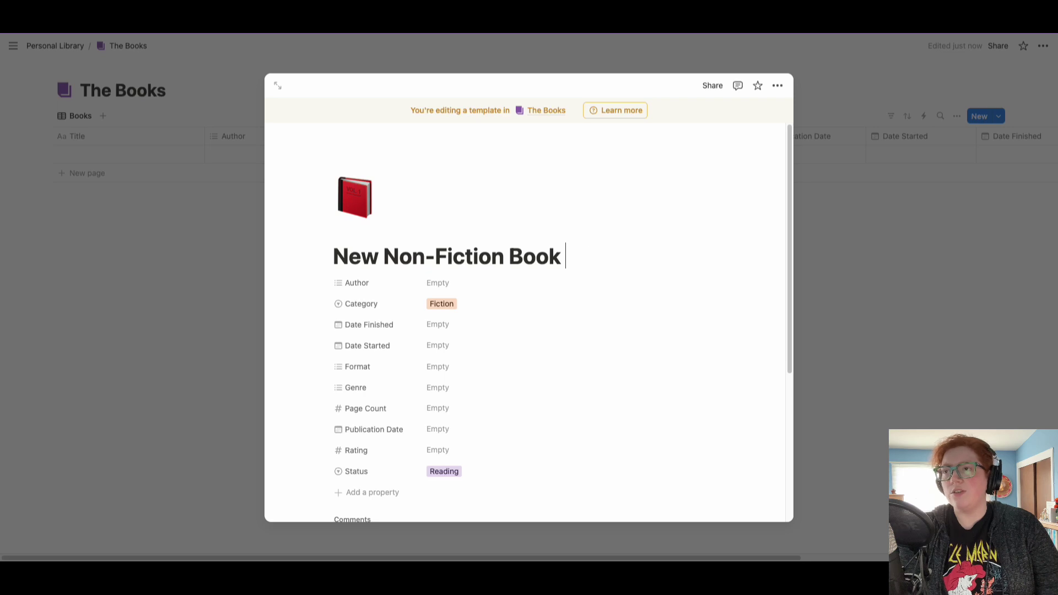
Give the non-fiction template a blue book emoji icon, set its Category to Non-Fiction, and close it.
left_click(353, 205)
left_click(310, 299)
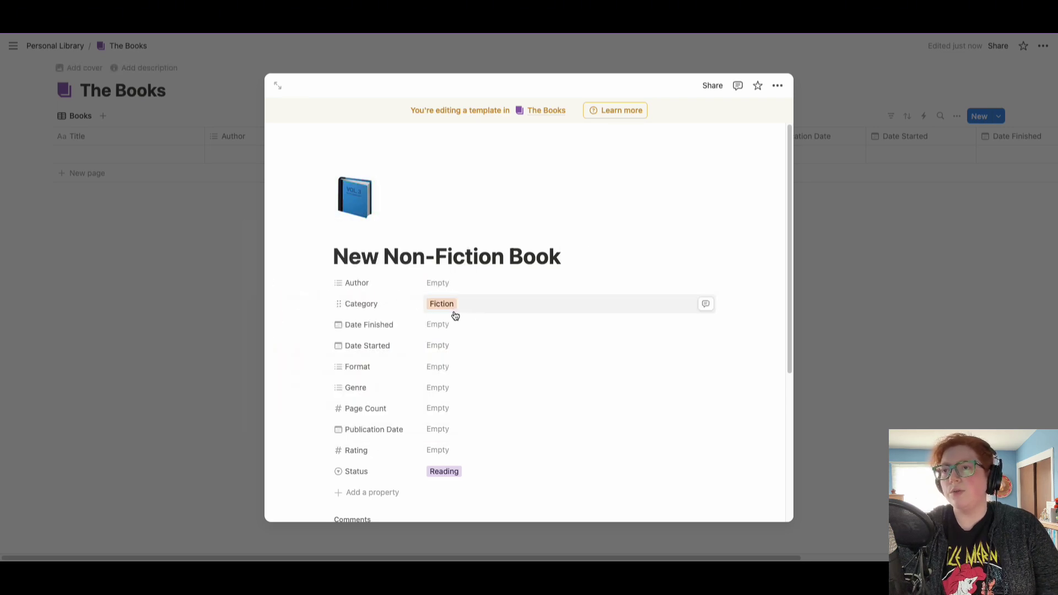
left_click(455, 314)
left_click(462, 342)
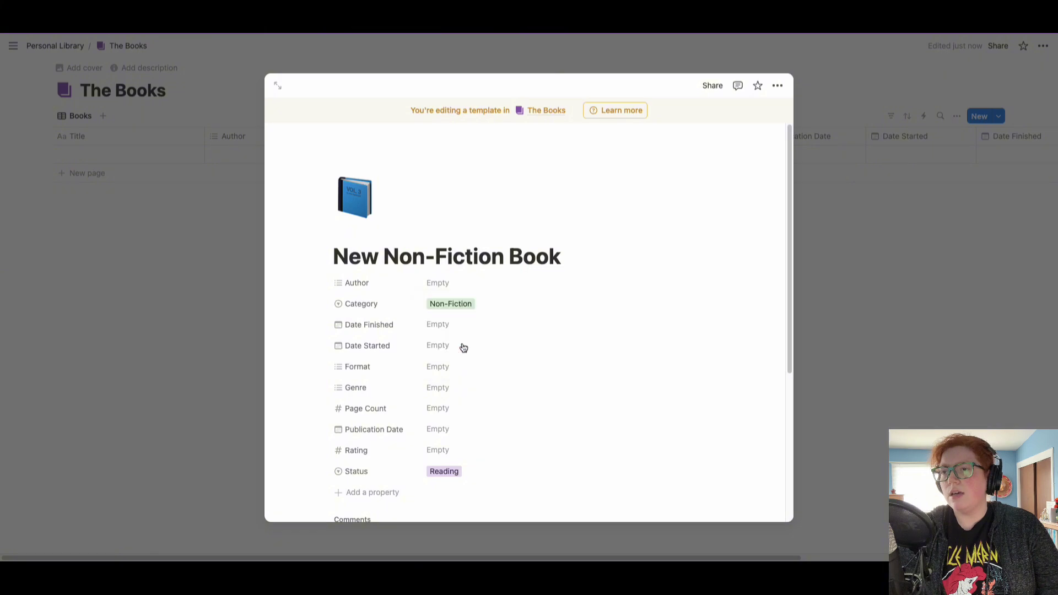
scroll(463, 347, "down", 3)
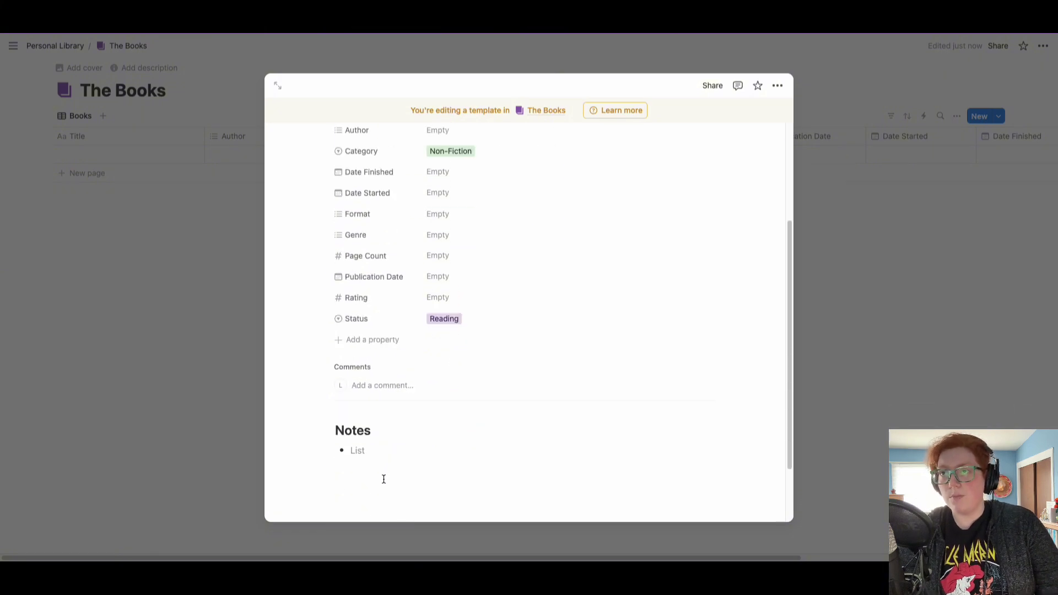
left_click(199, 283)
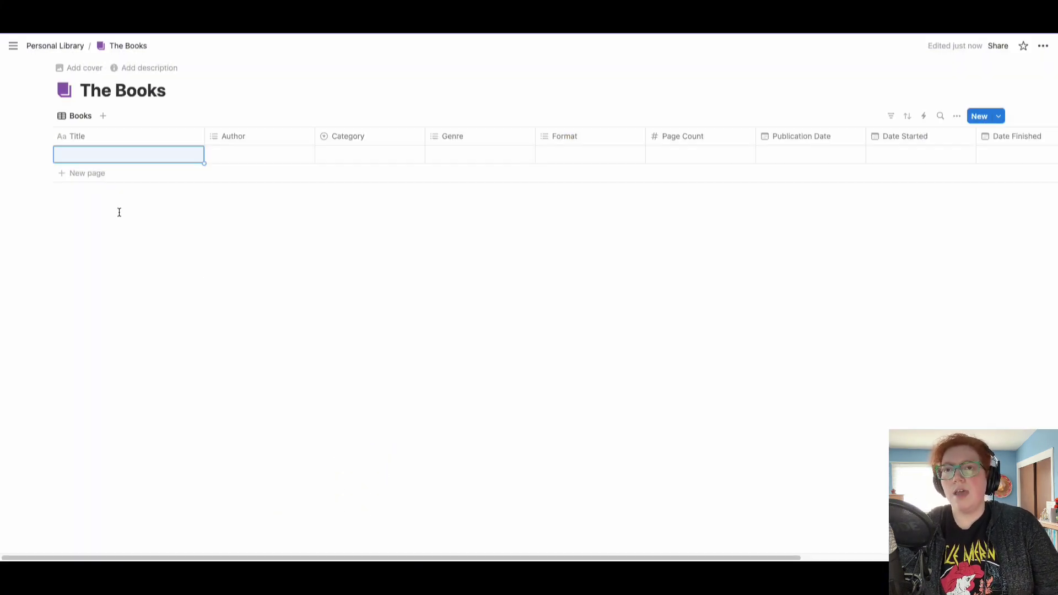
Create a book entry from the New Fiction Book template and title it "My Best Friend's Honeymoon".
left_click(1000, 117)
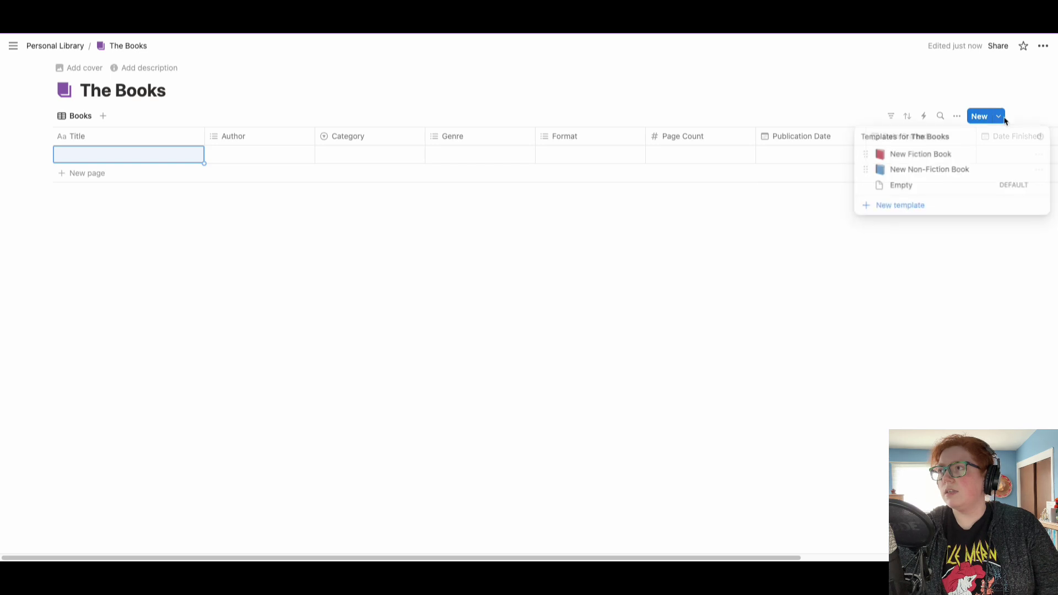
left_click(900, 159)
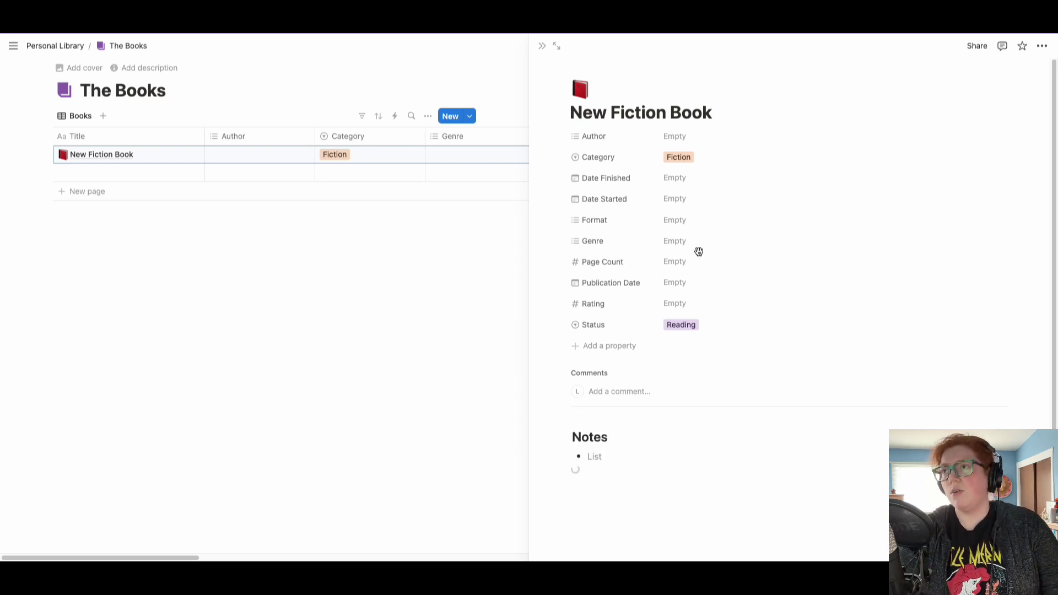
triple_click(701, 107)
key("BackSpace")
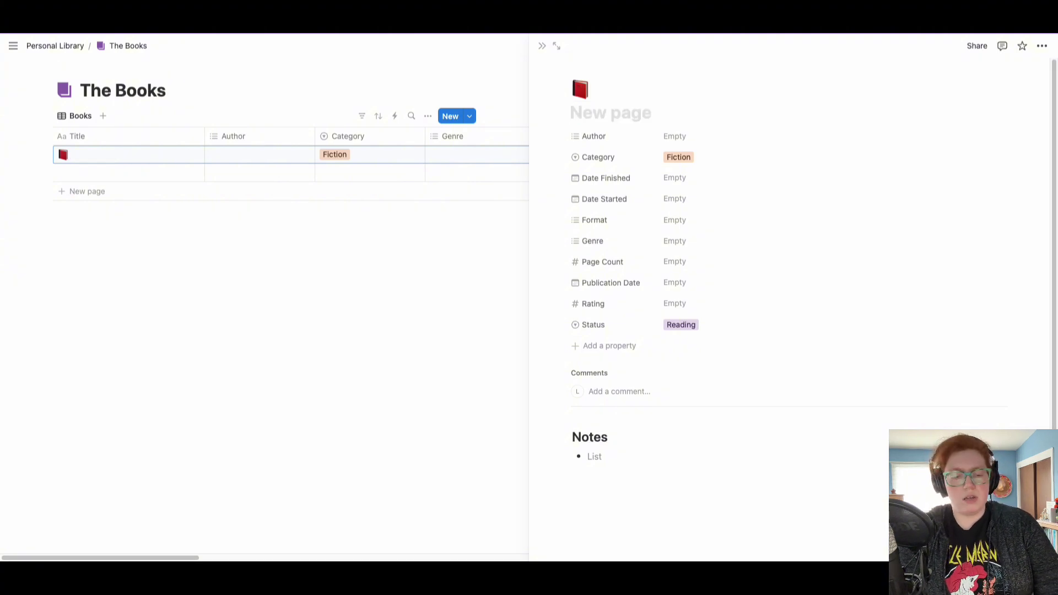
type("My Best F")
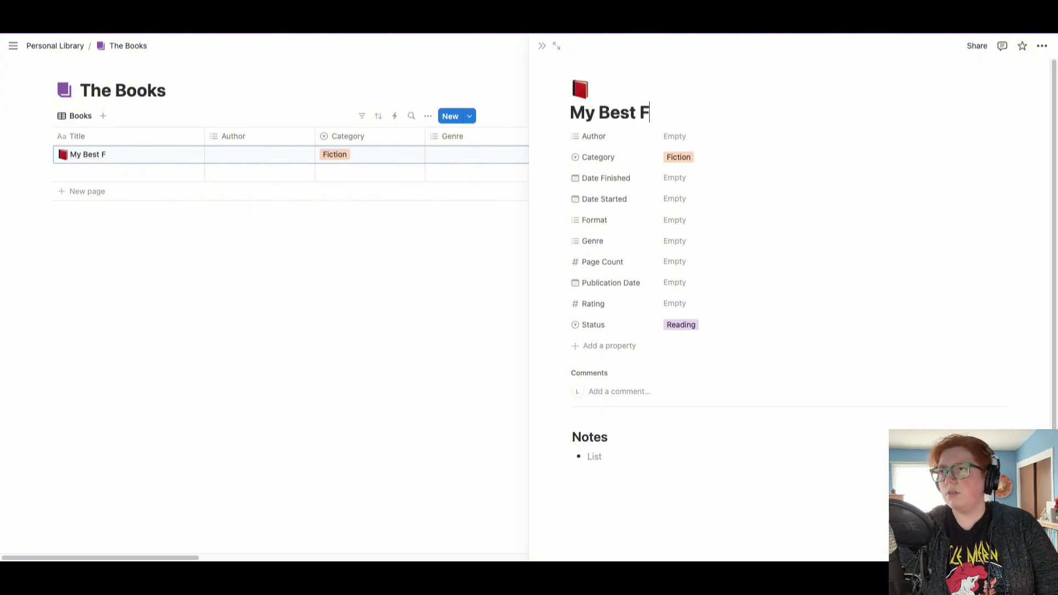
type("riend's Honeym")
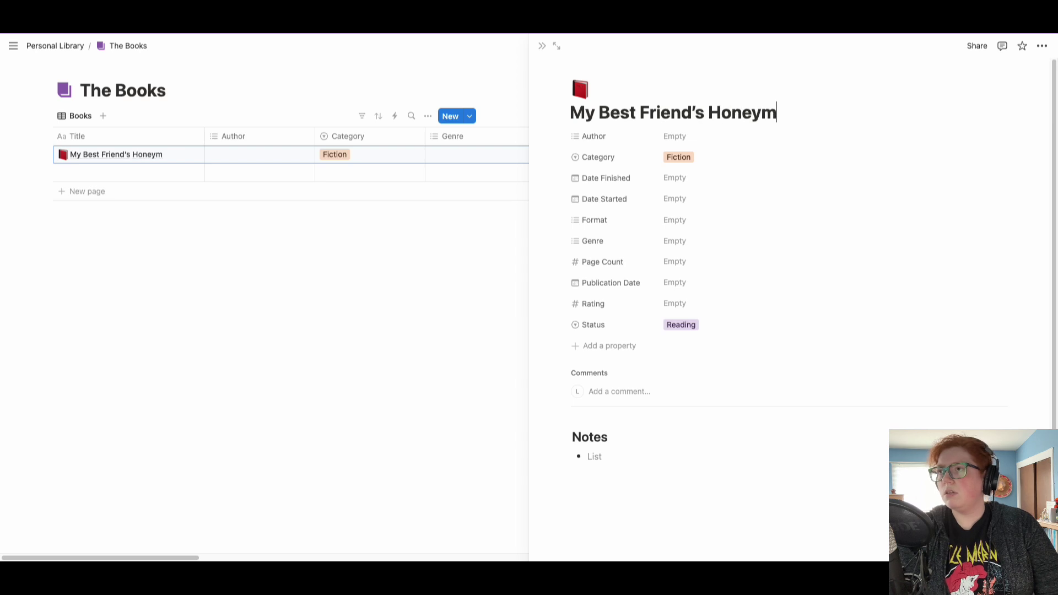
type("oon")
Create a new Author option with the author's full name and assign it to the book.
left_click(689, 137)
type("Me")
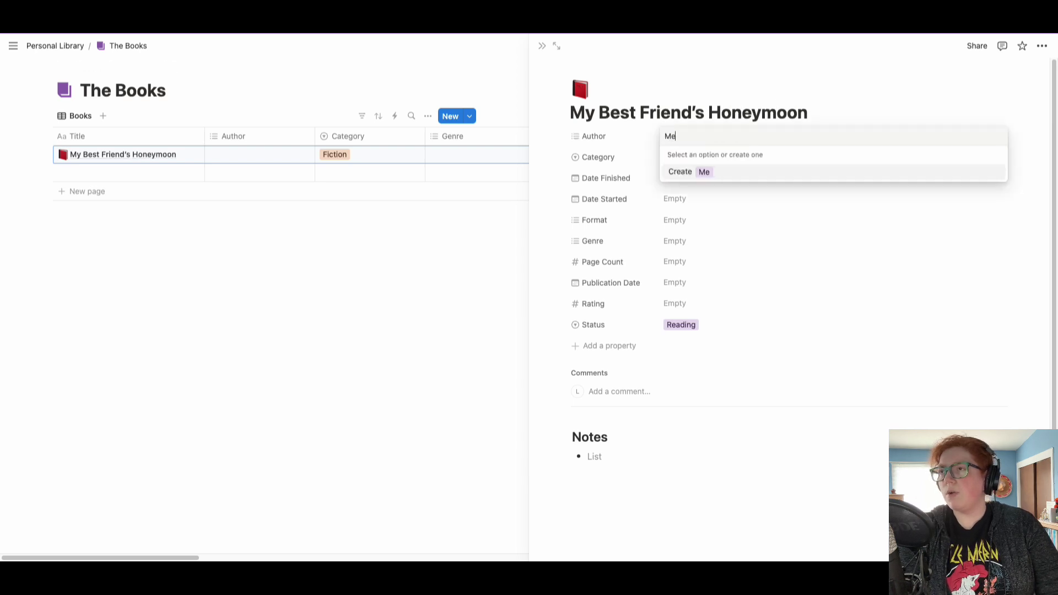
type("ryl Wils")
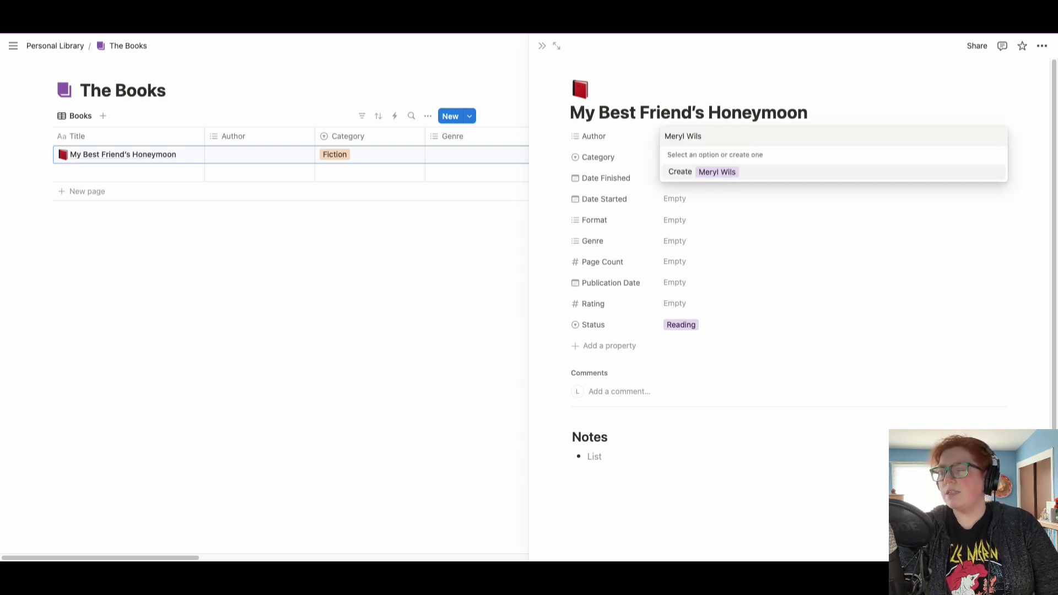
type("ner")
key("Return")
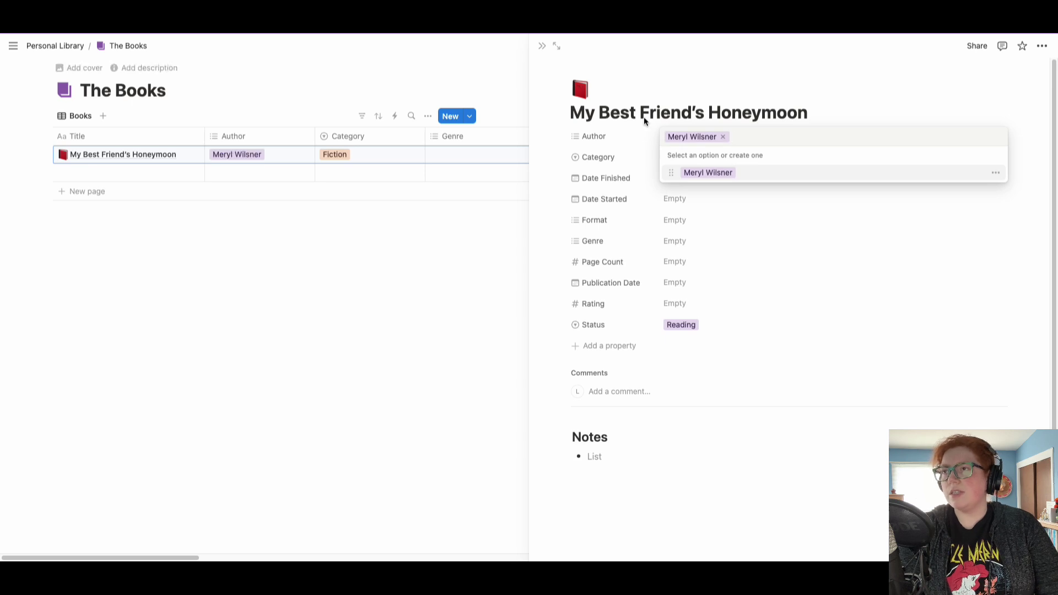
left_click(539, 161)
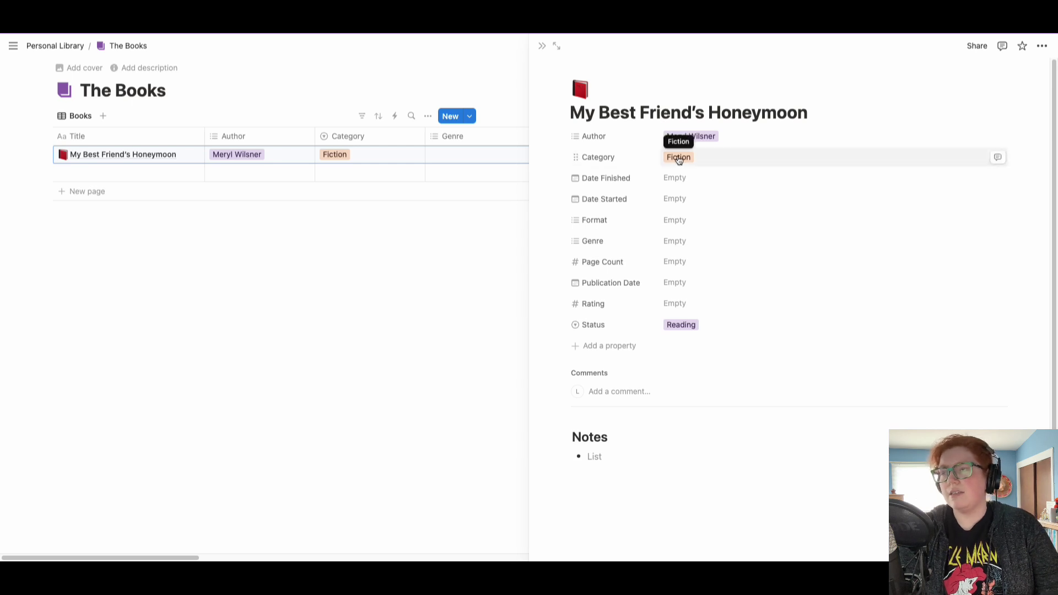
Set the book's Date Started to January 17, 2025.
left_click(681, 201)
left_click(769, 313)
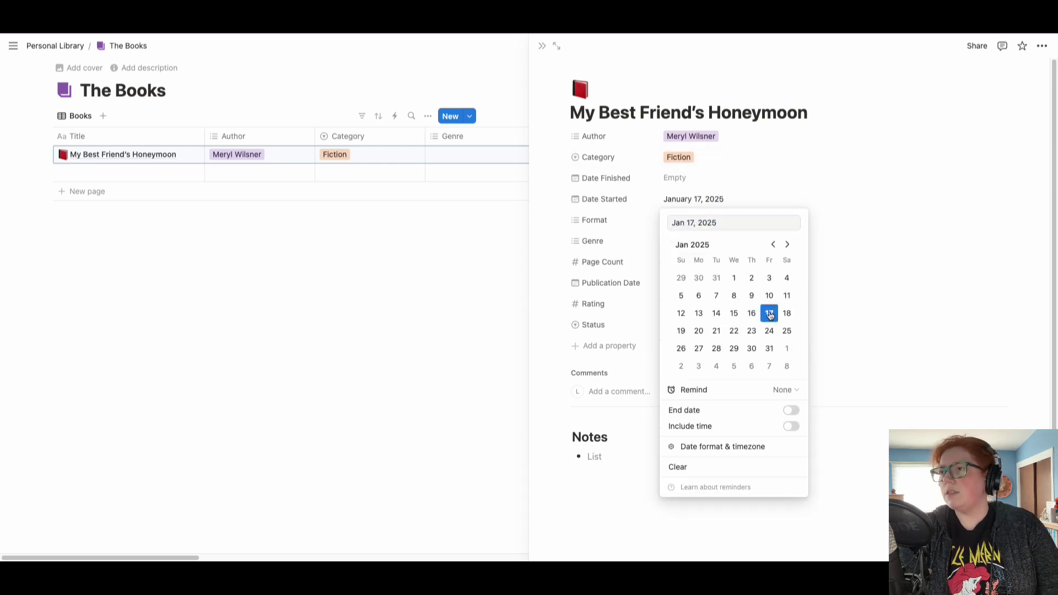
left_click(685, 171)
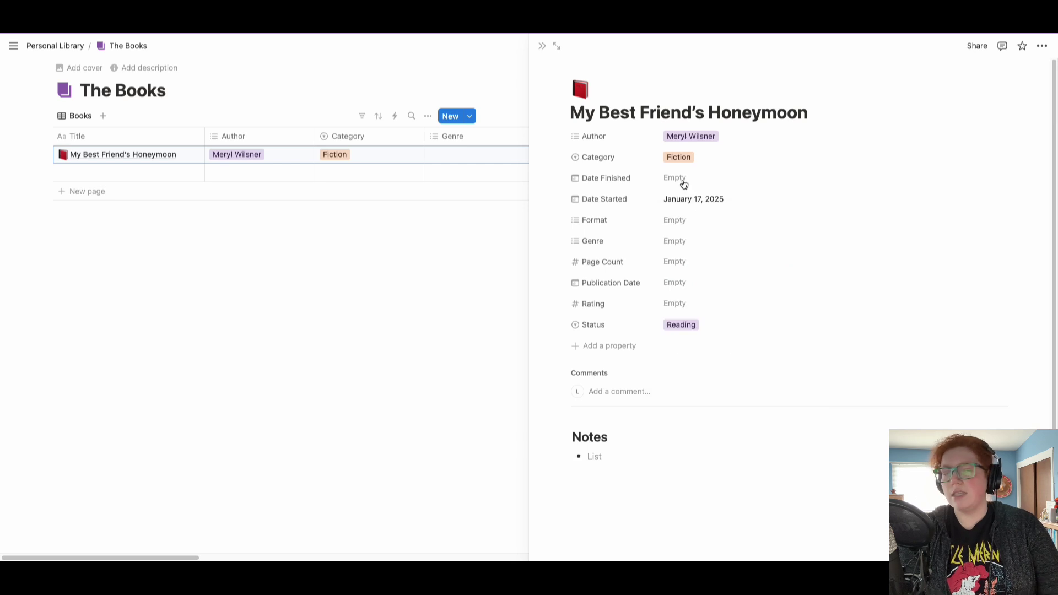
Set the book's Format to Physical, and create a Romance option for its Genre.
left_click(676, 220)
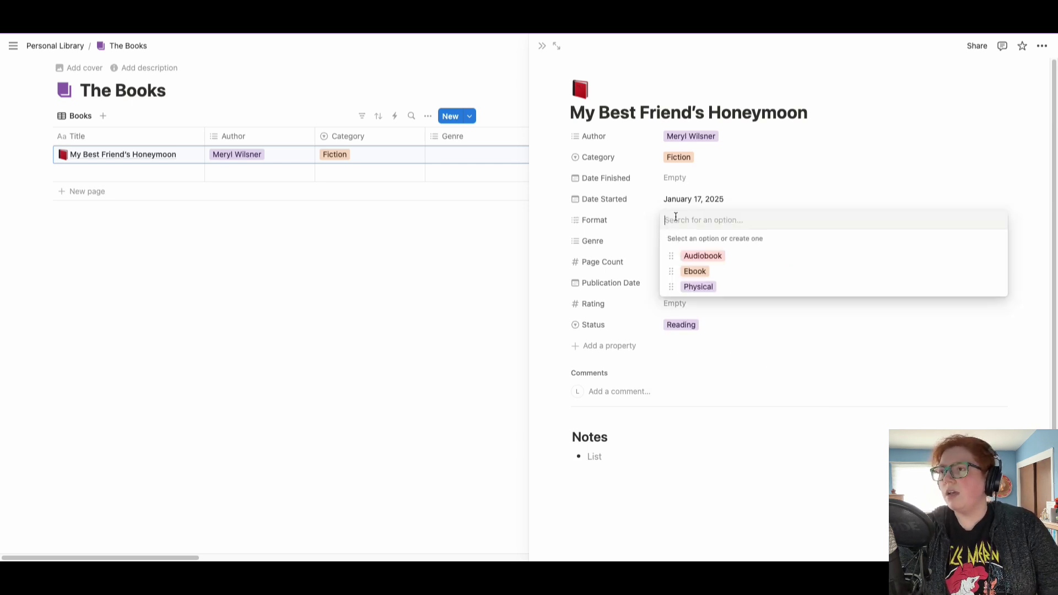
left_click(699, 286)
left_click(637, 243)
left_click(680, 243)
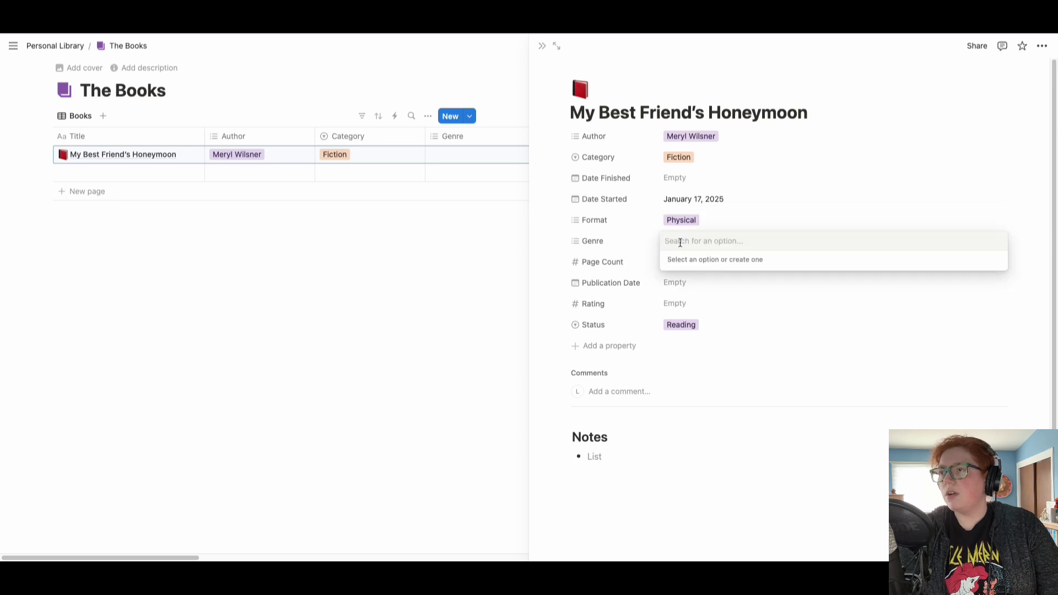
type("Romance")
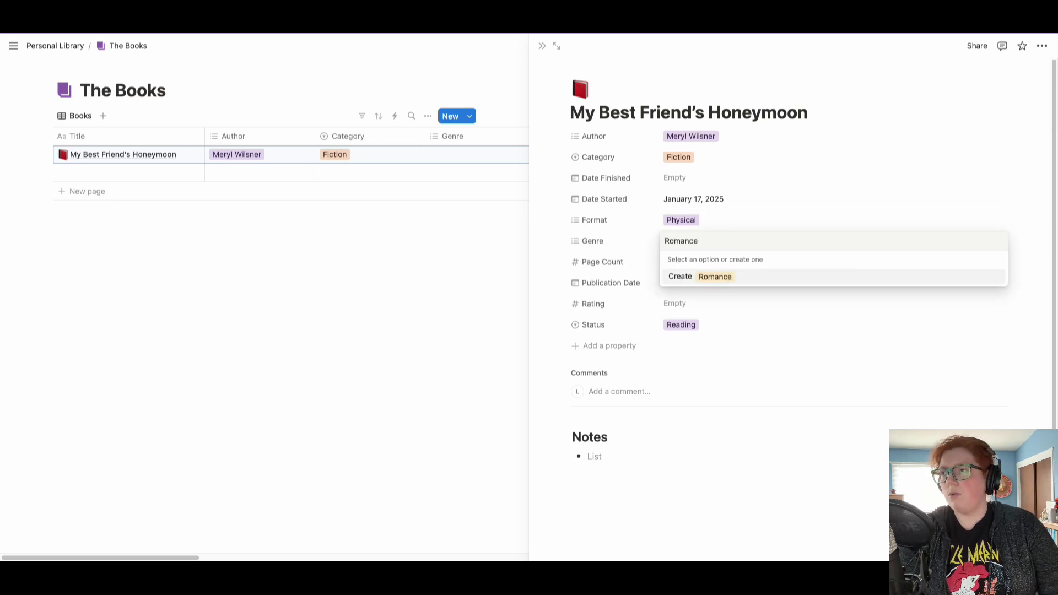
key("Return")
key("Escape")
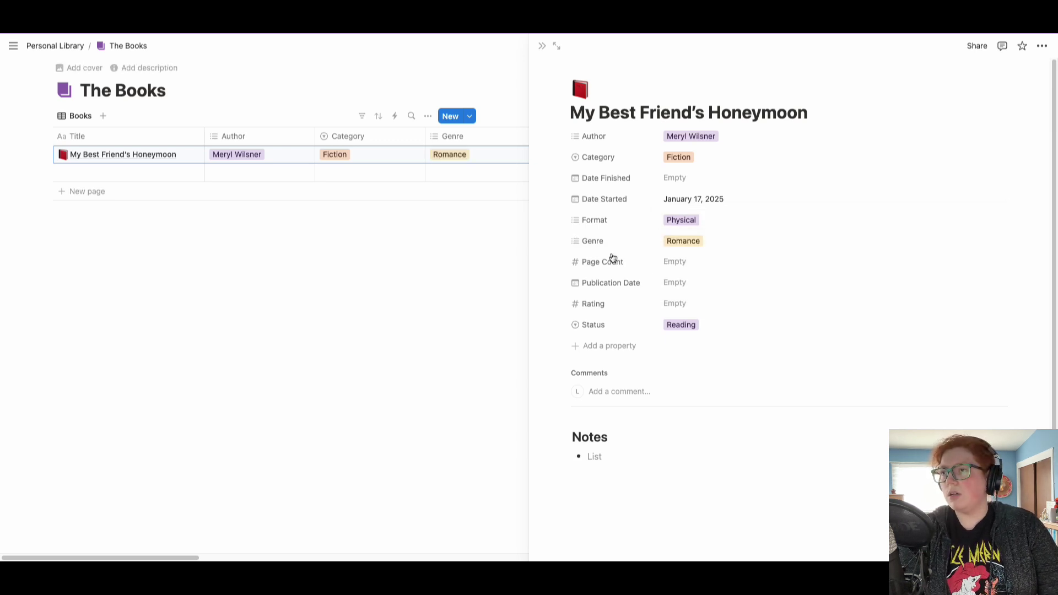
Set the book's Page Count to 288 and Publication Date to April 29, 2025, and close the entry.
left_click(681, 265)
type("288")
key("Return")
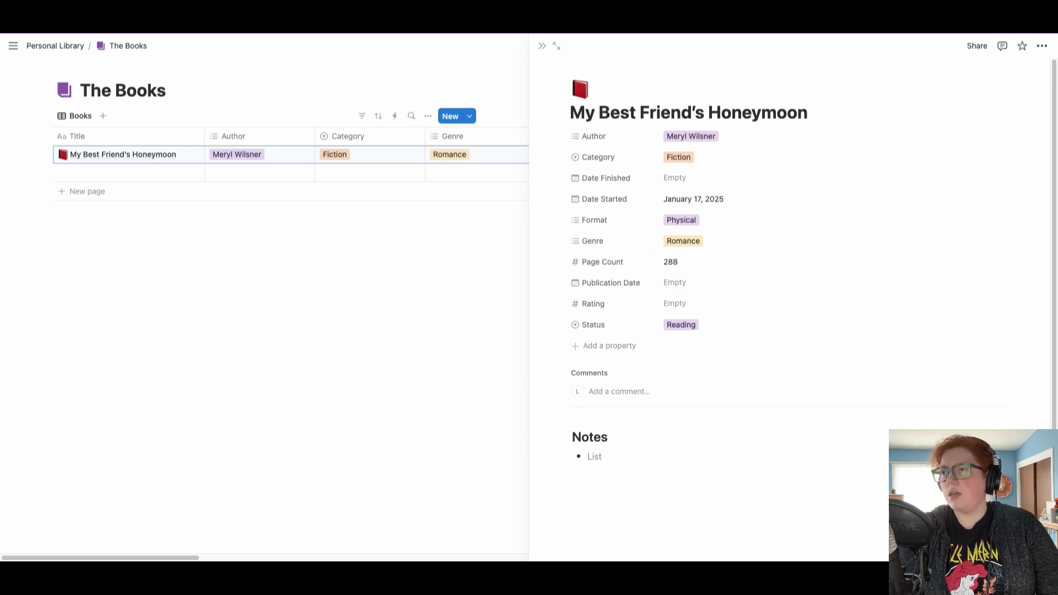
left_click(685, 283)
left_click(789, 304)
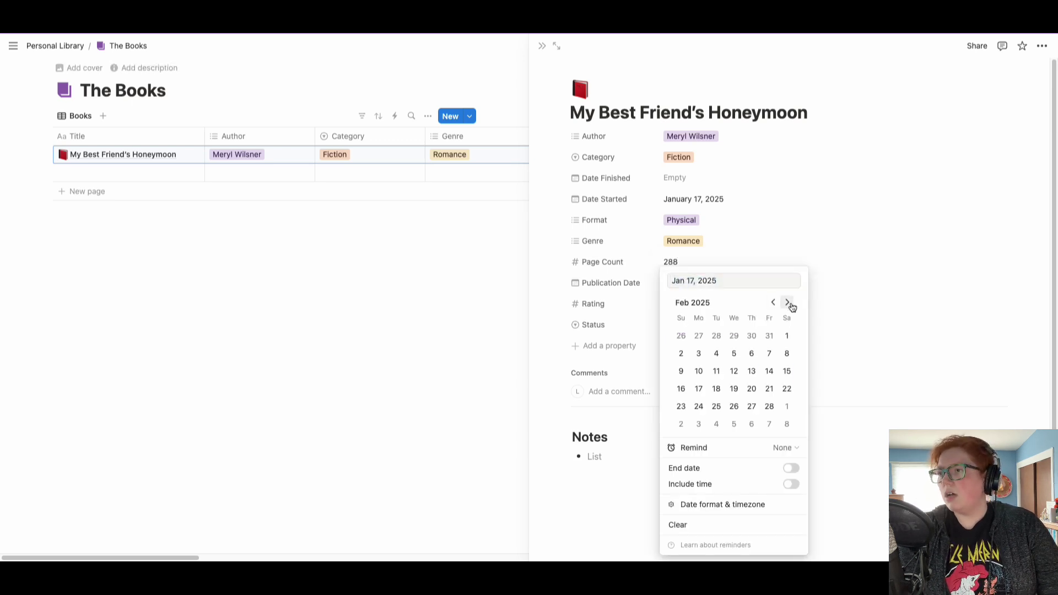
left_click(789, 304)
left_click(789, 303)
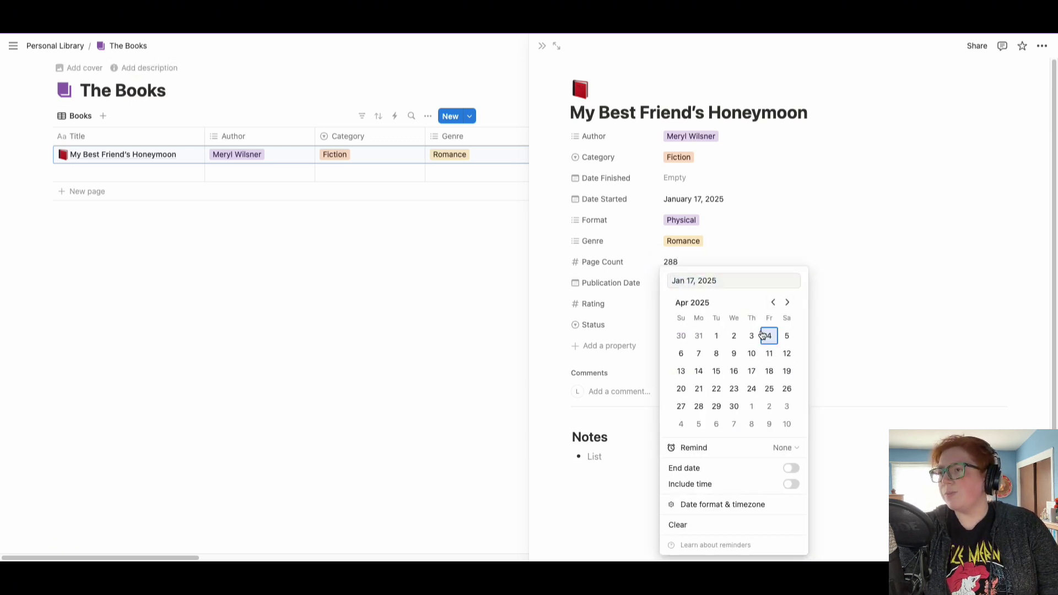
left_click(719, 408)
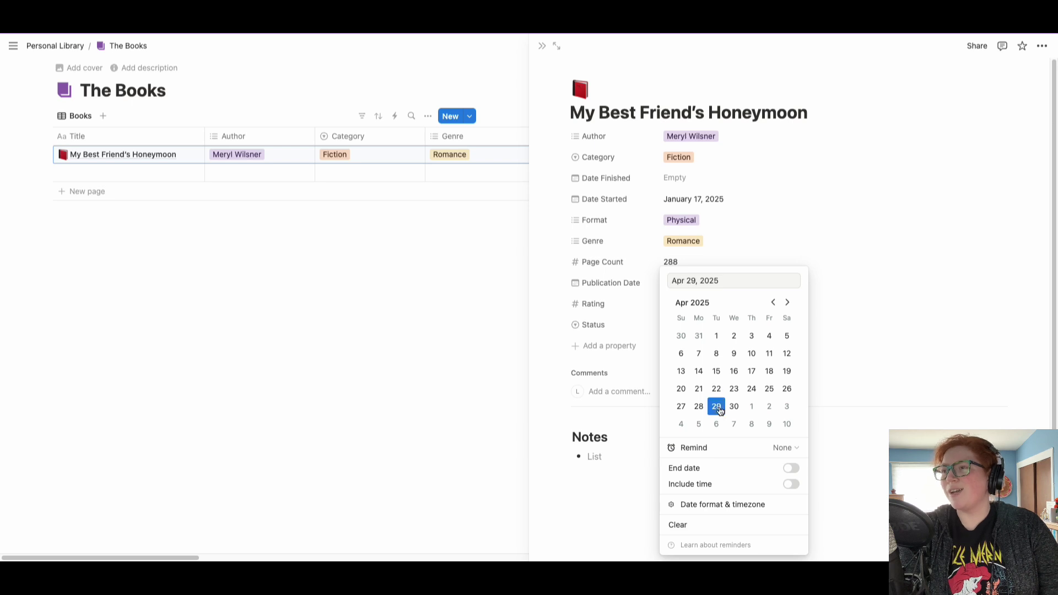
left_click(630, 307)
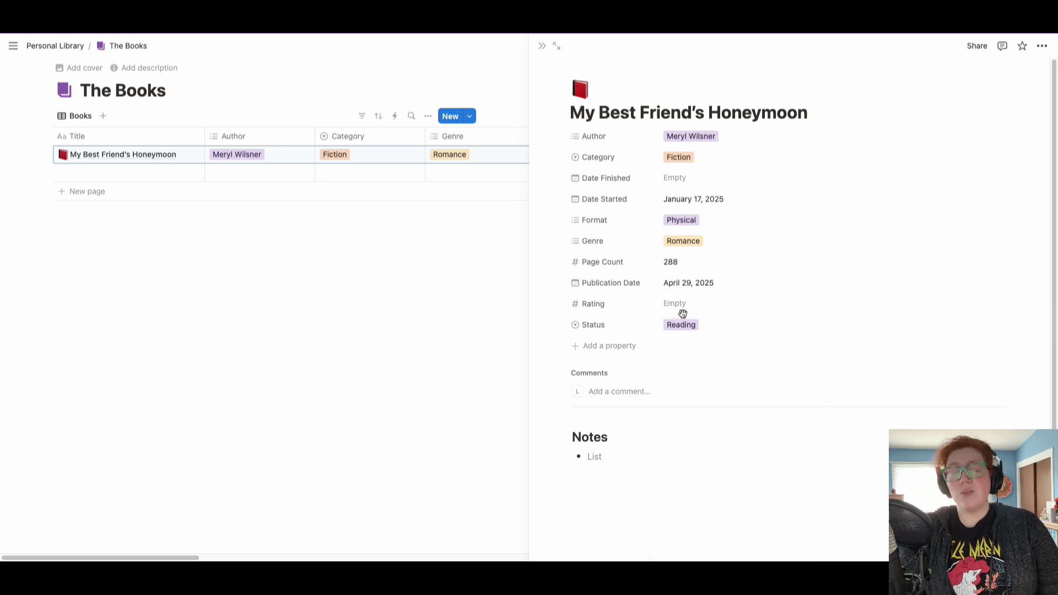
left_click(423, 307)
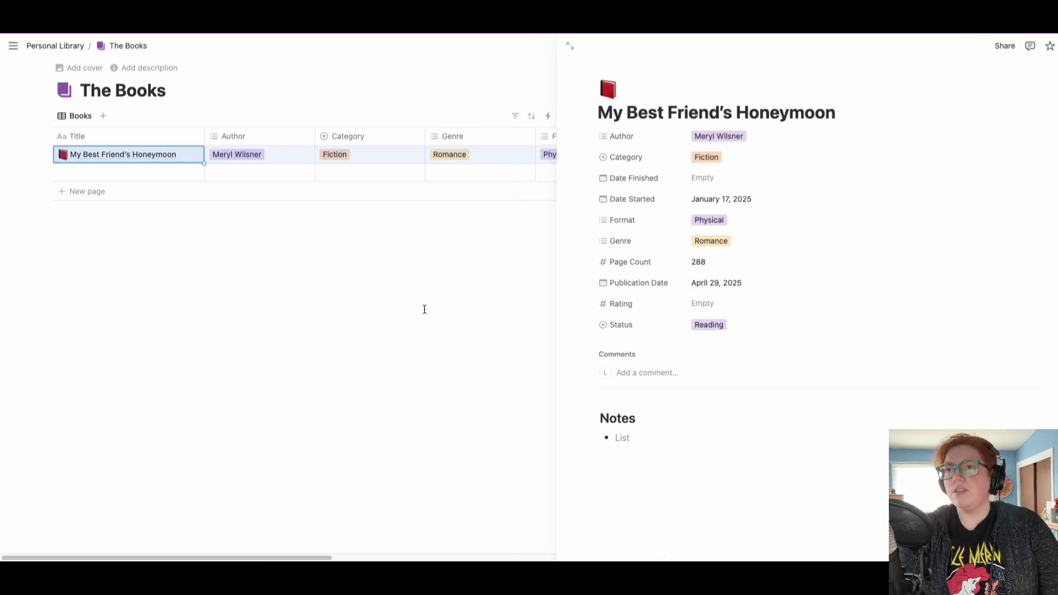
Move the Date Started and Date Finished columns directly after the Author column in the table.
scroll(561, 169, "right", 2)
scroll(561, 169, "right", 3)
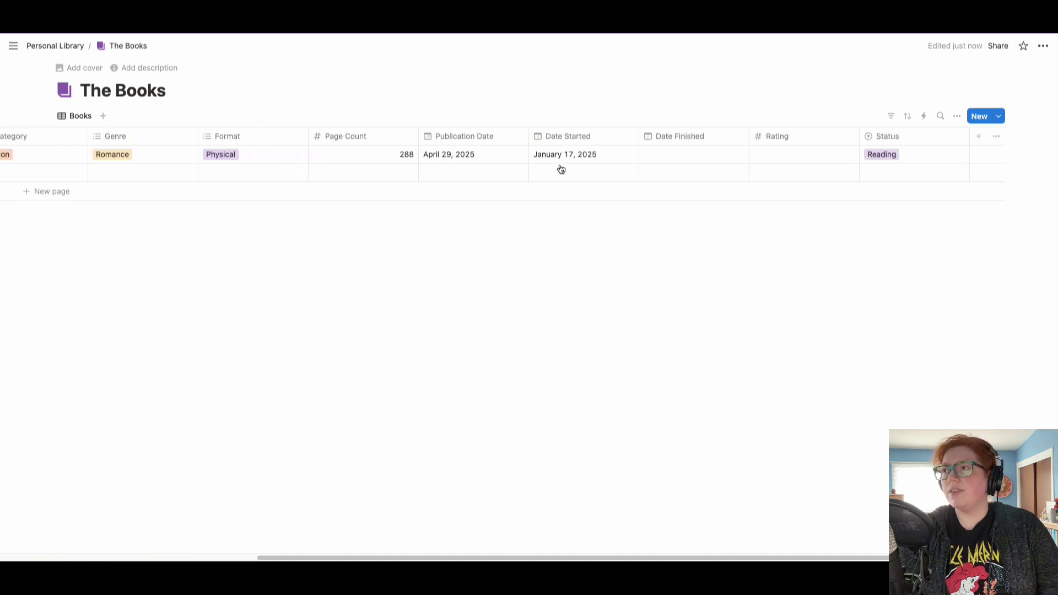
scroll(560, 169, "left", 5)
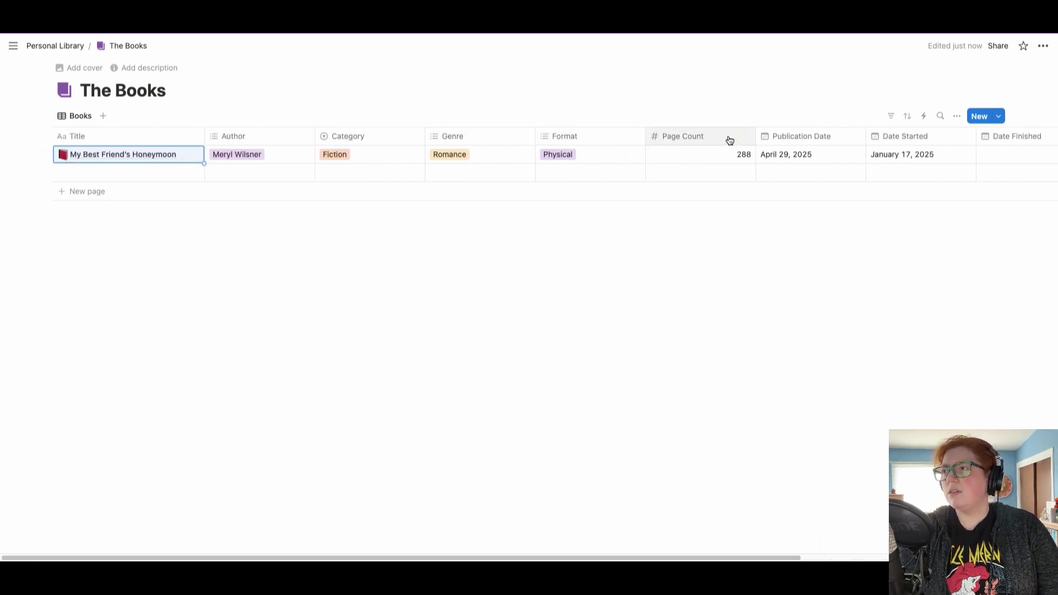
left_click_drag(903, 139, 384, 123)
scroll(777, 166, "right", 5)
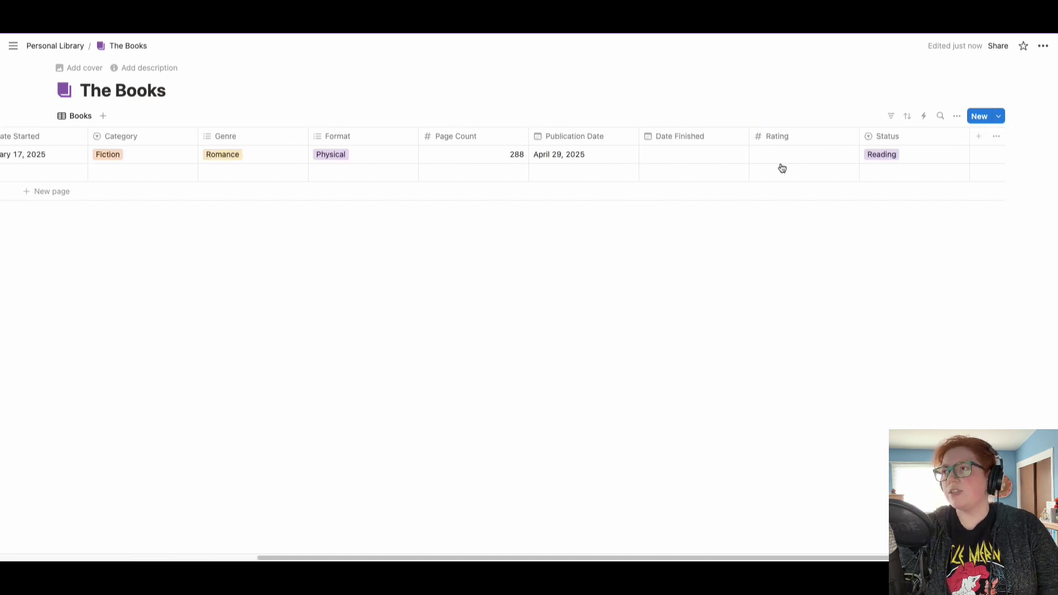
left_click_drag(731, 145, 164, 133)
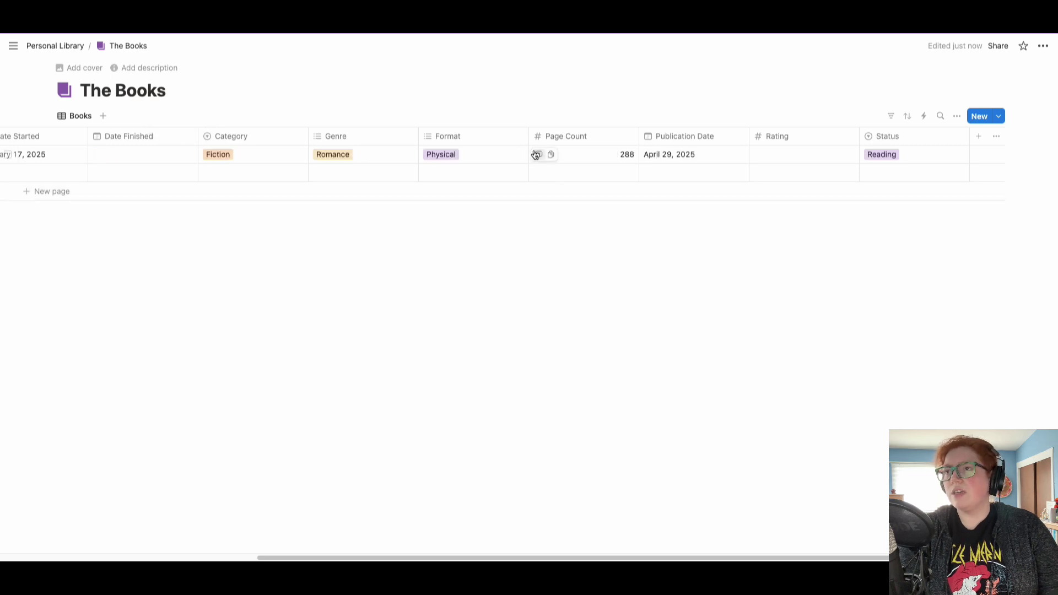
Narrow the Category, Genre, Format and Page Count columns to fit their contents.
left_click_drag(528, 135, 366, 140)
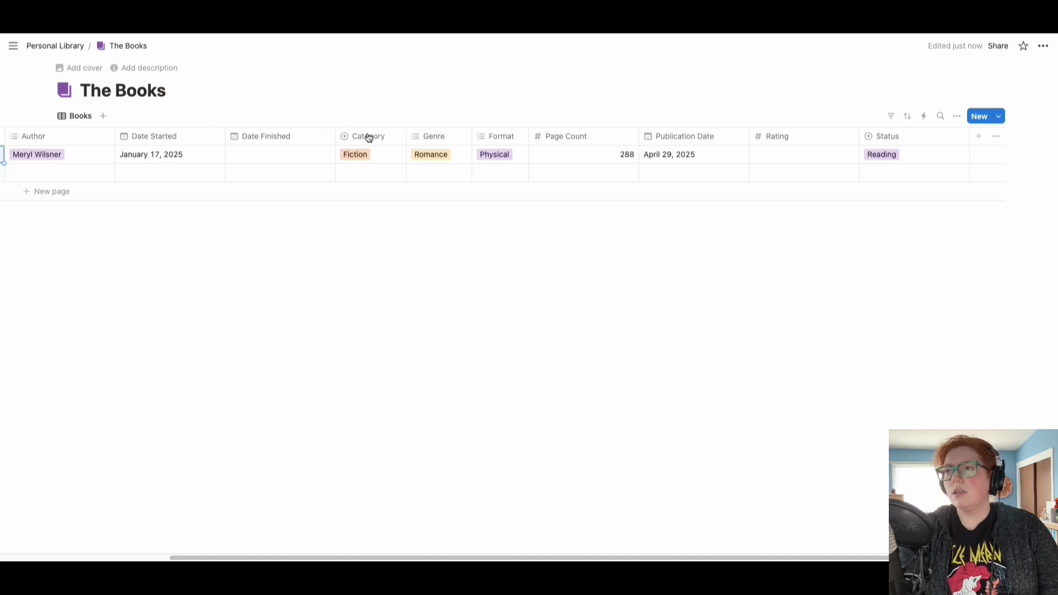
left_click_drag(638, 137, 602, 138)
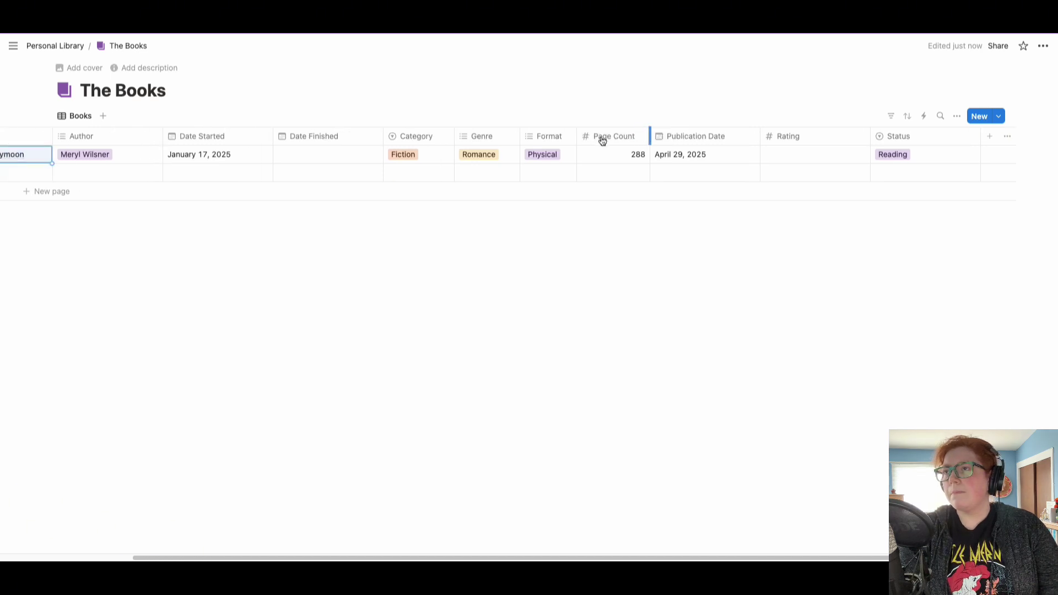
scroll(639, 229, "left", 5)
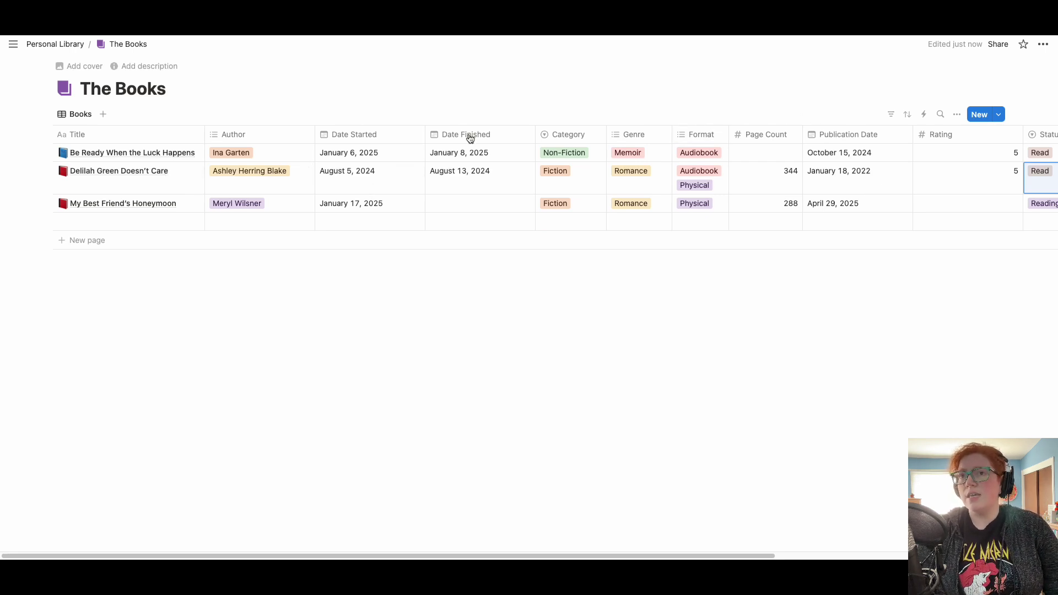
Sort the Books view by Date Started in ascending order.
left_click(907, 115)
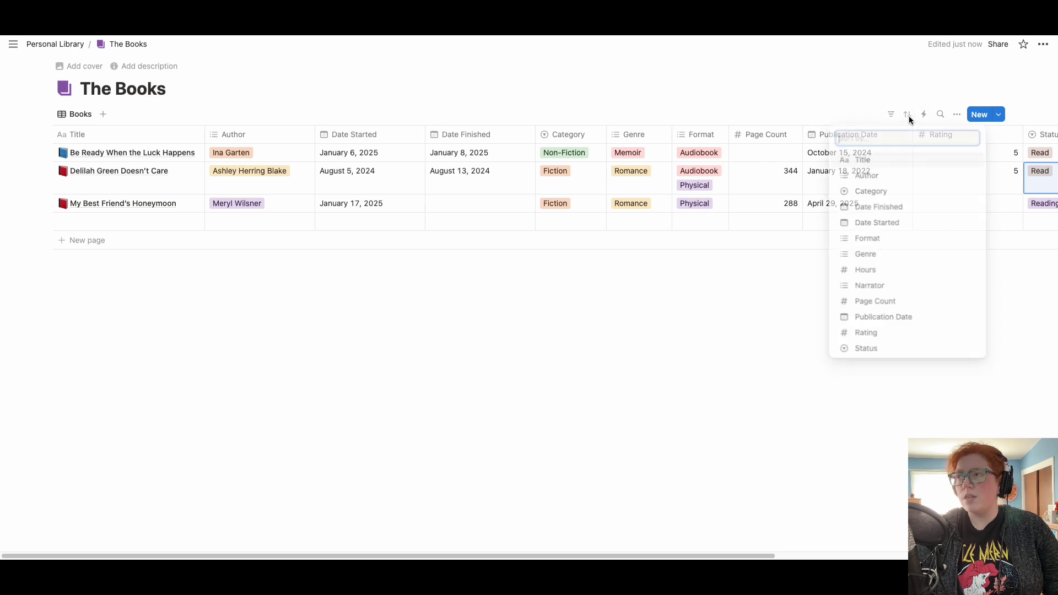
left_click(892, 224)
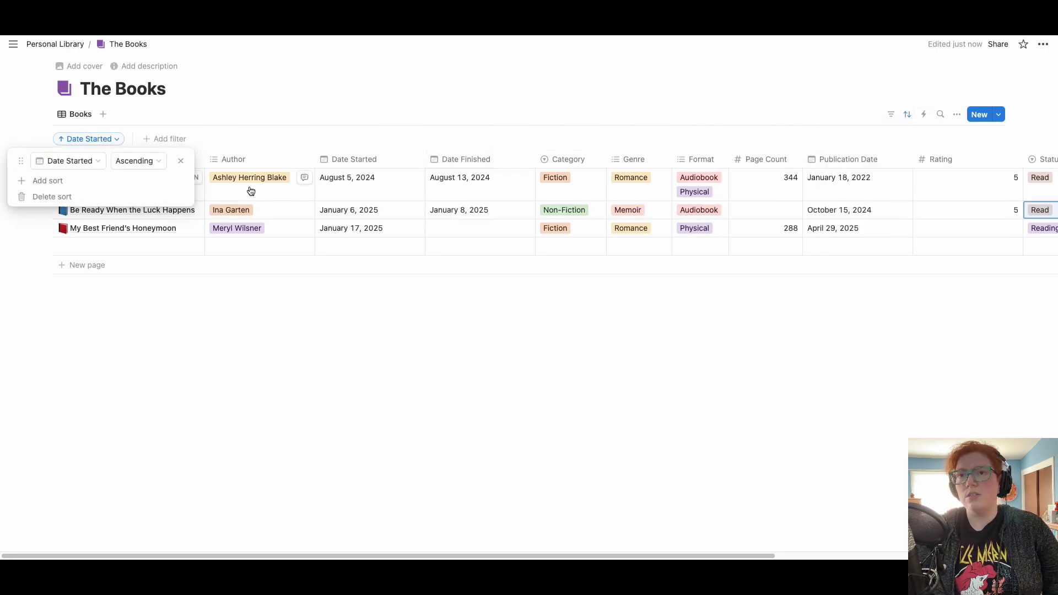
left_click(266, 319)
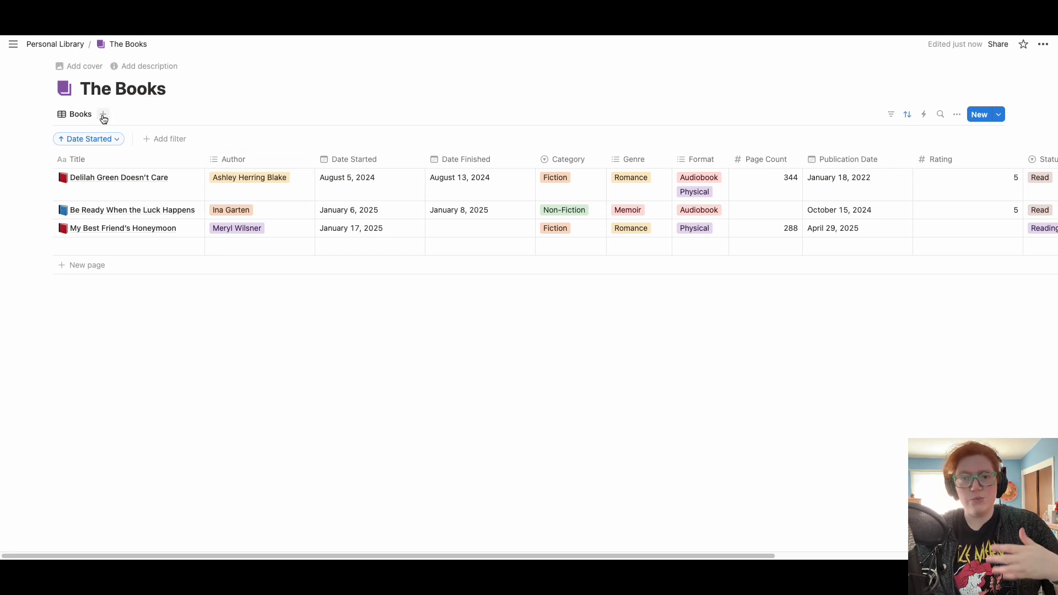
Add a Select property named "Year Read" to the database.
scroll(857, 184, "right", 7)
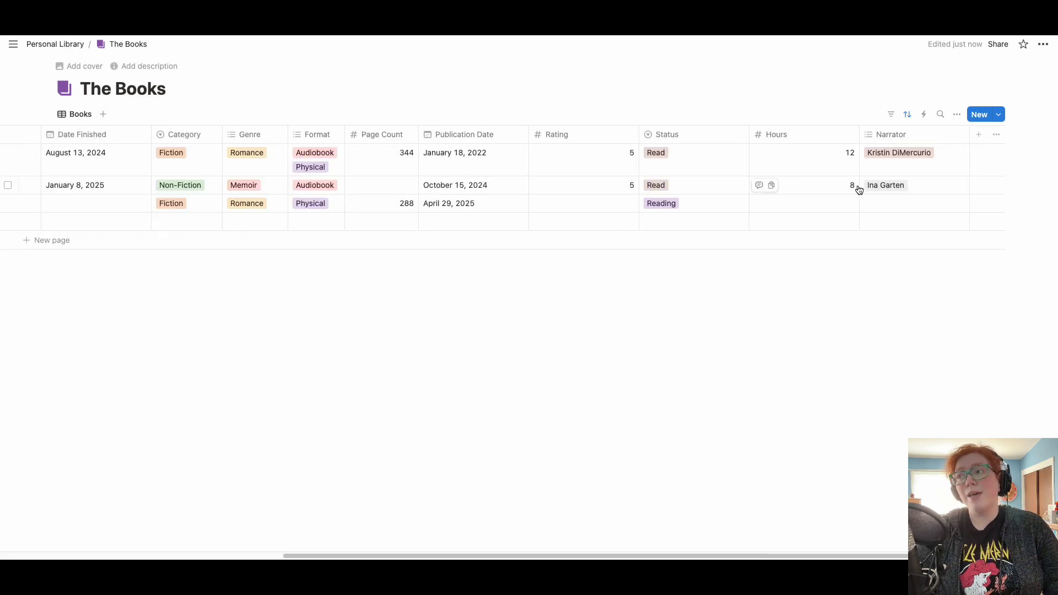
left_click(982, 138)
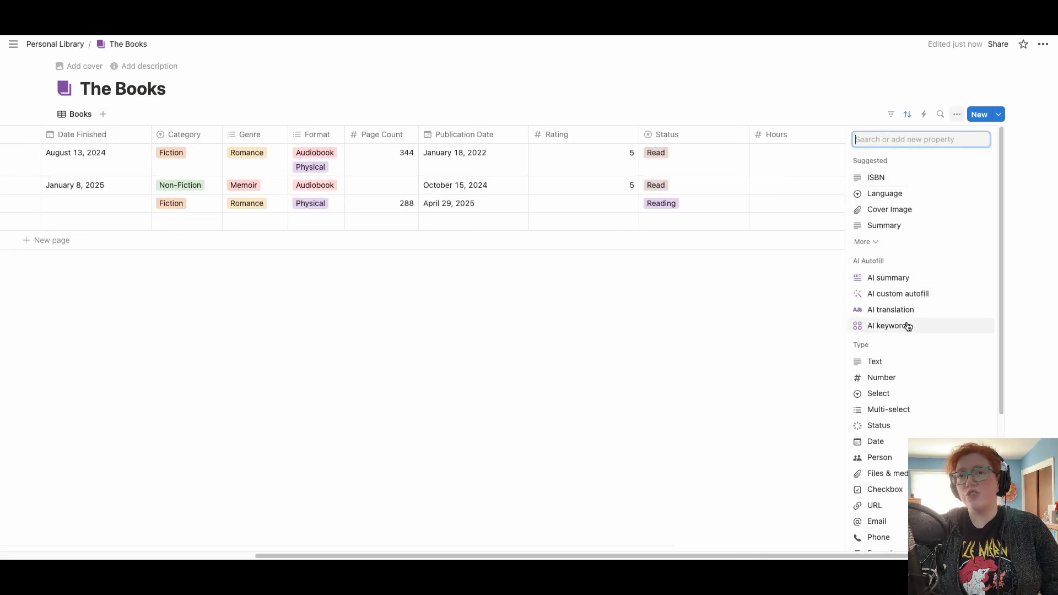
left_click(885, 393)
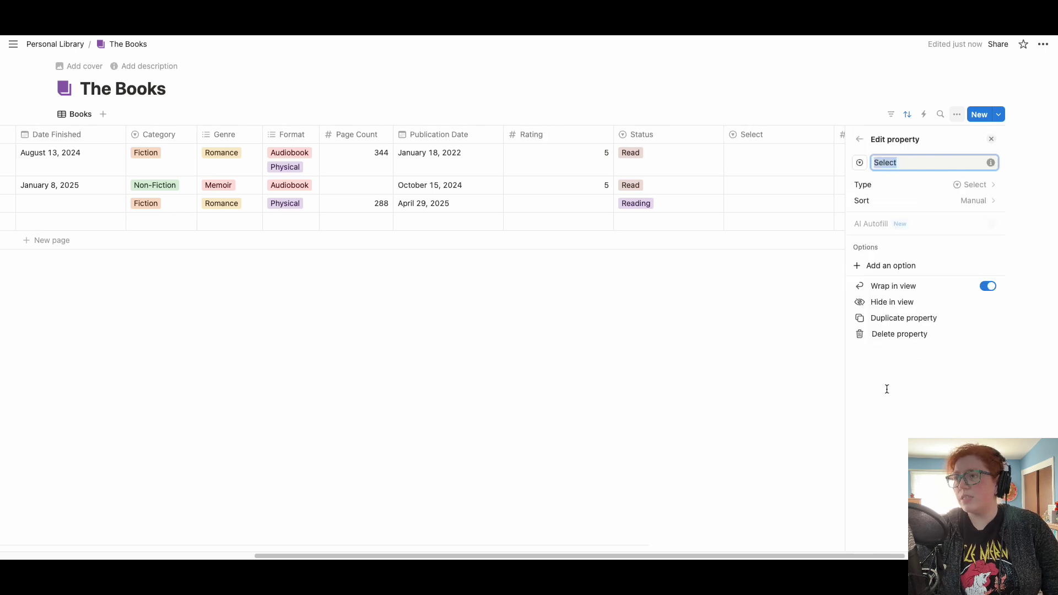
type("Year Read")
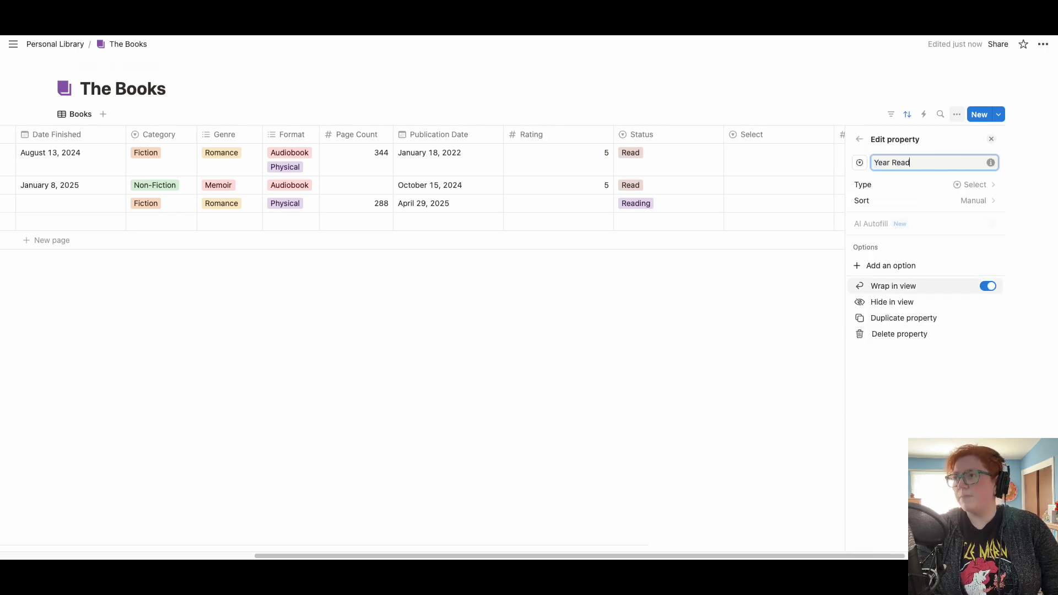
Add the options 2024 and 2025 to the Year Read property and close its settings.
left_click(872, 265)
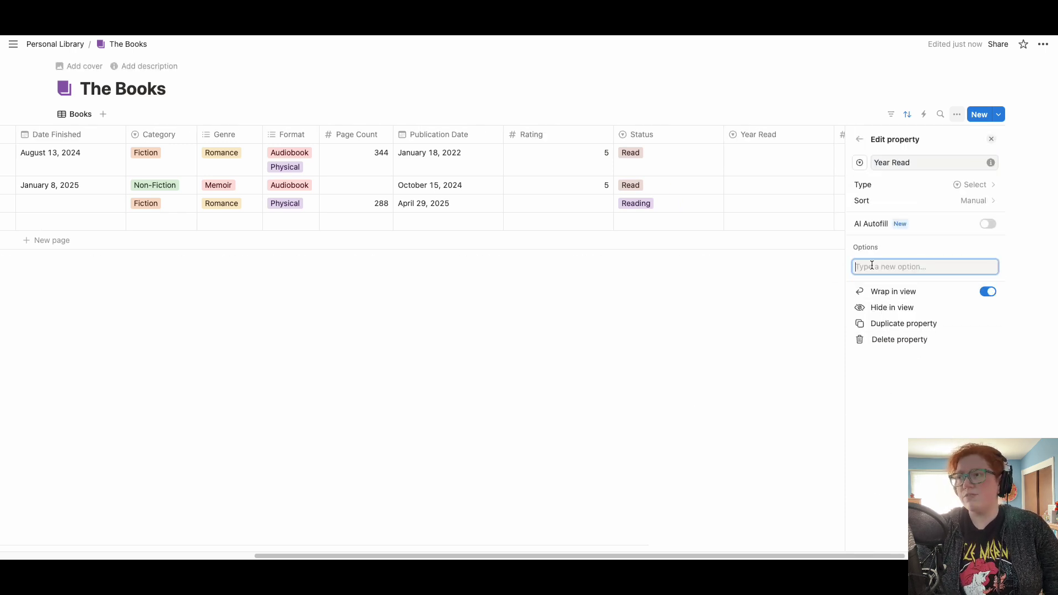
type("2024")
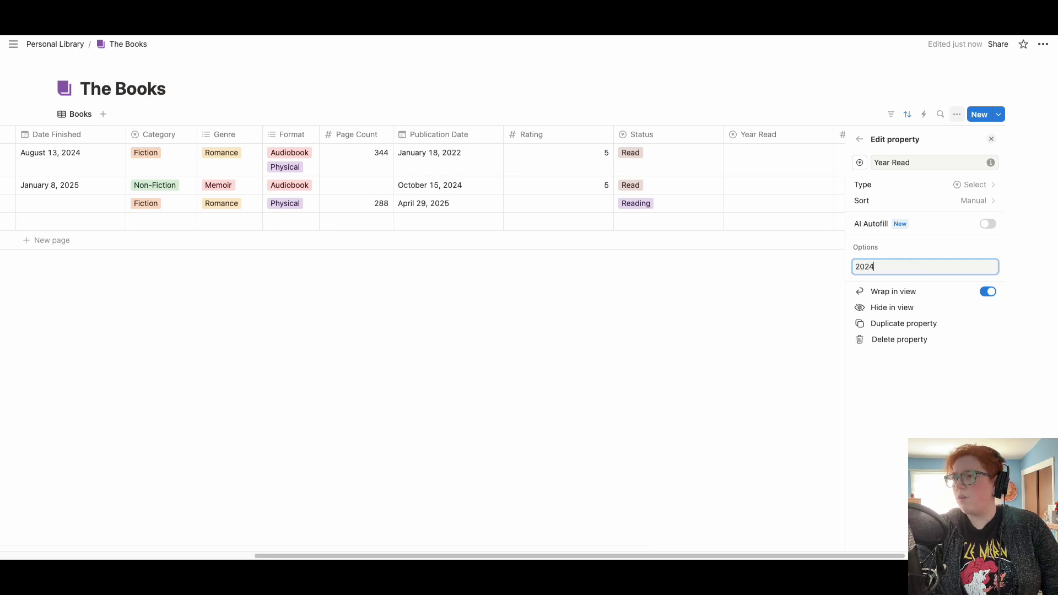
key("Return")
type("2025")
key("Return")
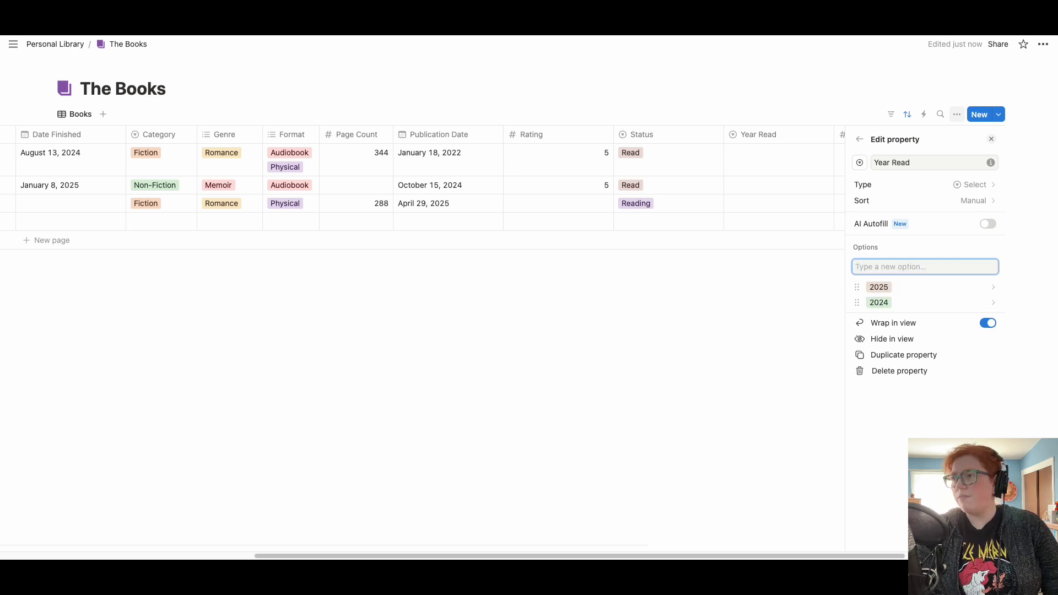
key("Escape")
Set Year Read to 2024 for "Delilah Green Doesn't Care" and to 2025 for the other two books.
scroll(898, 217, "right", 5)
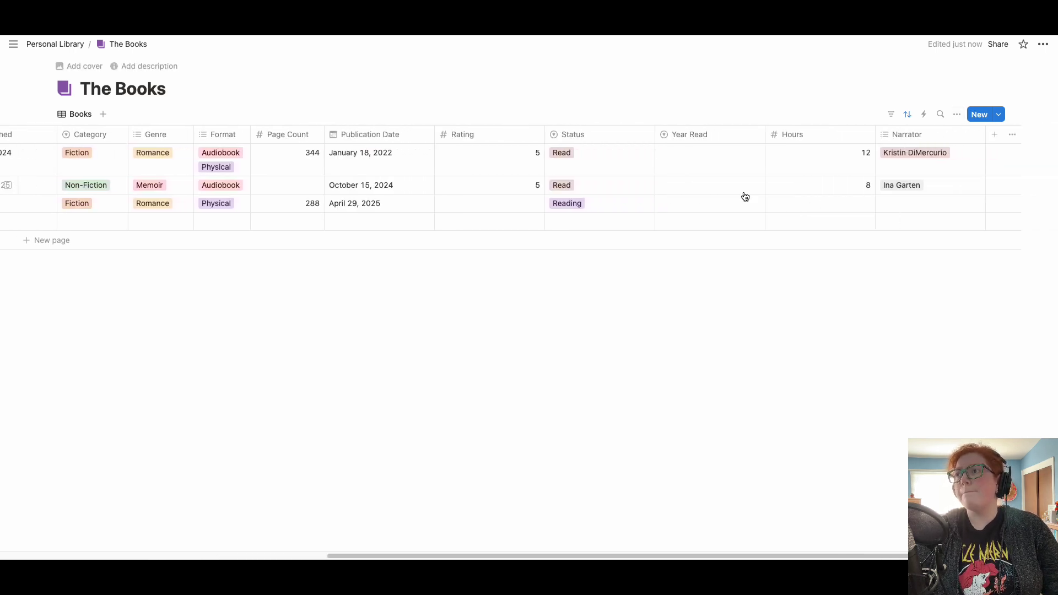
left_click(723, 161)
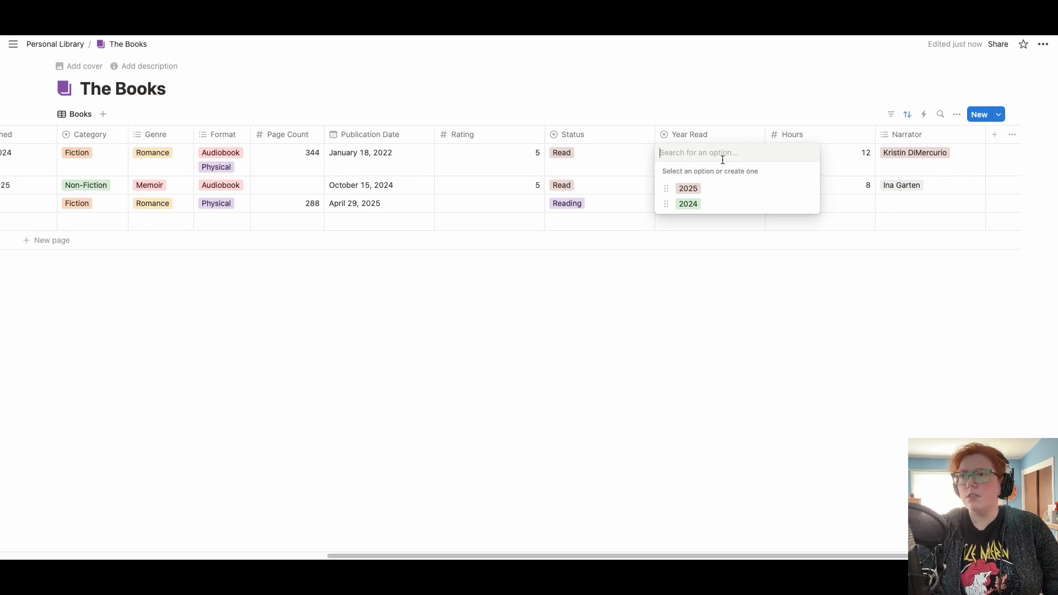
key("Escape")
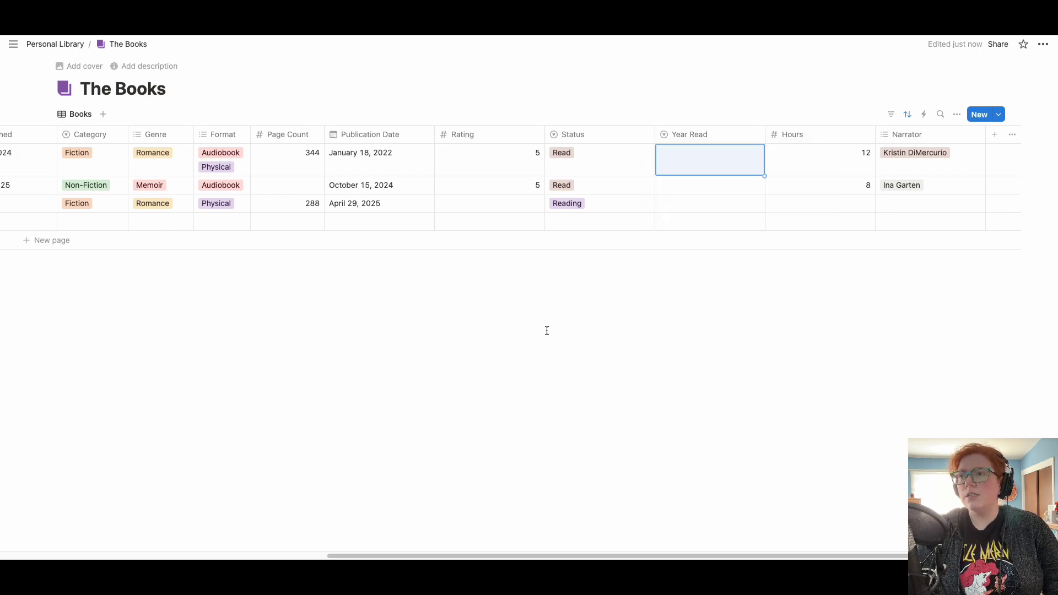
scroll(546, 331, "left", 10)
scroll(504, 153, "right", 10)
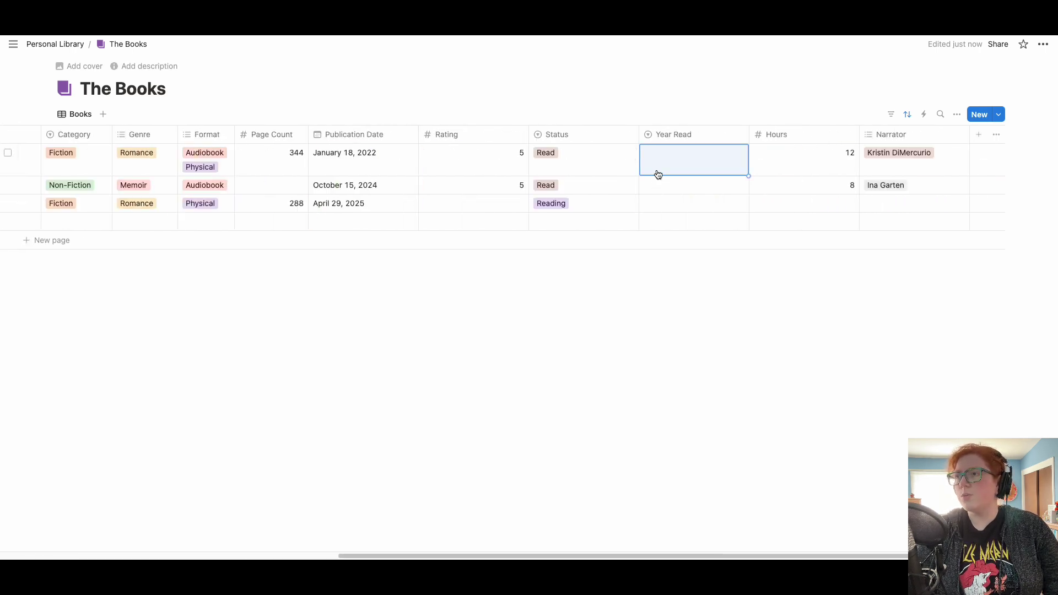
left_click(673, 171)
left_click(675, 204)
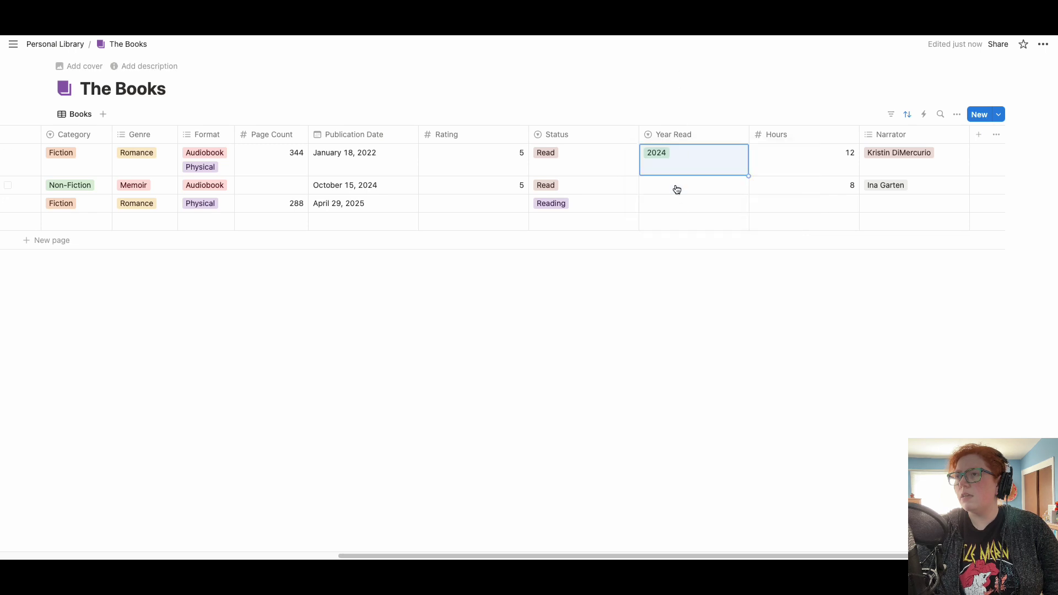
left_click(676, 189)
left_click(681, 221)
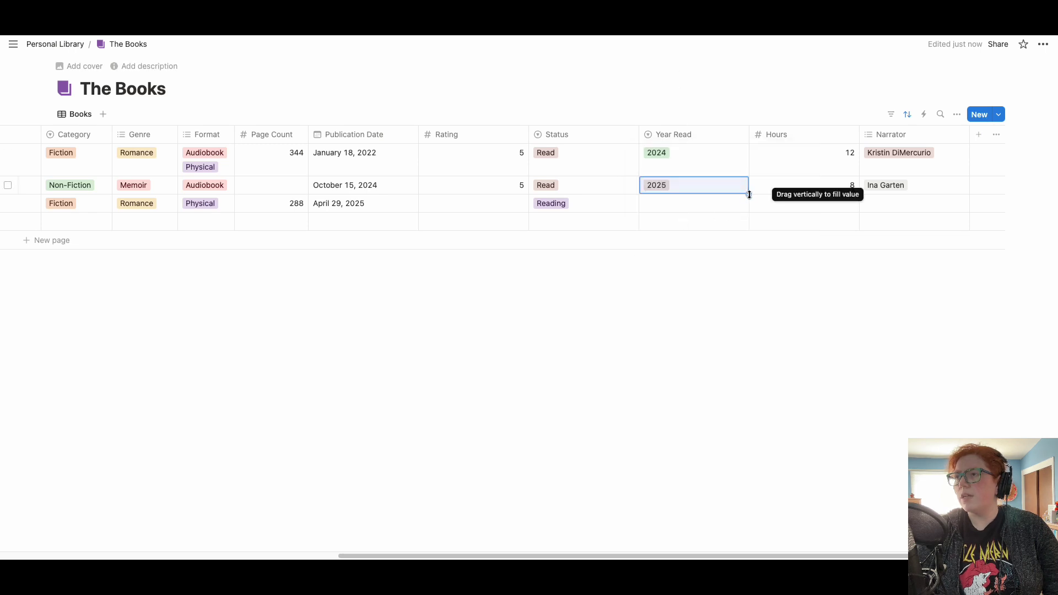
left_click_drag(748, 194, 747, 211)
Add a second table view to The Books database.
scroll(668, 316, "left", 10)
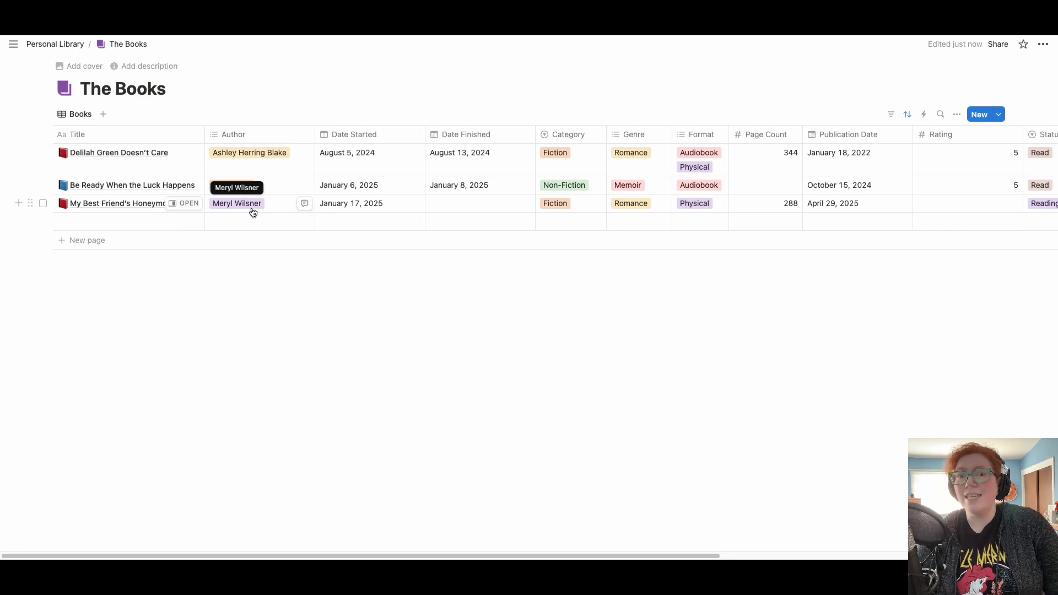
left_click(102, 114)
left_click(73, 162)
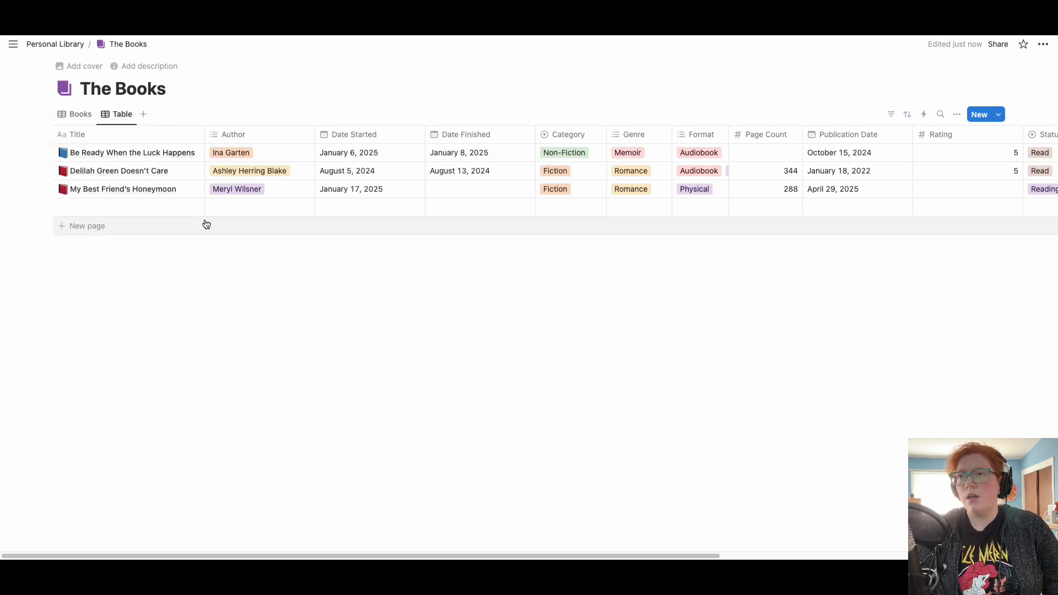
Sort the new table view by Date Started and filter it to books whose Year Read is 2024.
left_click(907, 114)
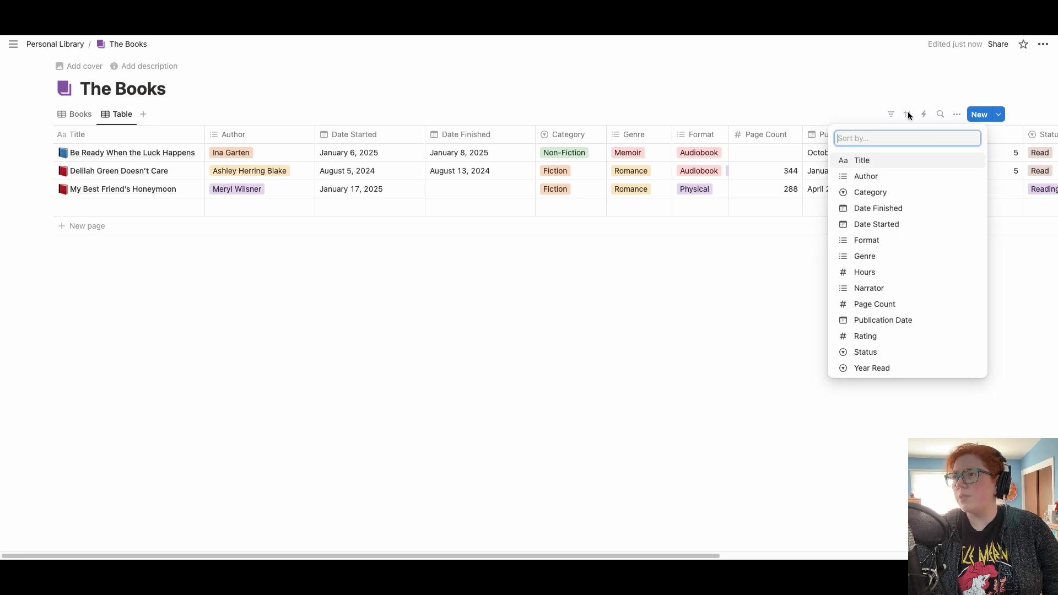
left_click(895, 226)
left_click(724, 70)
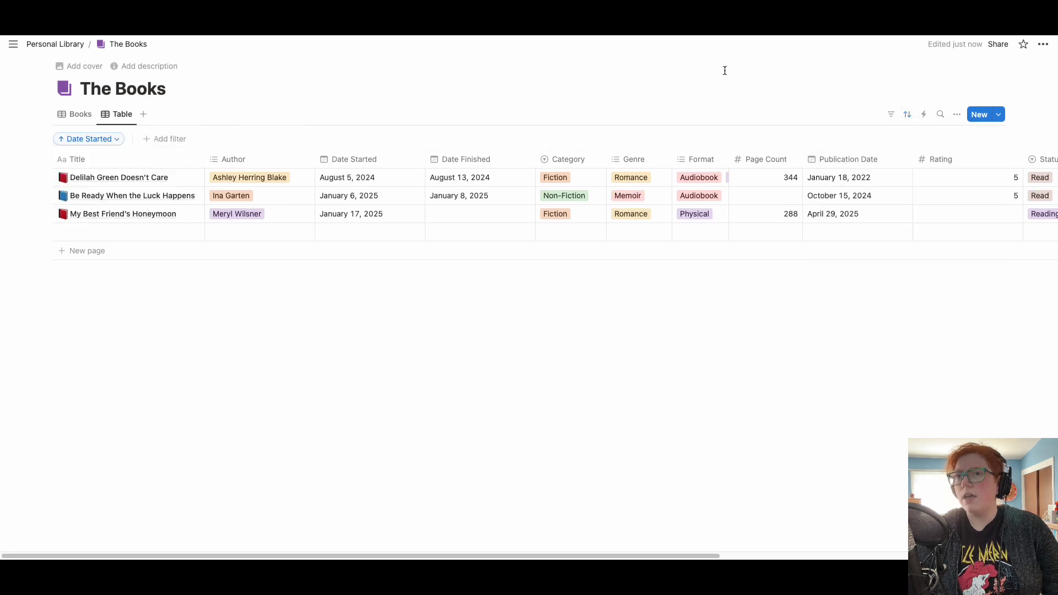
left_click(155, 139)
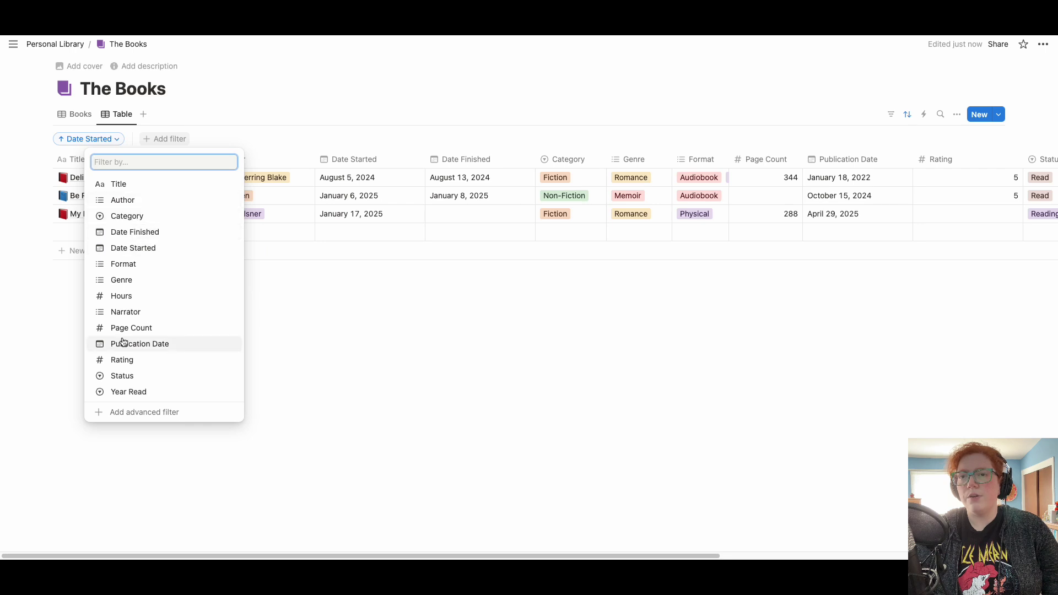
left_click(129, 392)
left_click(113, 212)
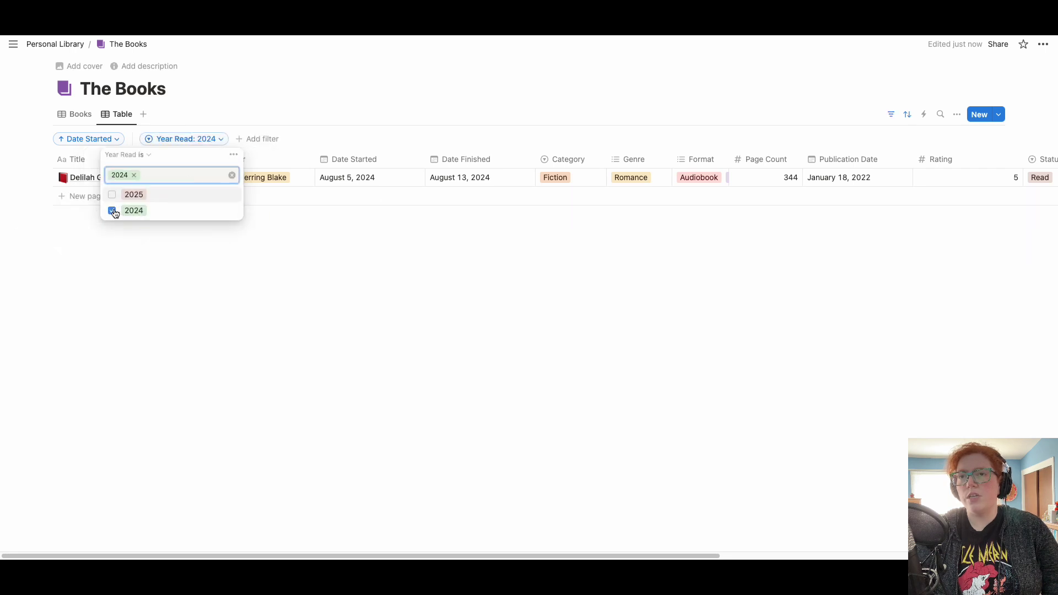
left_click(172, 290)
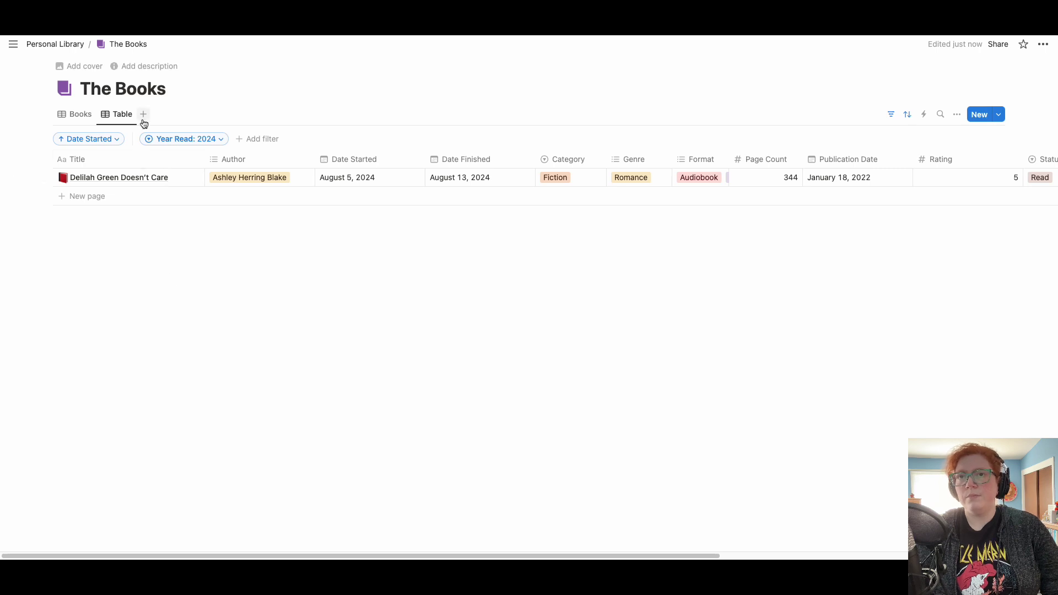
Rename the filtered table view to "2024" and close its view options.
left_click(118, 114)
left_click(131, 134)
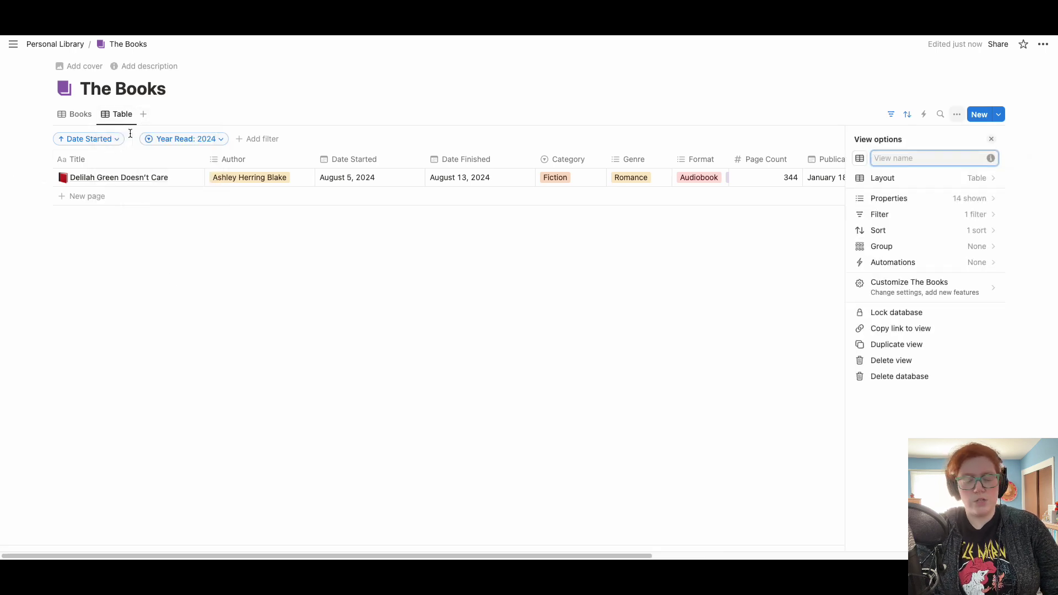
type("2024")
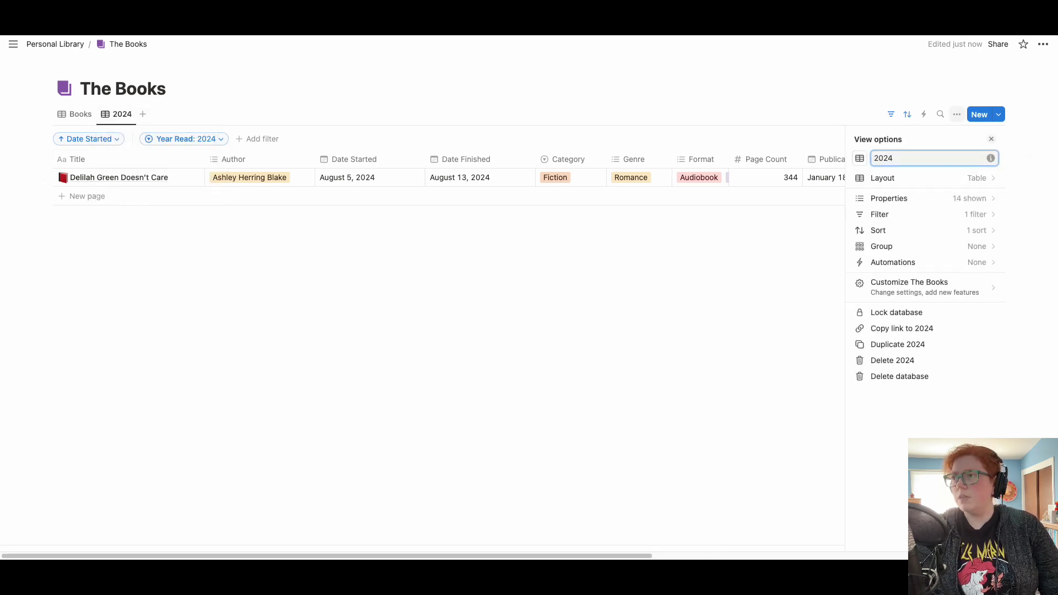
left_click(106, 268)
Add another table view to The Books and name it "2025".
left_click(143, 114)
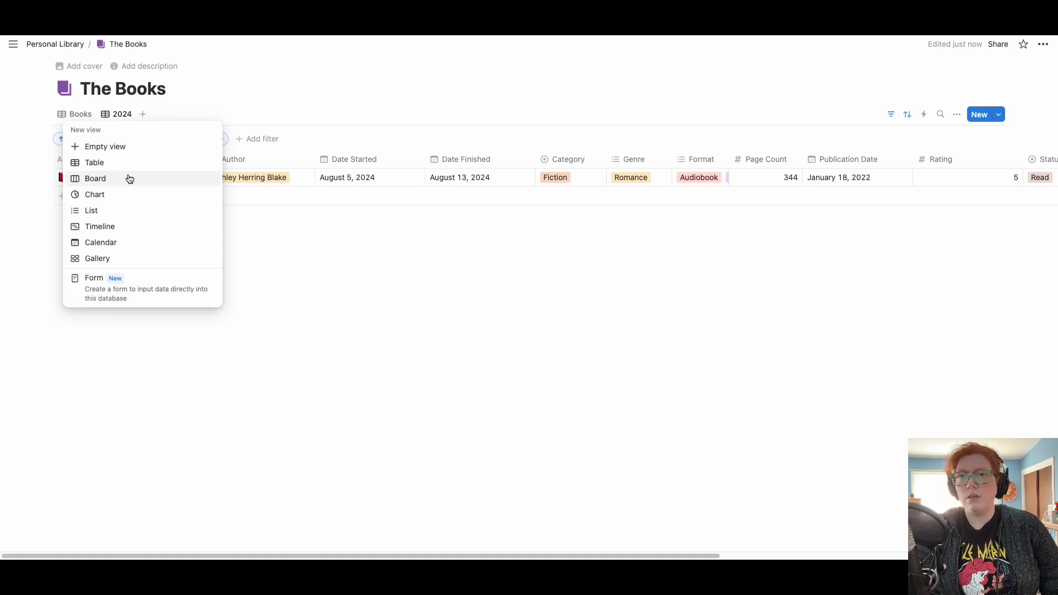
left_click(128, 164)
left_click(157, 118)
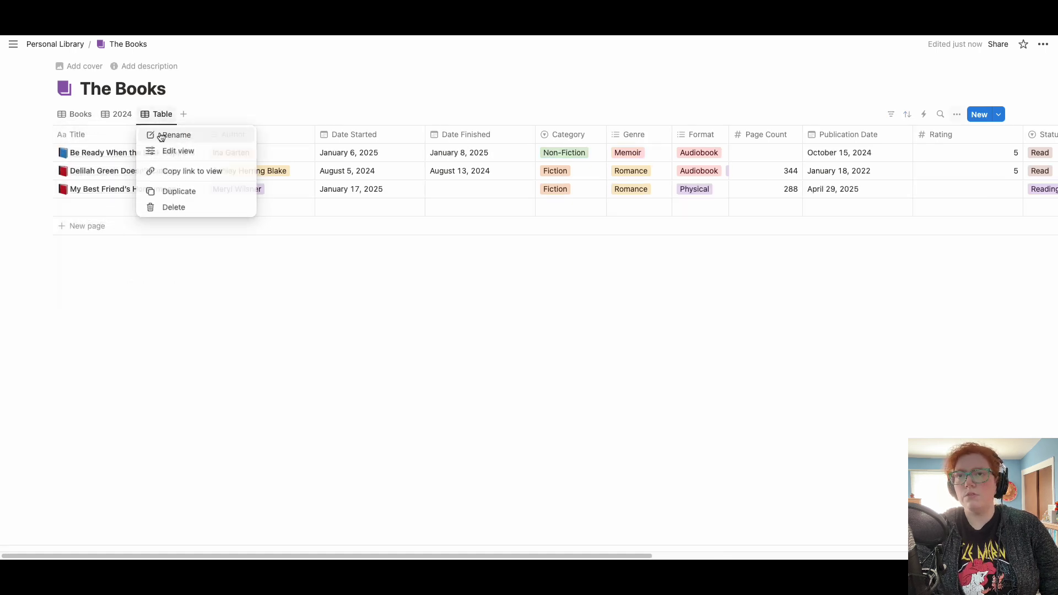
left_click(163, 135)
type("2025")
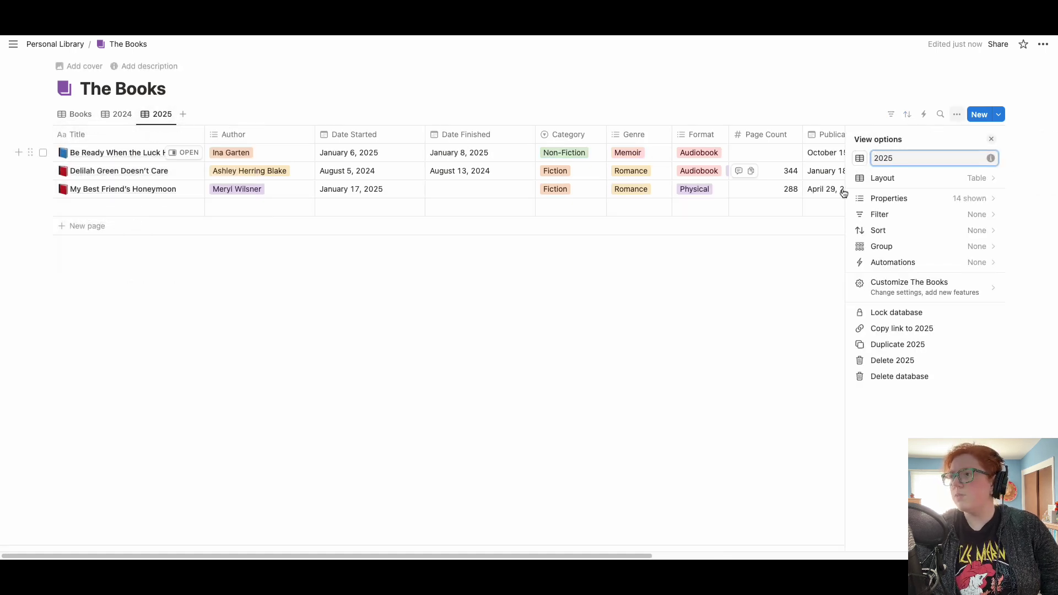
Sort the 2025 view by Date Started and filter it to books whose Year Read is 2025.
left_click(996, 230)
left_click(921, 249)
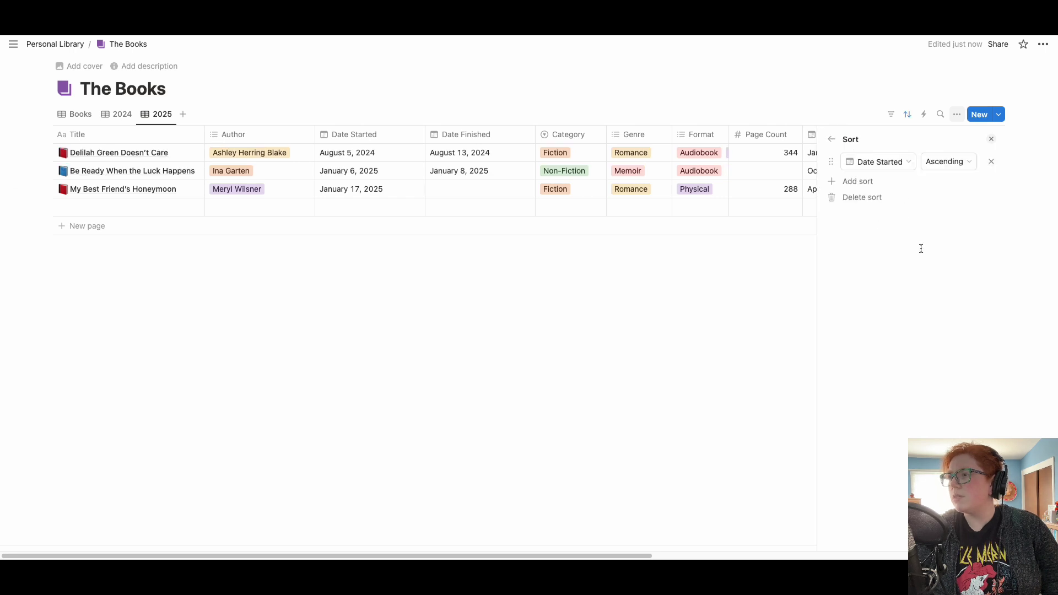
left_click(833, 142)
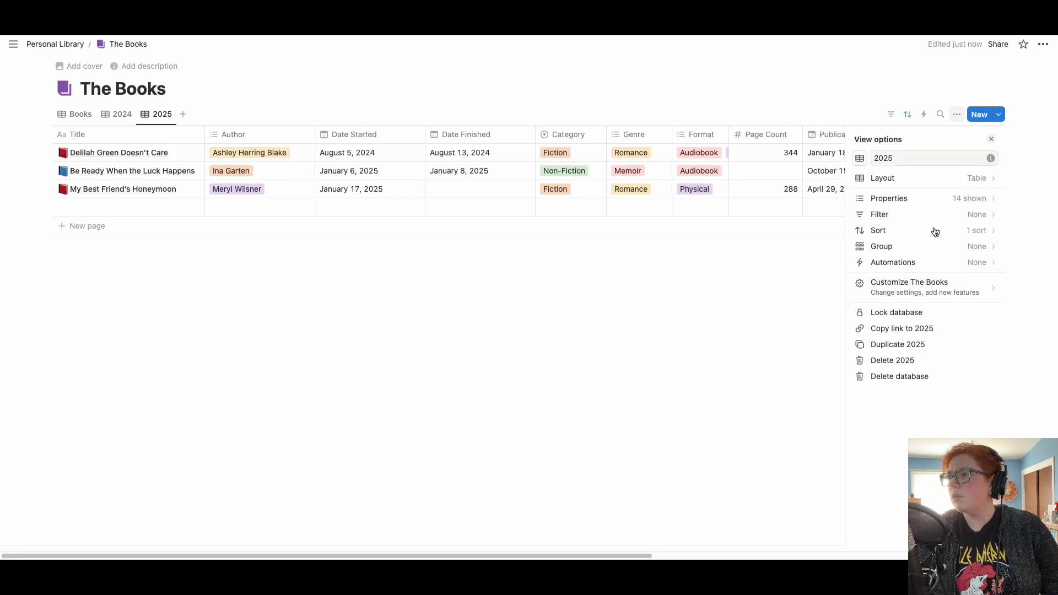
left_click(983, 215)
left_click(915, 401)
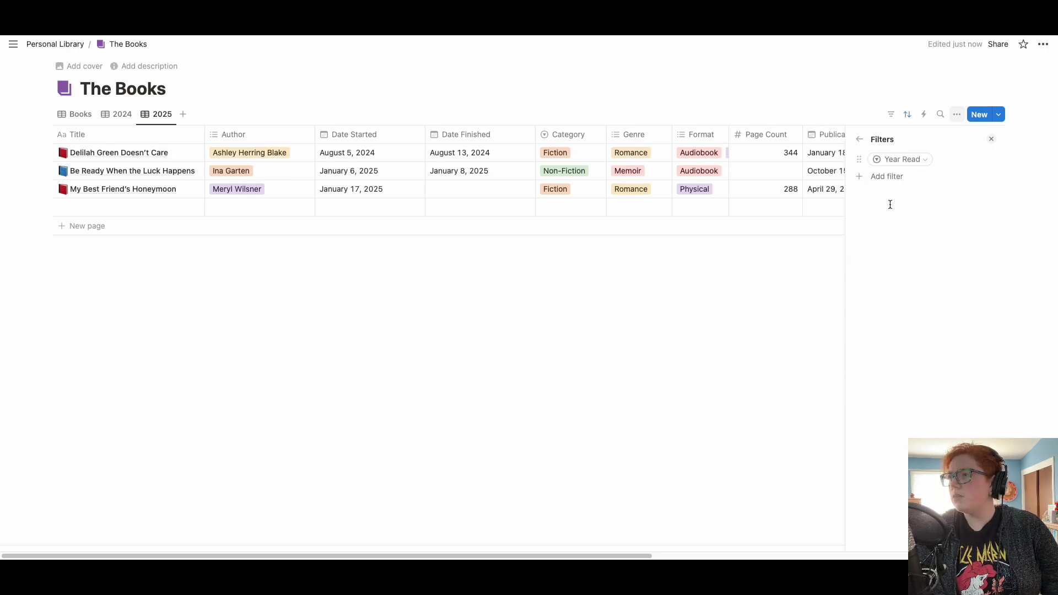
left_click(912, 159)
left_click(840, 215)
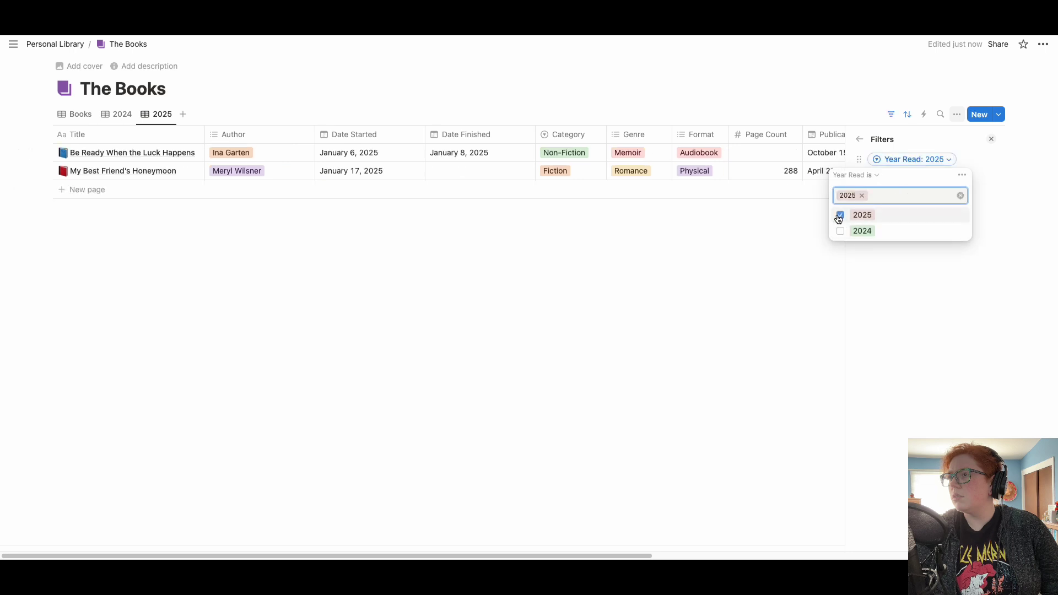
left_click(800, 278)
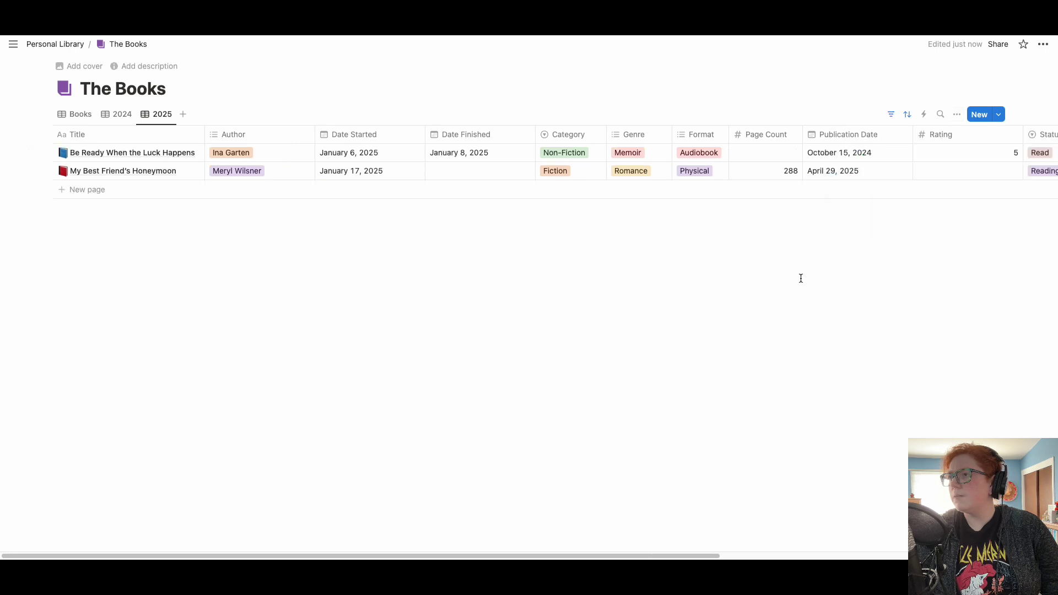
Switch to the Books view and review all its property columns through Narrator.
left_click(78, 114)
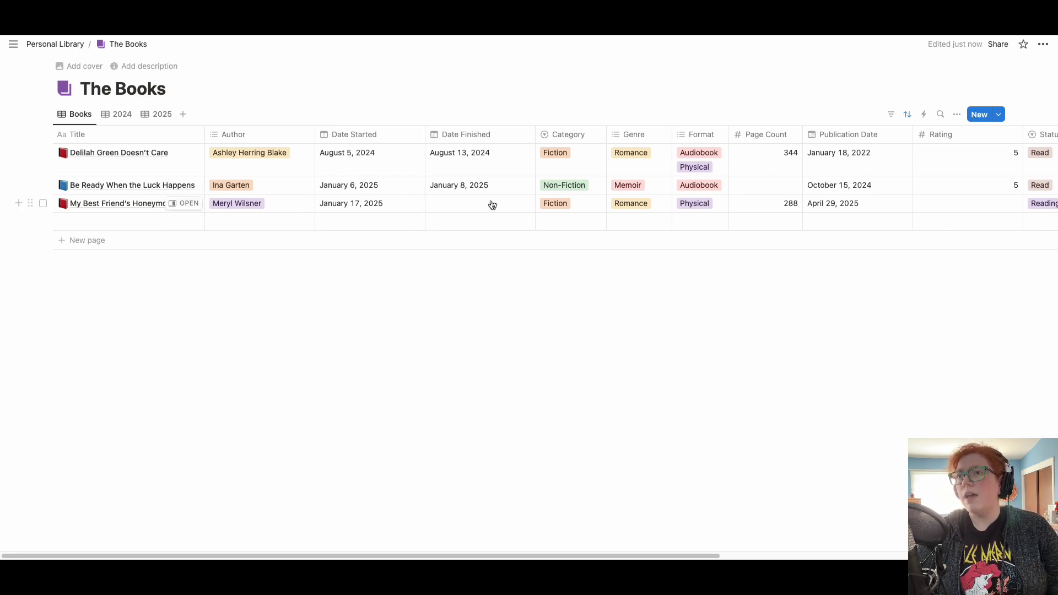
scroll(492, 205, "right", 5)
scroll(492, 205, "right", 4)
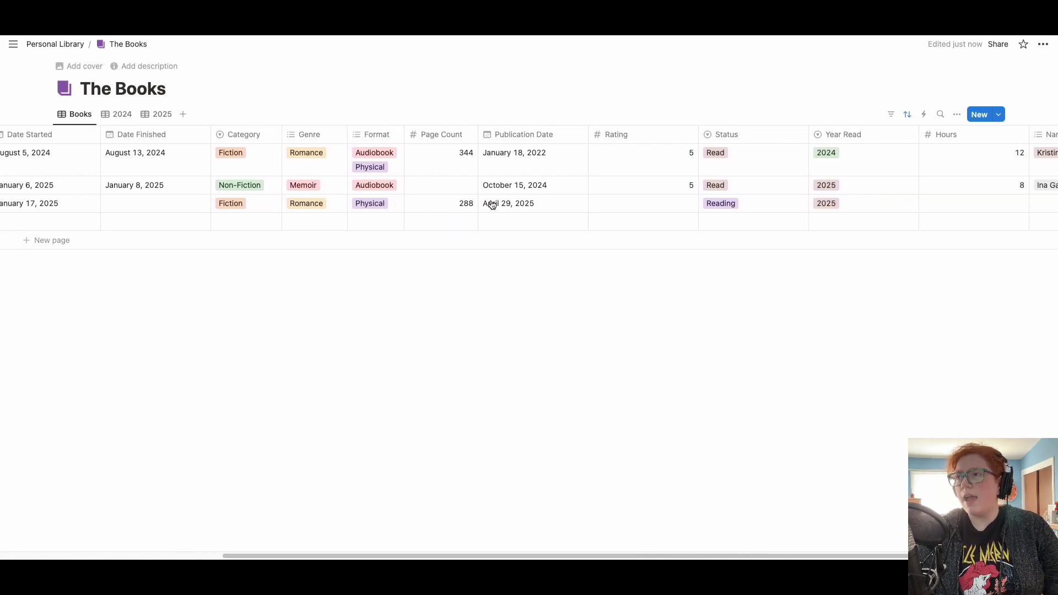
scroll(492, 205, "right", 2)
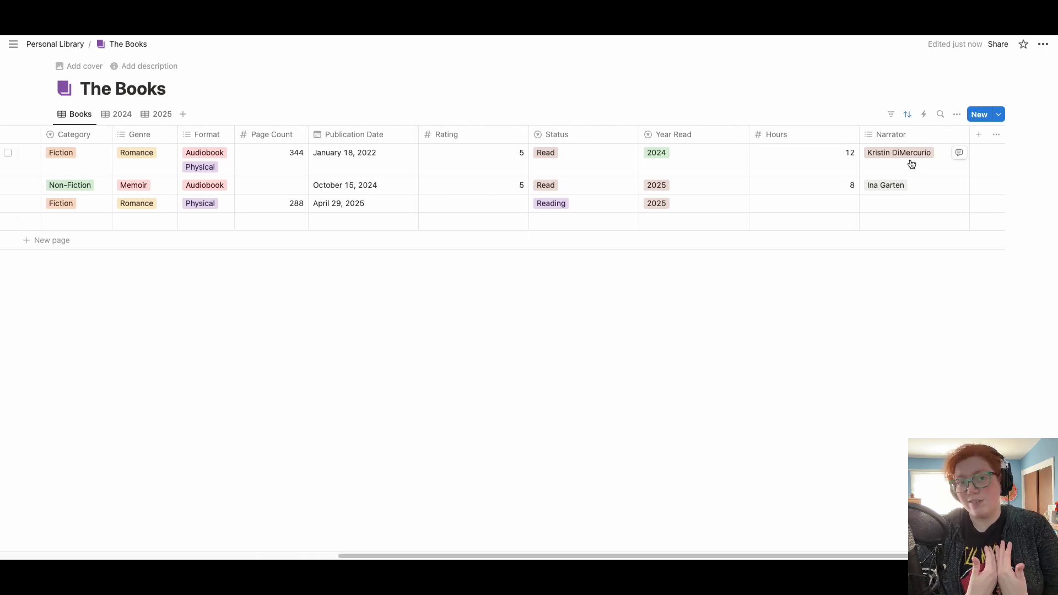
scroll(711, 172, "left", 10)
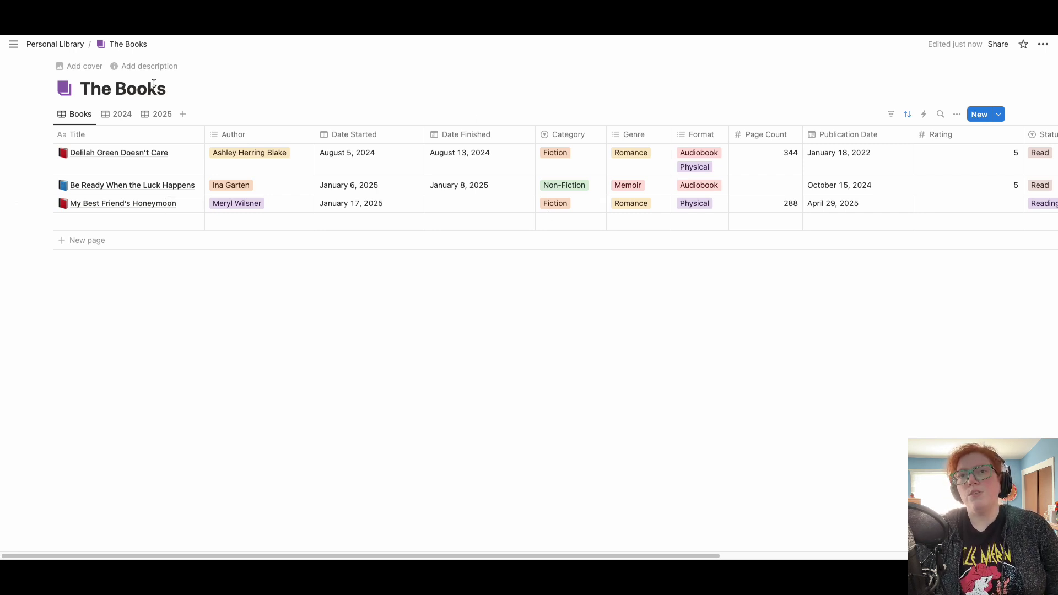
Return to the Personal Library page and collapse the Databases toggle.
left_click(48, 44)
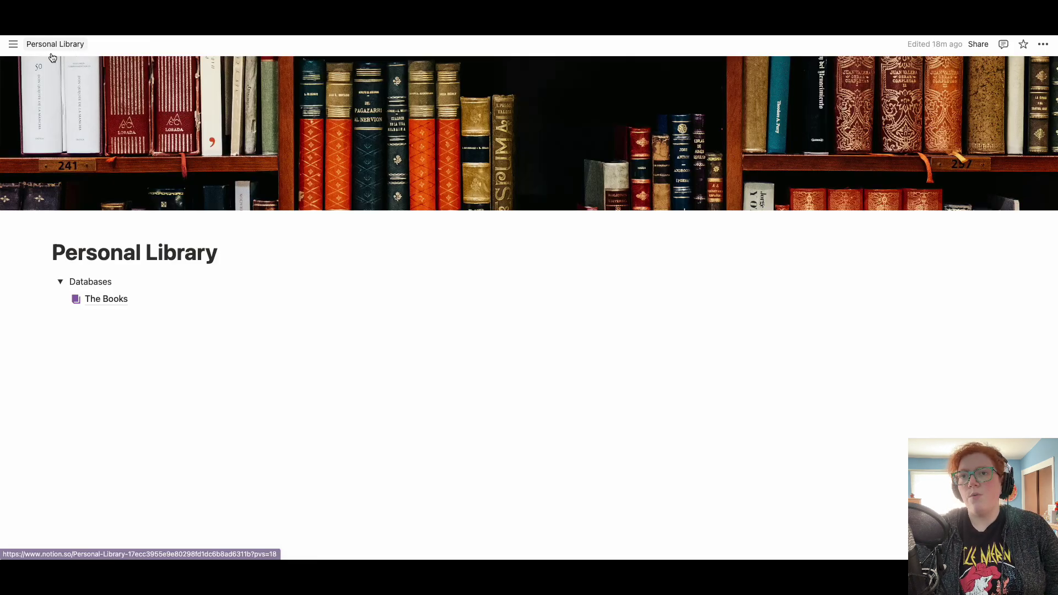
left_click(61, 282)
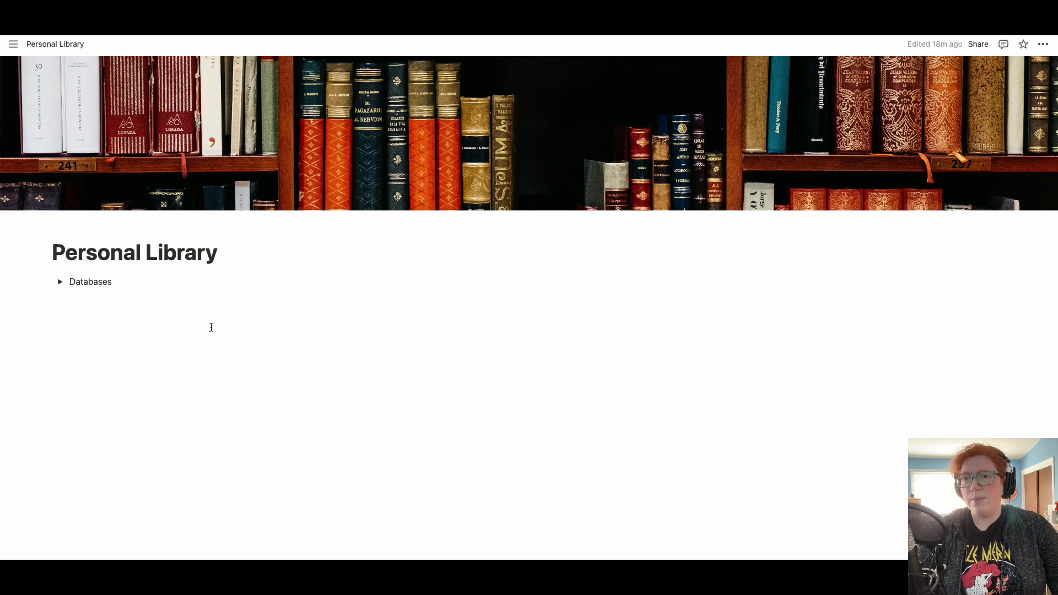
Add a Heading 1 block reading "Reading" below the Databases toggle.
left_click(211, 327)
type("/")
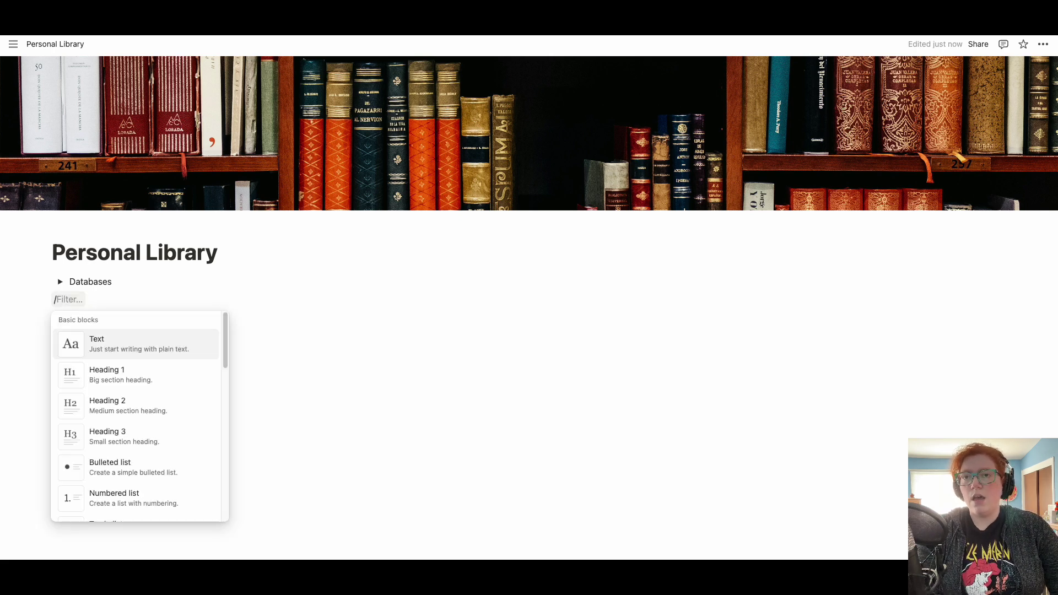
left_click(126, 389)
type("Reading")
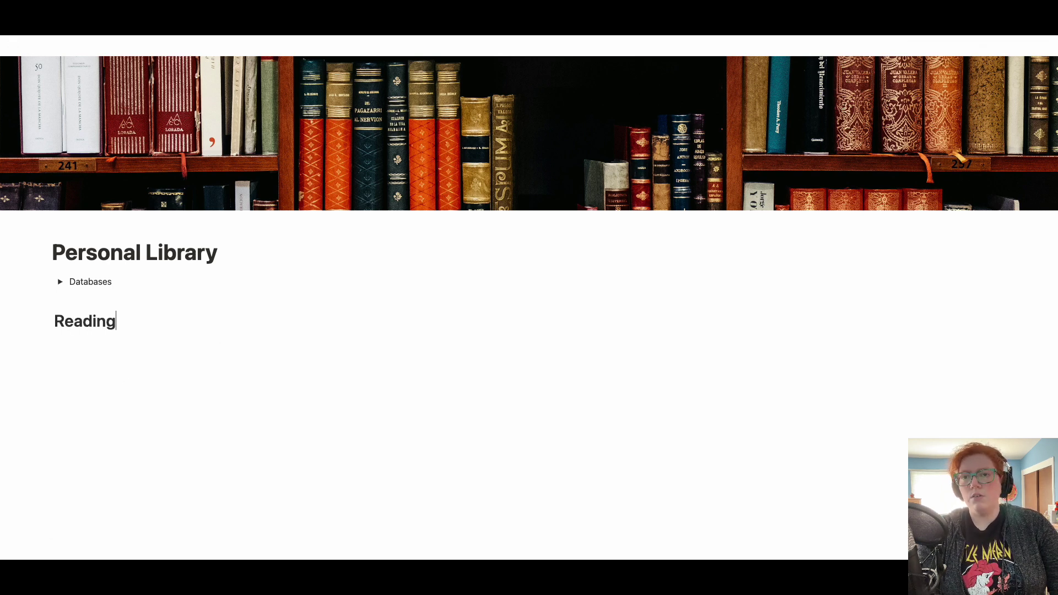
Add a Heading 1 block reading "Read" and move it into a second column beside the Reading heading.
key("Return")
type("/")
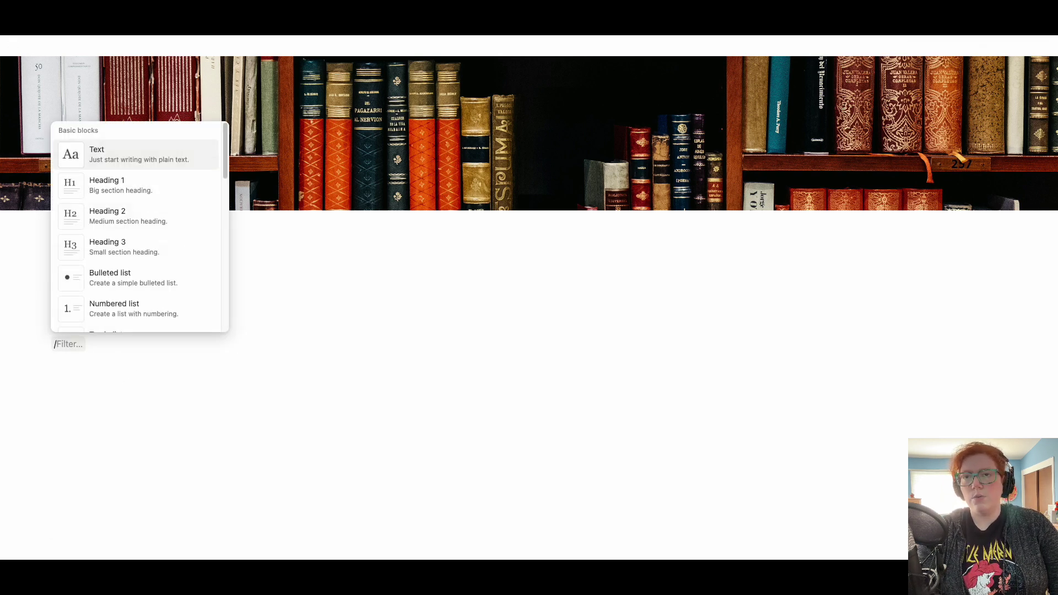
left_click(162, 203)
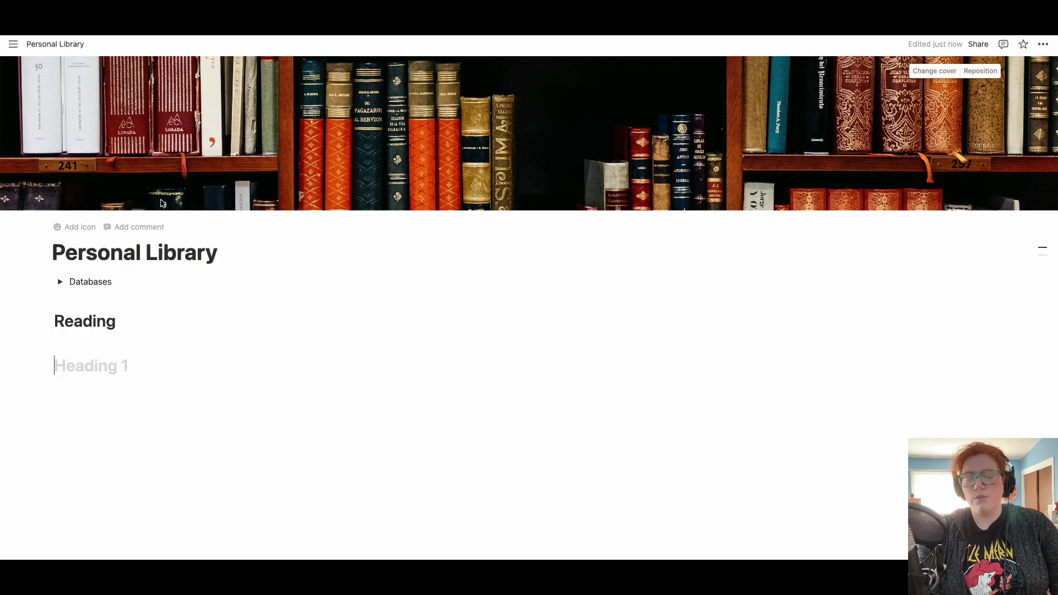
type("Read")
key("Return")
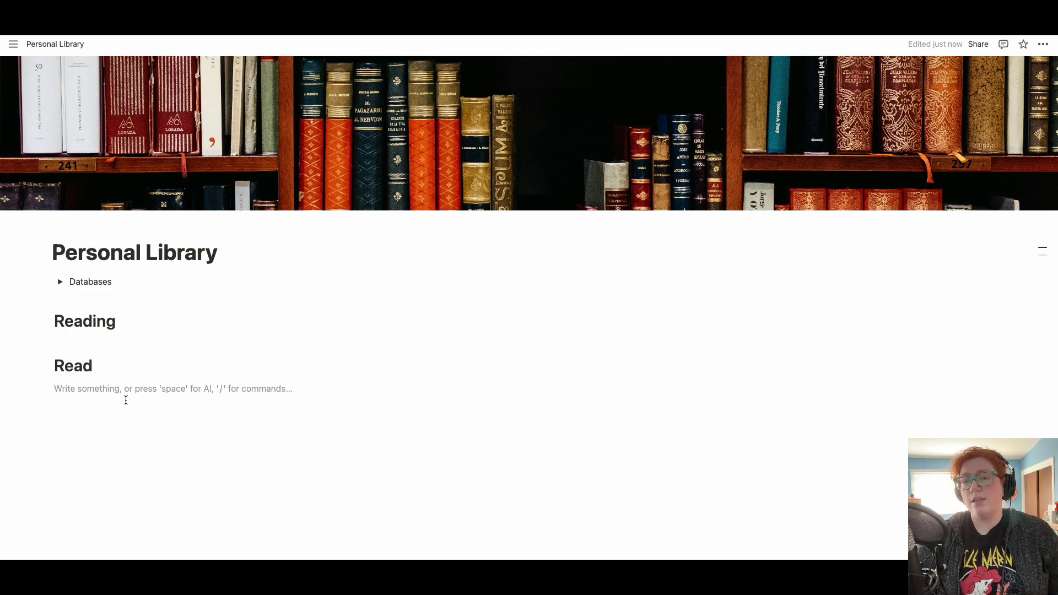
left_click_drag(52, 368, 59, 408)
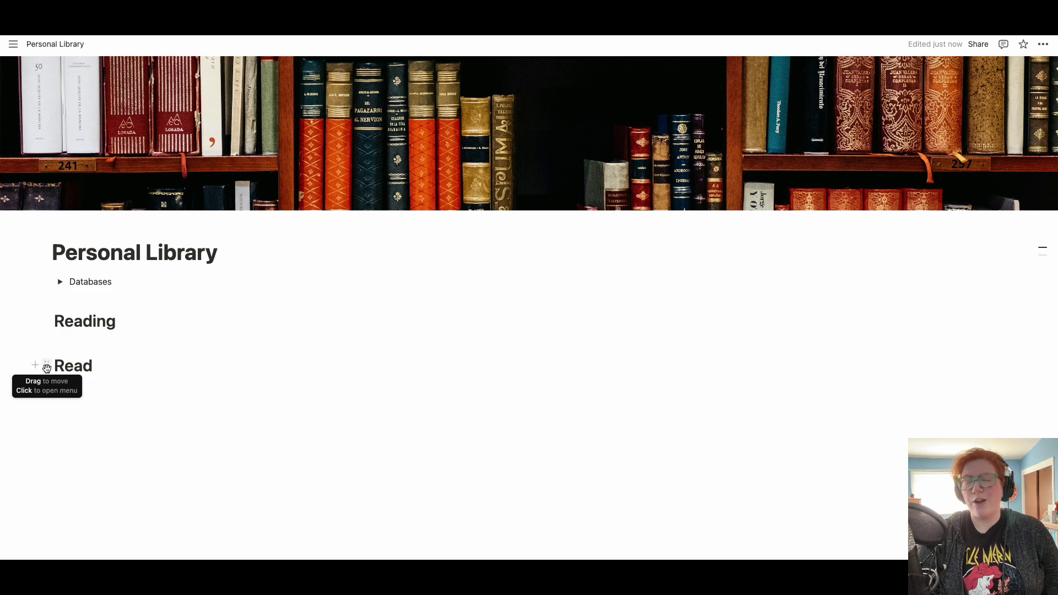
left_click_drag(46, 368, 1012, 327)
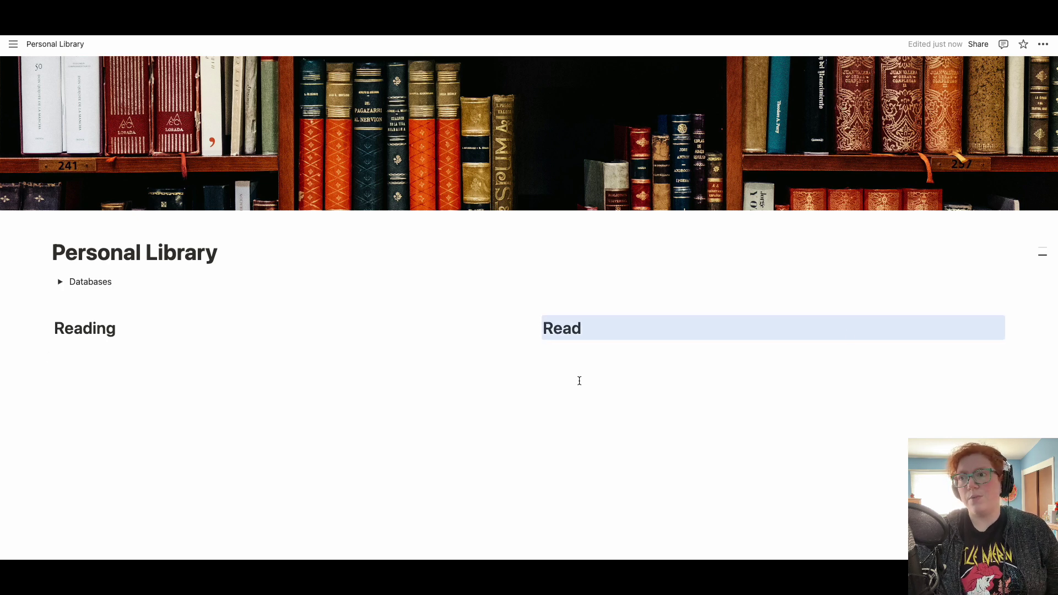
Insert a linked view of The Books database under the Reading heading as a new table view.
left_click(128, 334)
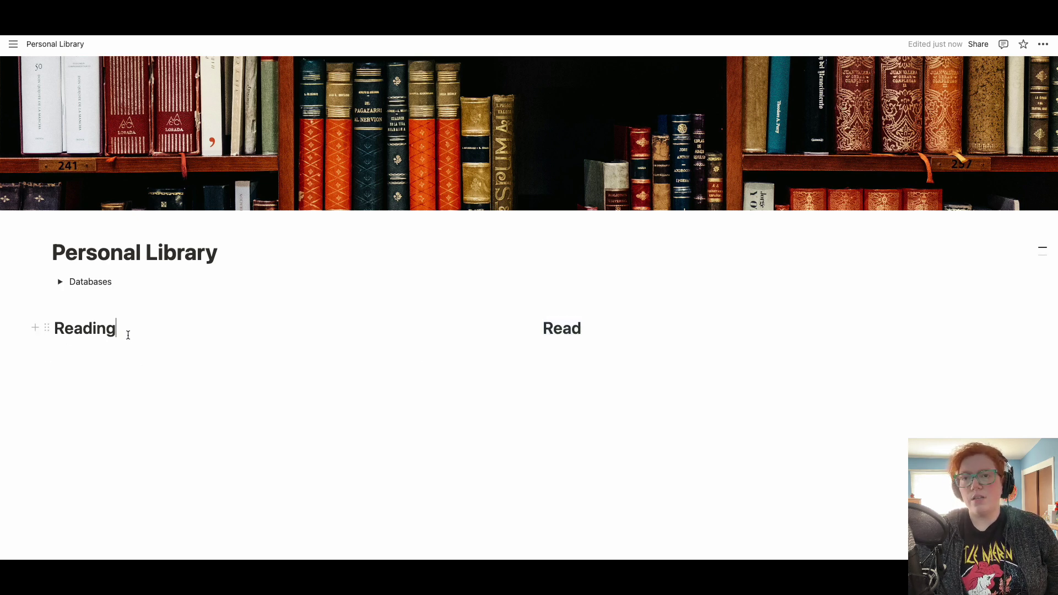
key("Return")
type("/")
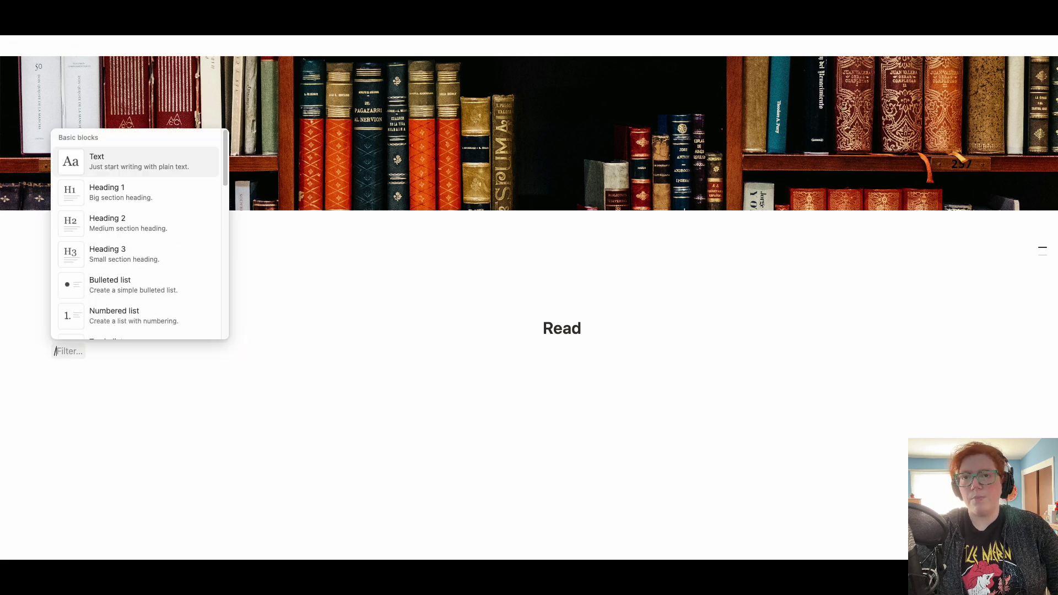
type("linked")
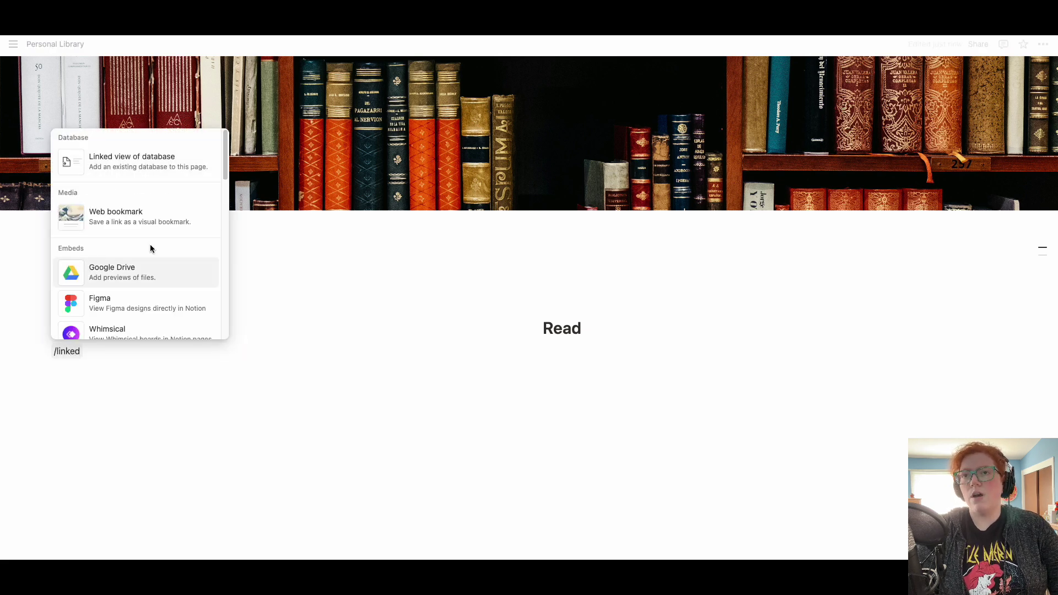
left_click(145, 176)
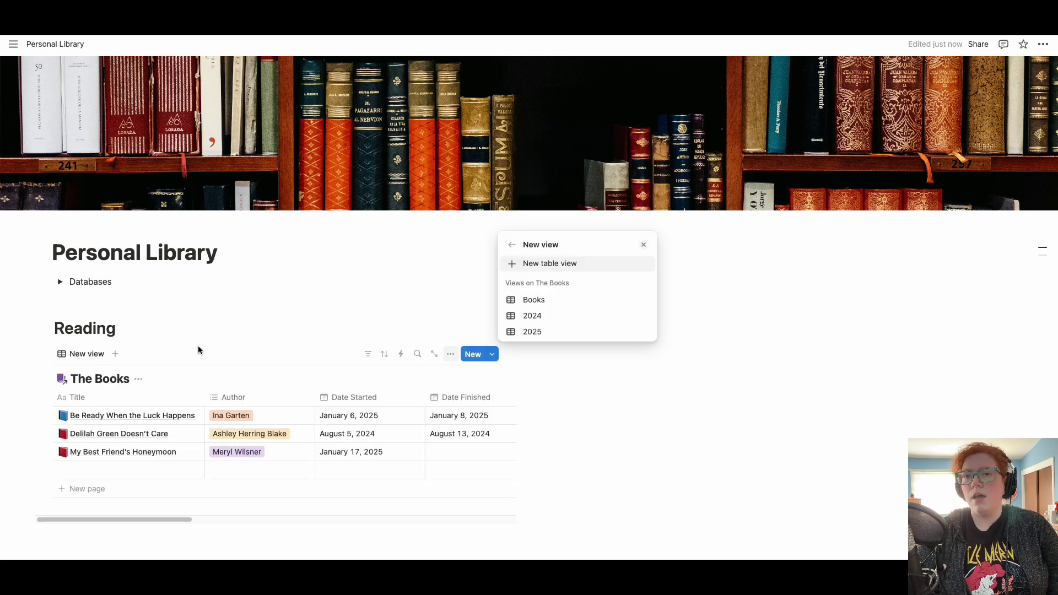
left_click(80, 358)
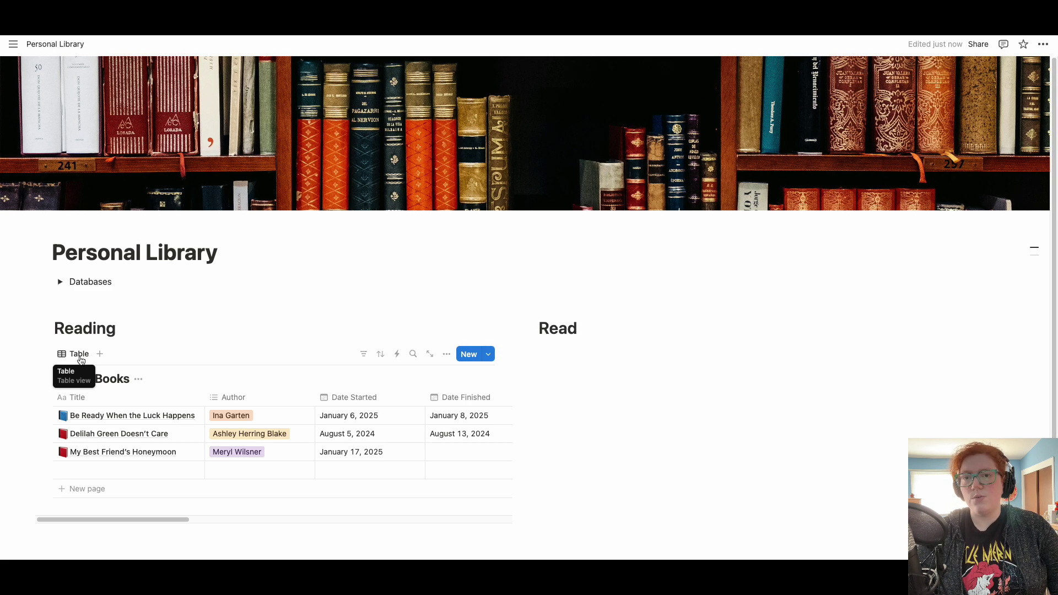
Rename the linked table view under the Reading heading to "Reading".
left_click(80, 358)
left_click(91, 389)
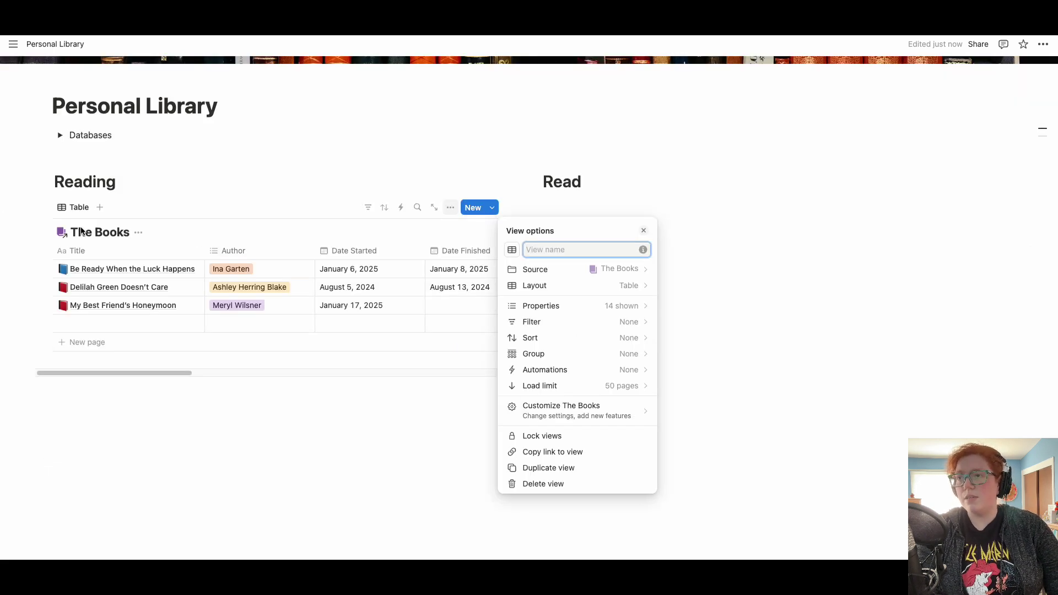
type("Reading")
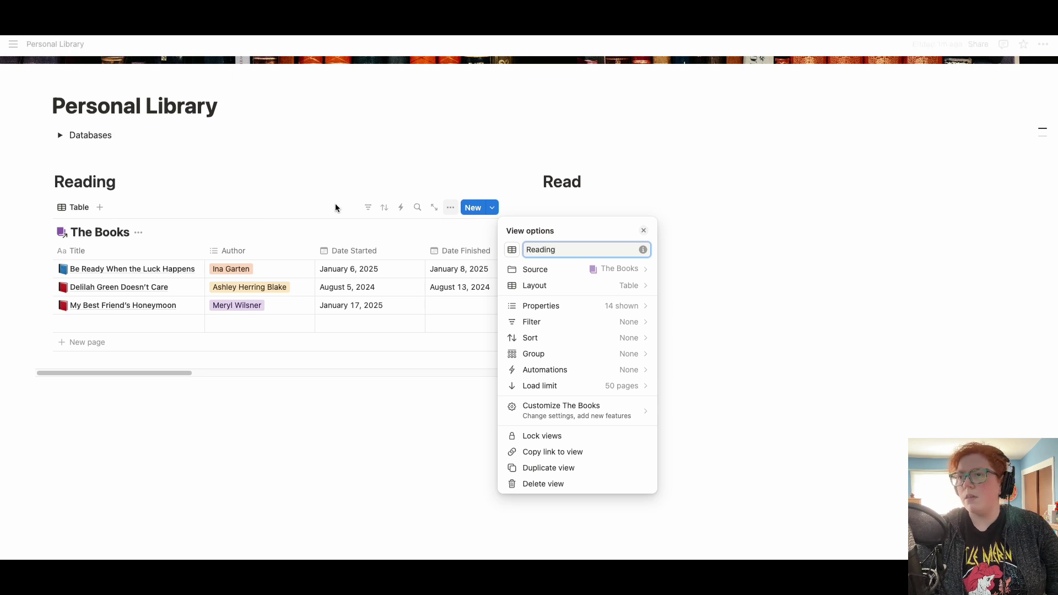
Sort the Reading view by Date Started in ascending order.
left_click(621, 337)
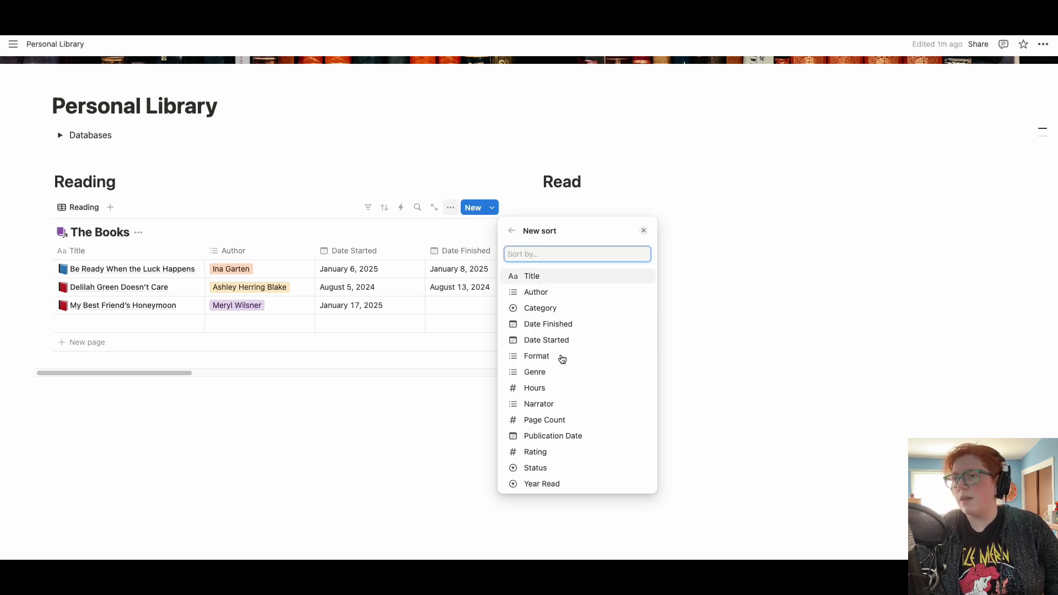
left_click(542, 340)
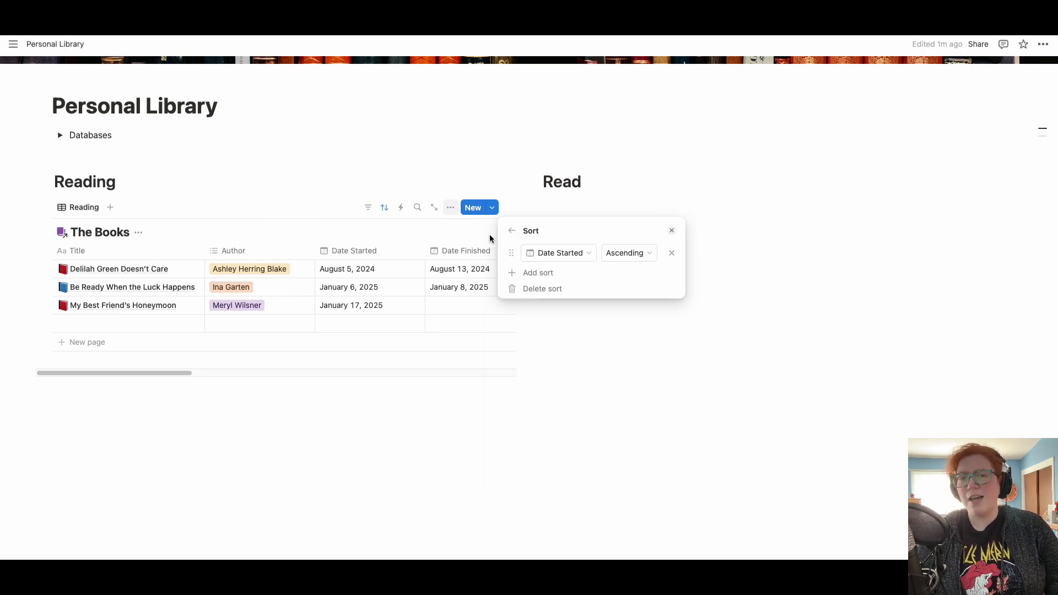
left_click(511, 230)
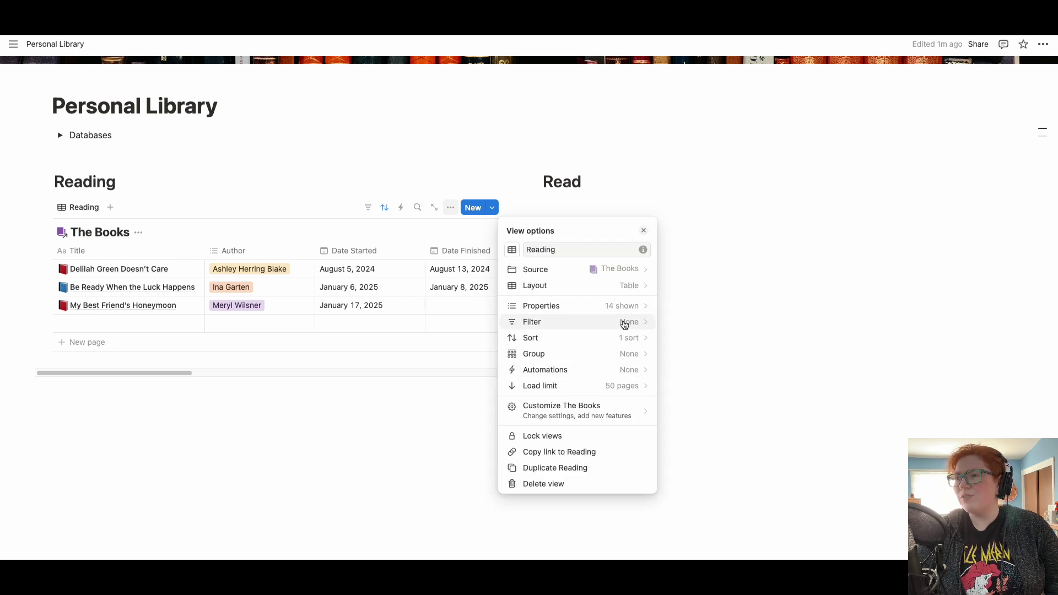
Filter the Reading view so that Status is Reading.
left_click(624, 323)
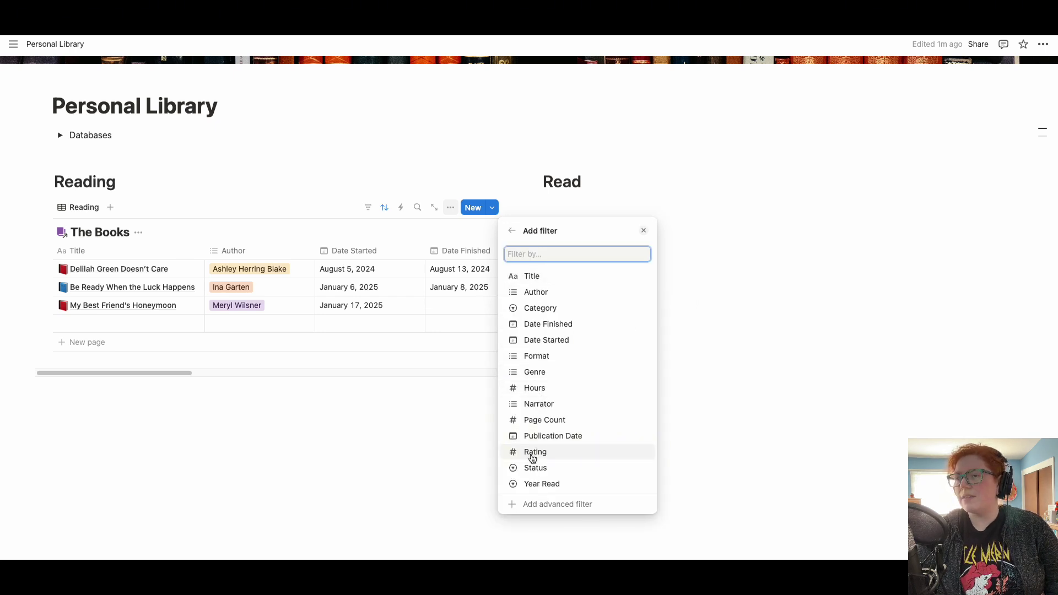
left_click(534, 468)
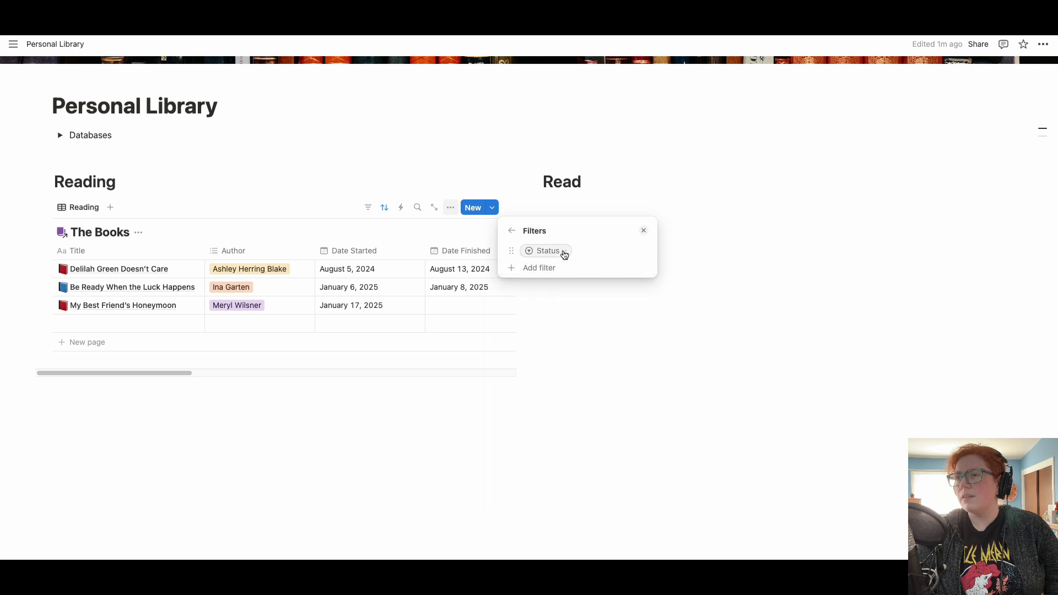
left_click(562, 252)
left_click(485, 340)
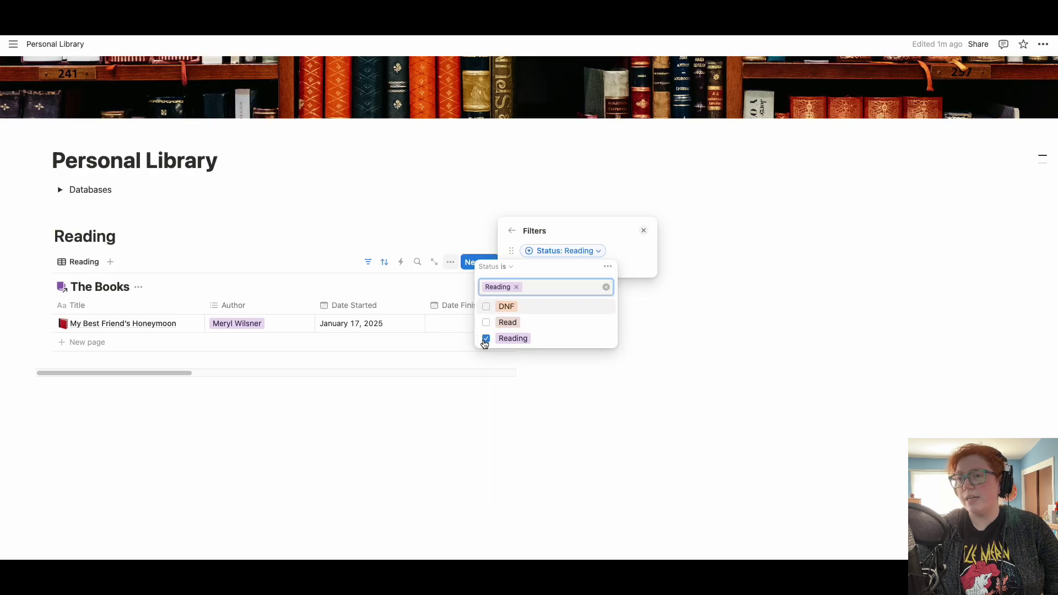
left_click(416, 146)
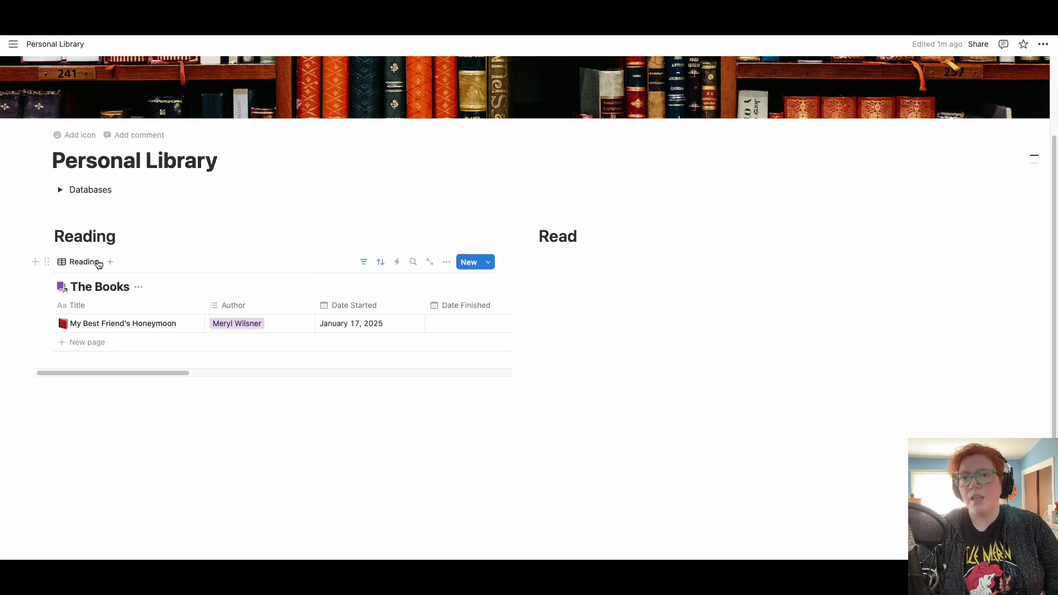
Insert a linked view of The Books database under the Read heading as a new table view.
left_click(601, 235)
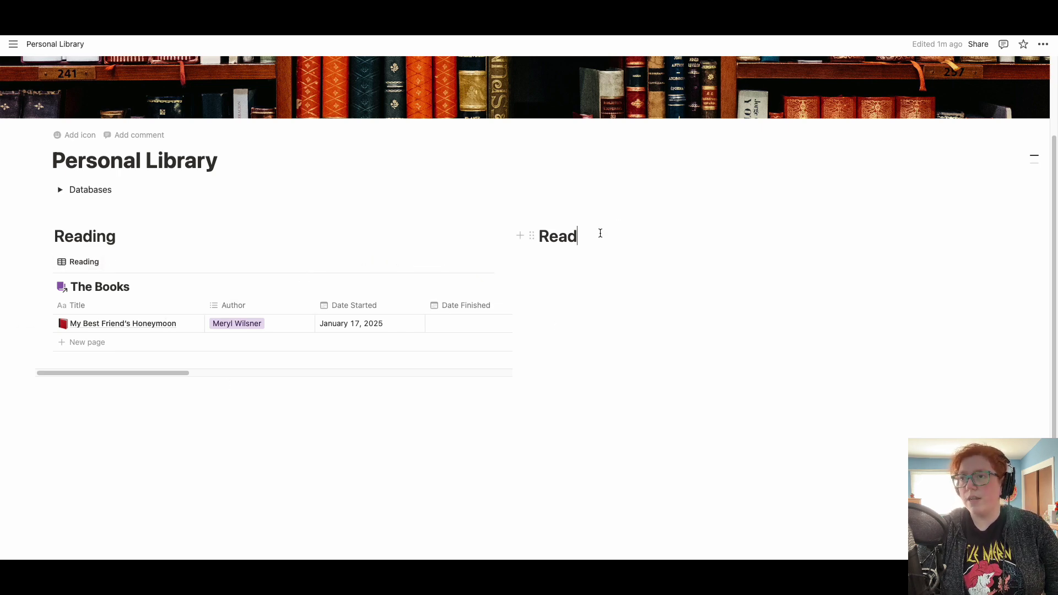
key("Return")
type("/linked")
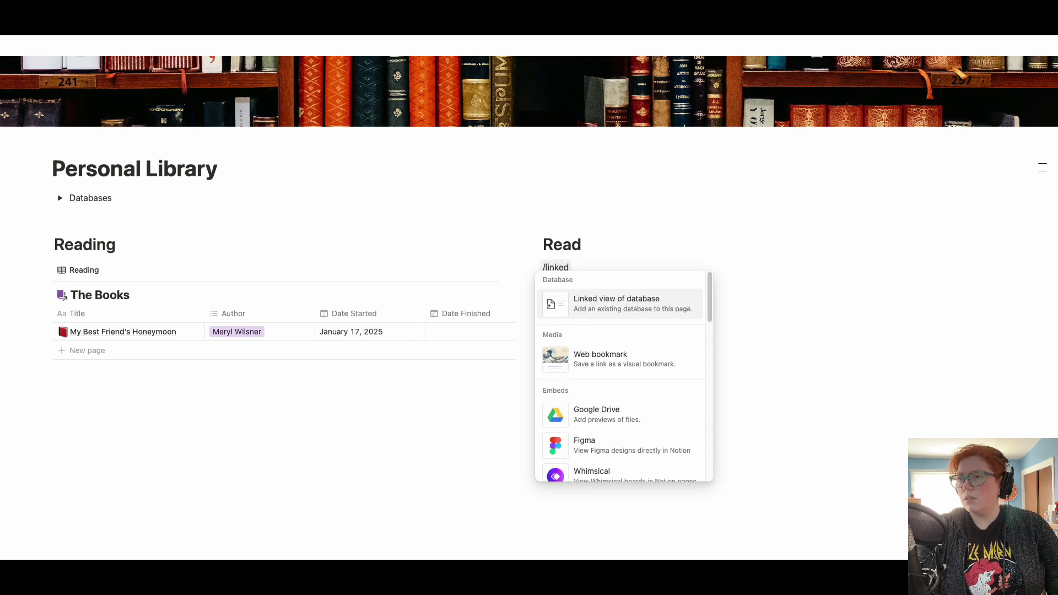
key("Return")
left_click(926, 350)
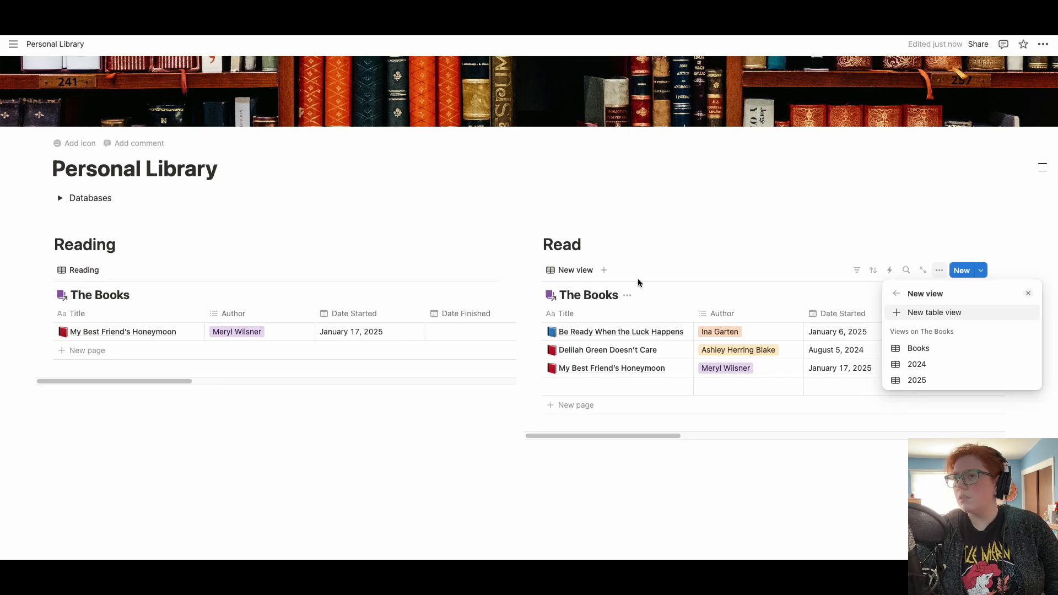
left_click(569, 273)
Rename the linked table view under the Read heading to "Read".
left_click(566, 271)
left_click(579, 307)
type("Read")
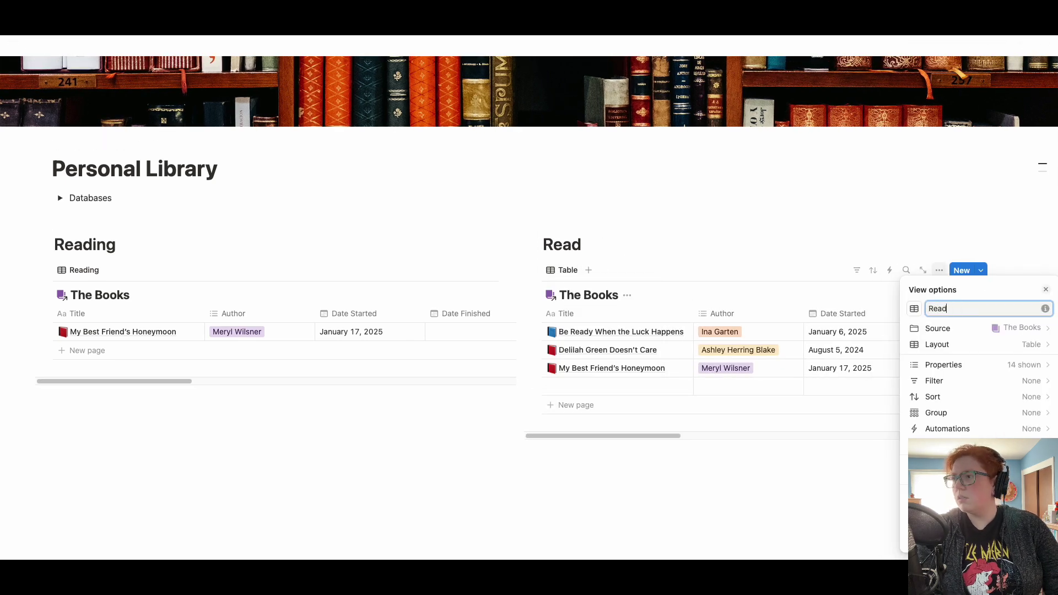
Sort the Read view by Date Started in ascending order.
left_click(1028, 397)
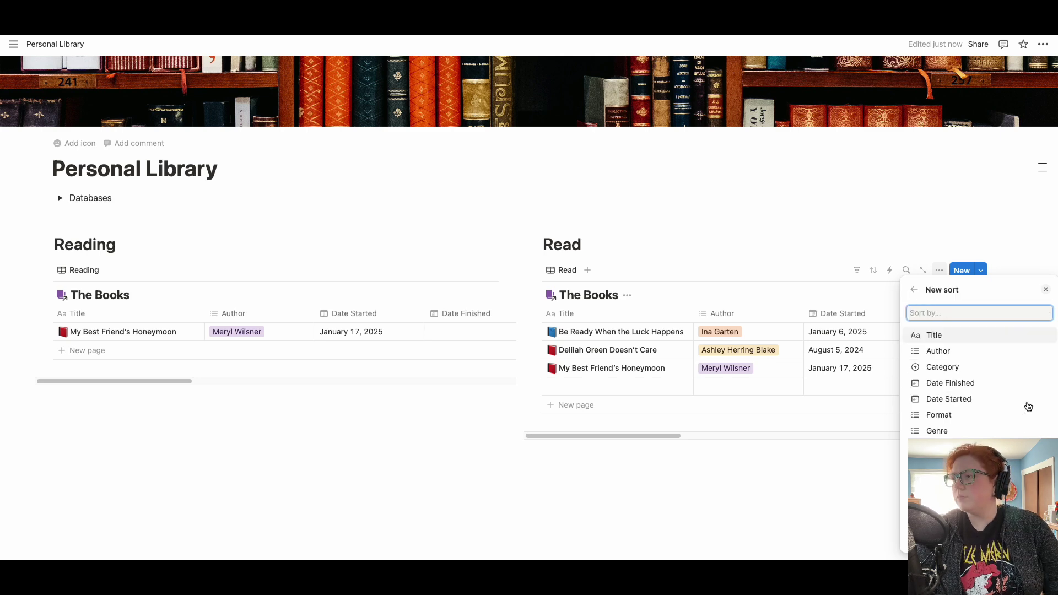
left_click(956, 397)
left_click(914, 289)
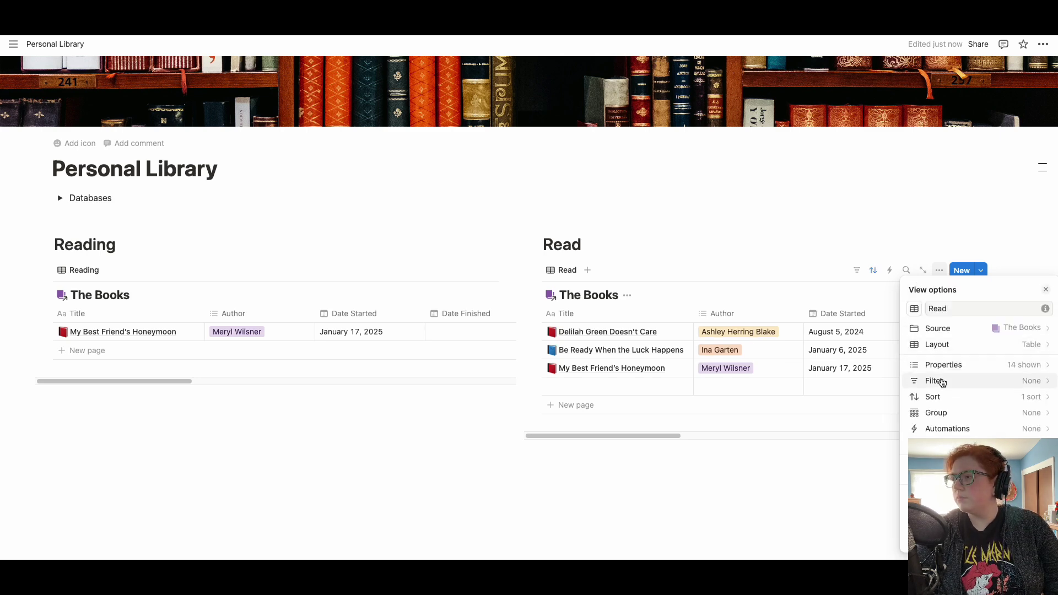
Filter the Read view so that Status is Read.
left_click(936, 417)
left_click(938, 511)
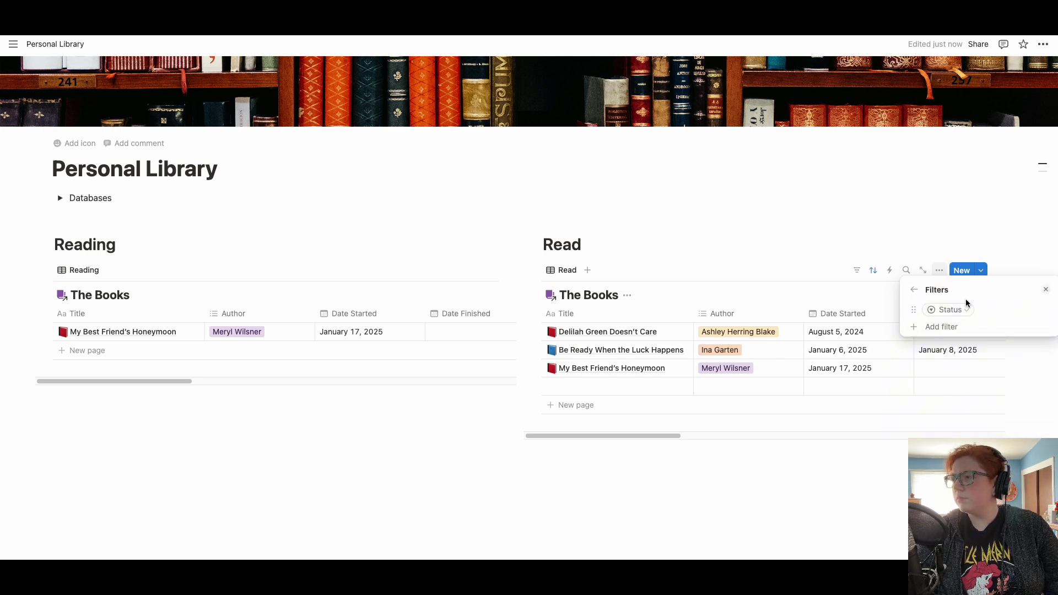
left_click(957, 309)
left_click(889, 382)
left_click(914, 289)
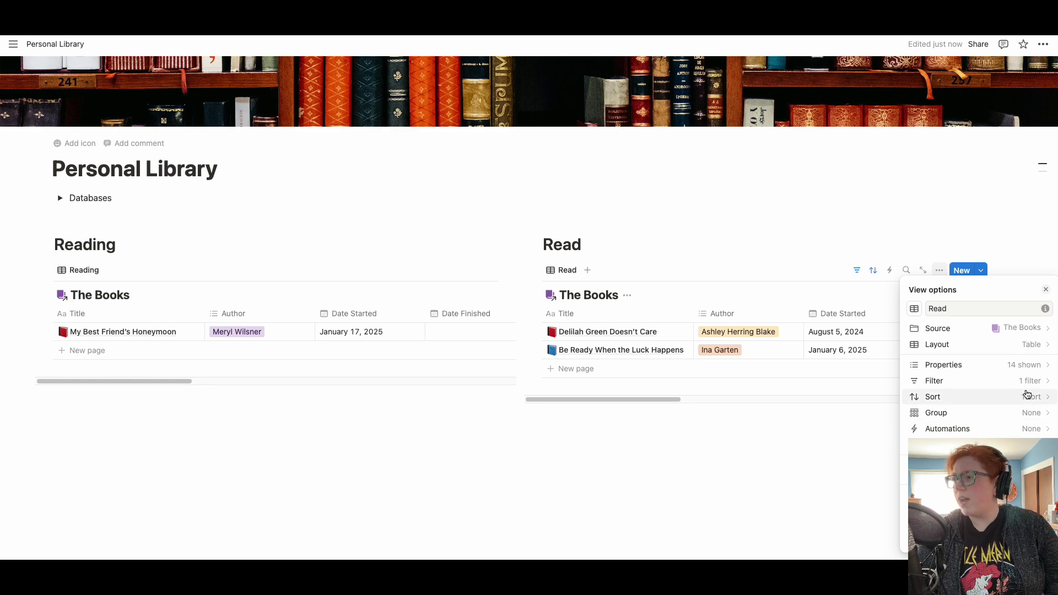
Add a second filter to the Read view so that Year Read is 2025.
left_click(1025, 383)
left_click(923, 327)
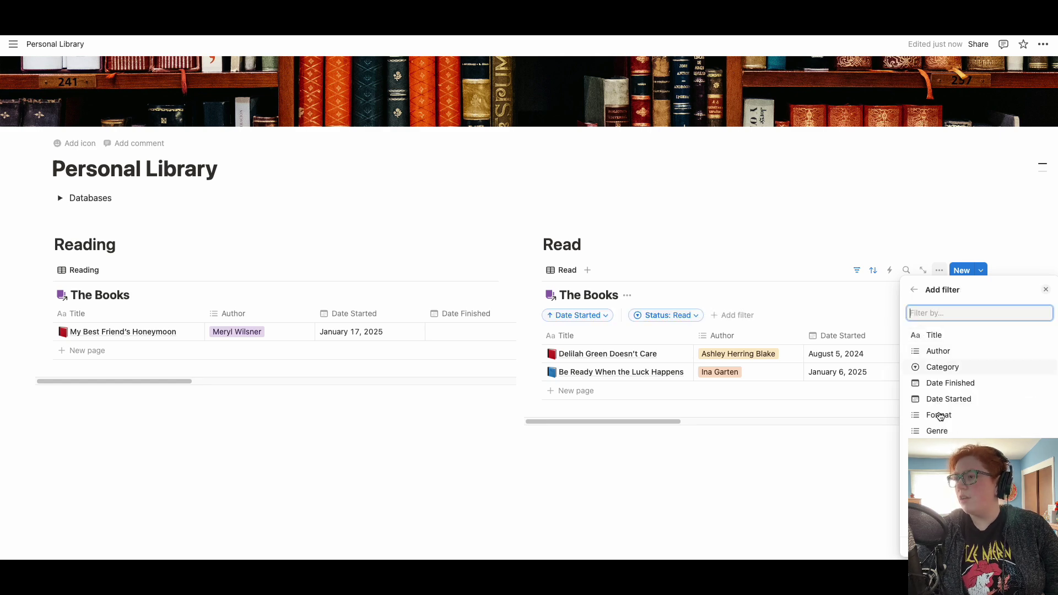
left_click(942, 526)
left_click(975, 328)
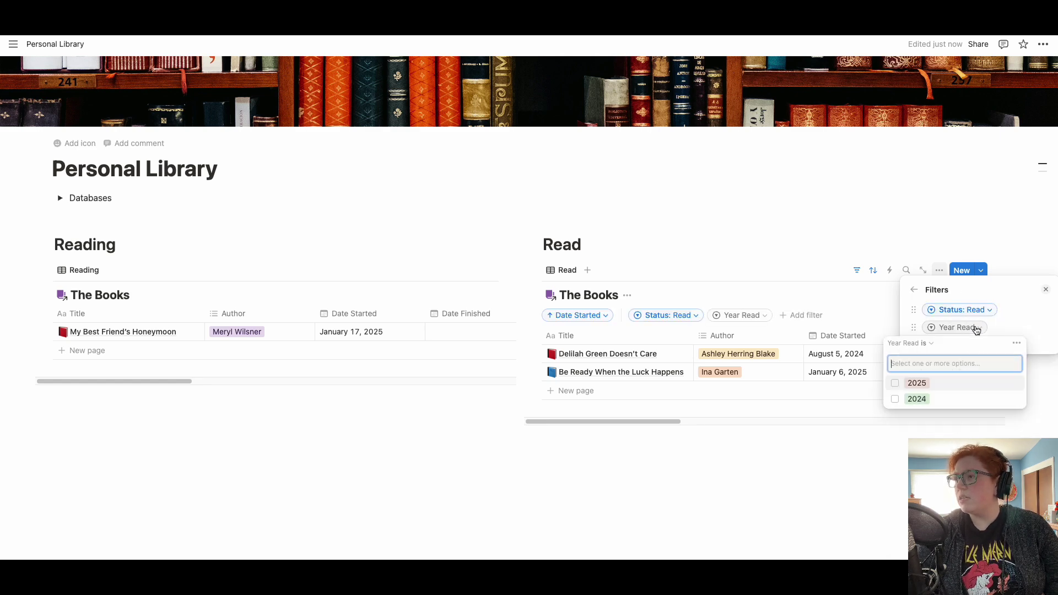
left_click(895, 384)
left_click(860, 229)
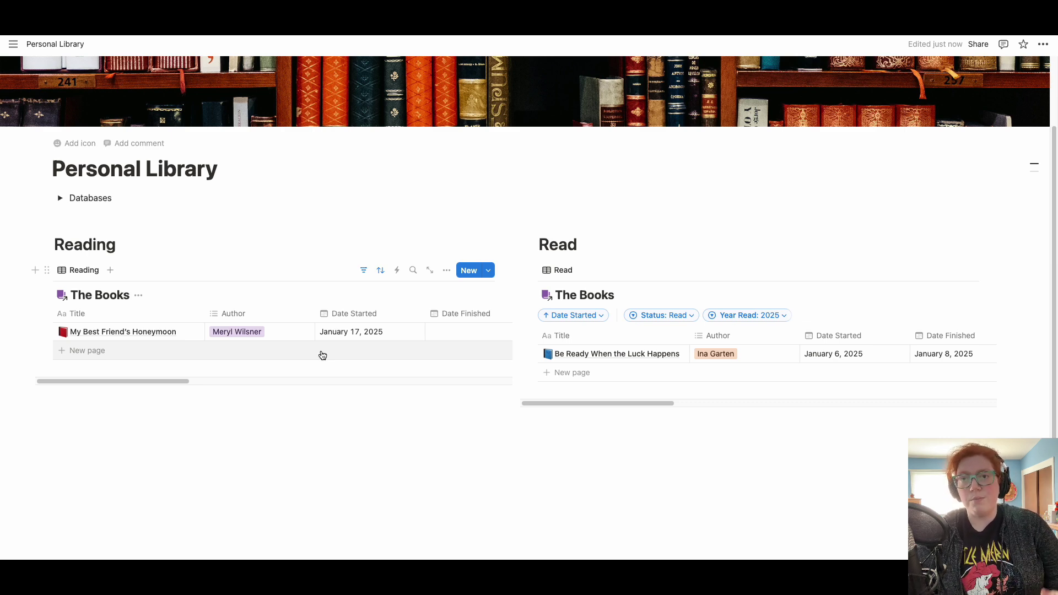
Insert a button block on its own line directly below the Databases toggle.
left_click(124, 203)
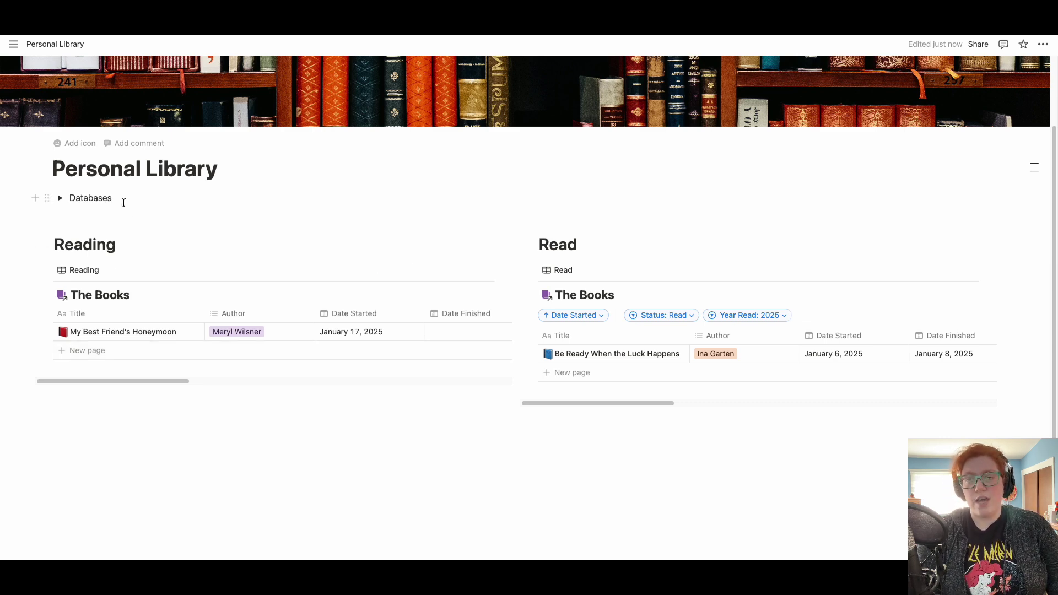
key("Return")
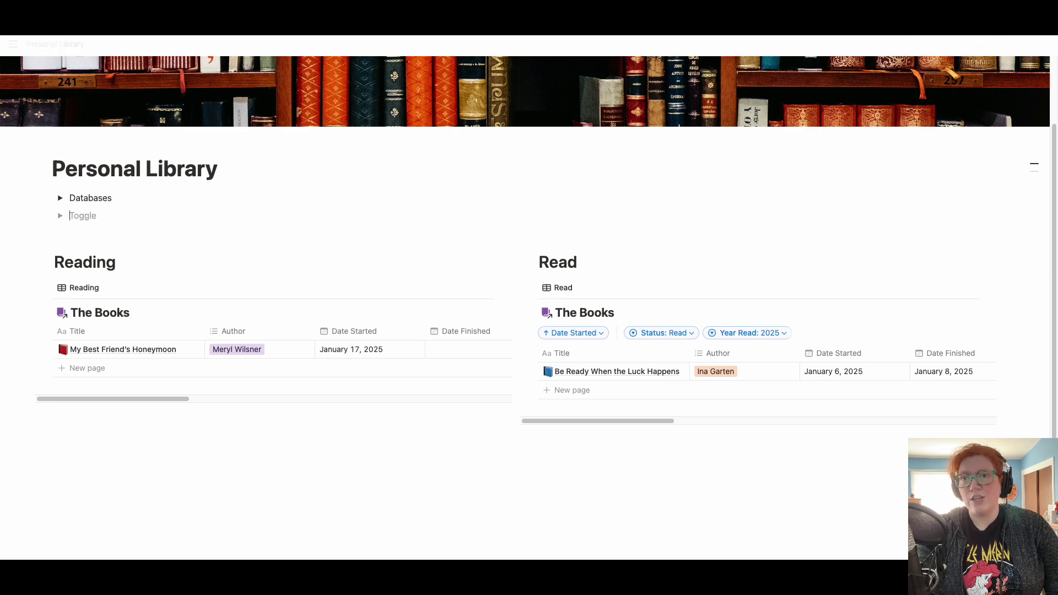
key("BackSpace")
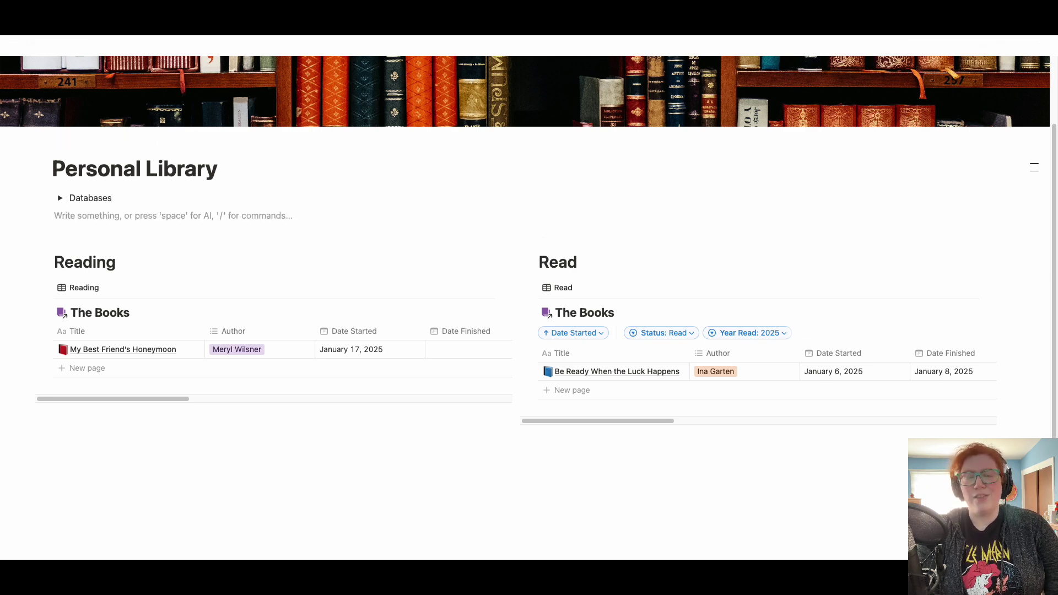
type("/")
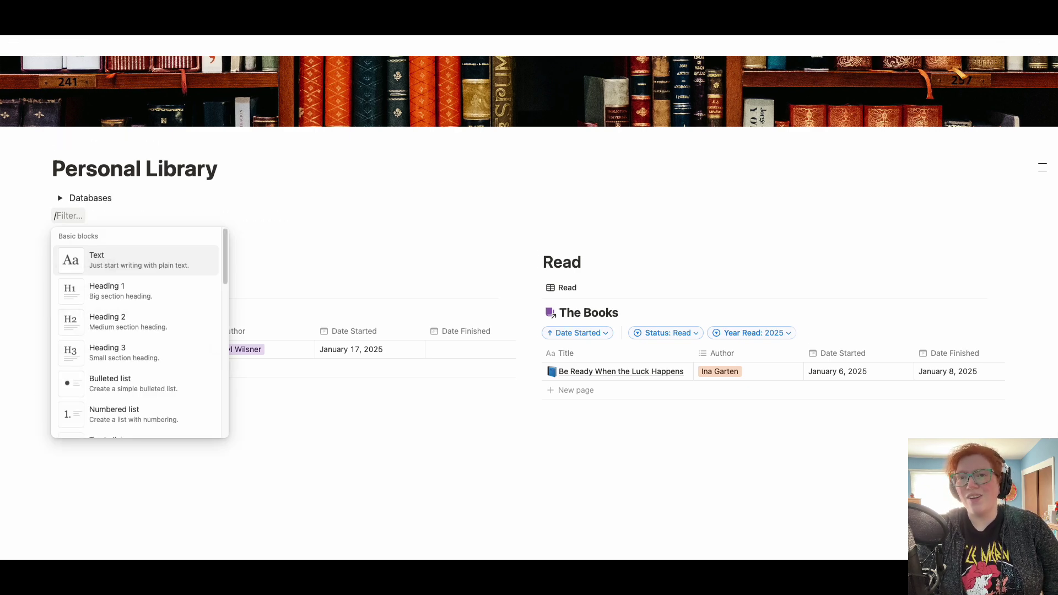
type("bu")
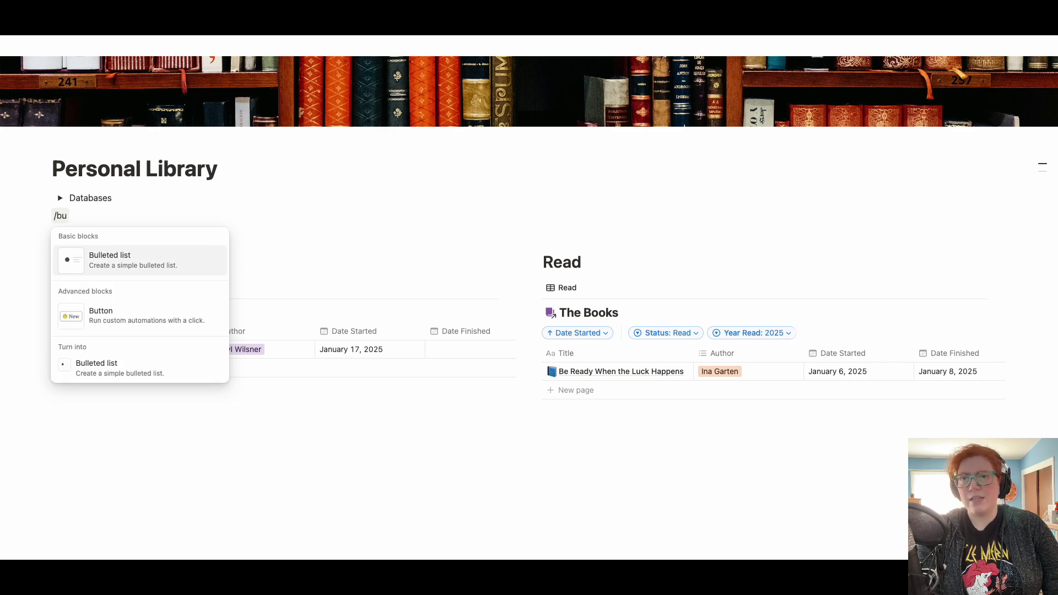
left_click(154, 308)
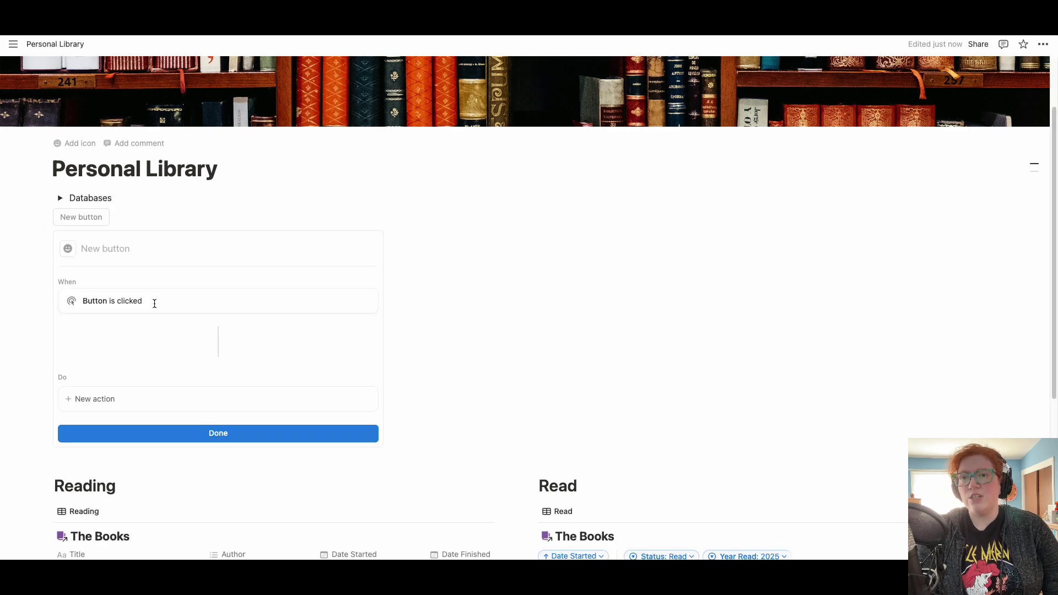
Name the button "New Fiction Book" and give it a red book icon.
scroll(175, 364, "down", 3)
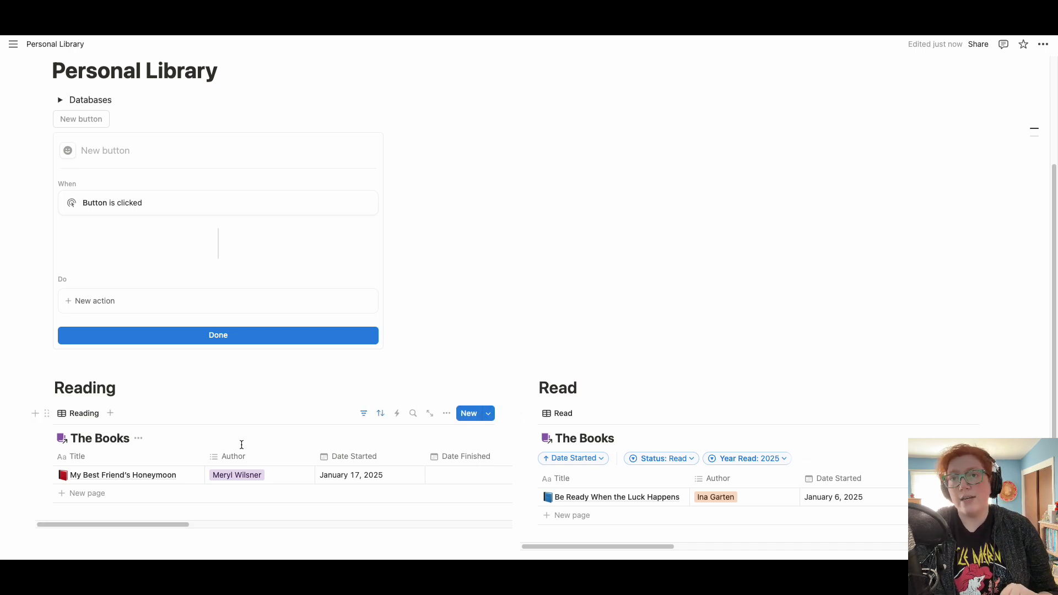
left_click(106, 150)
type("Ne")
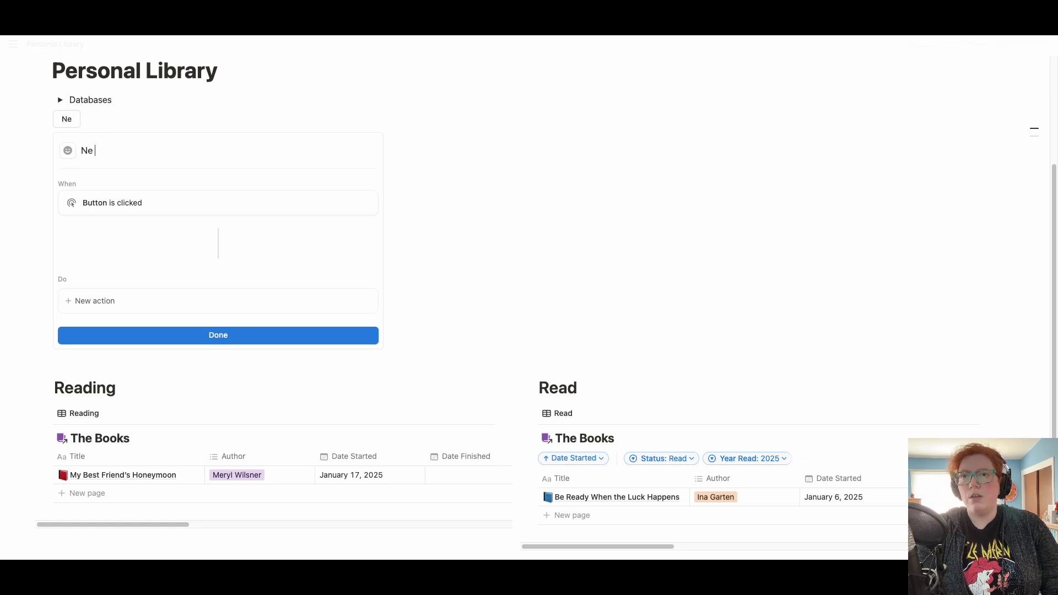
type("w Fiction Book")
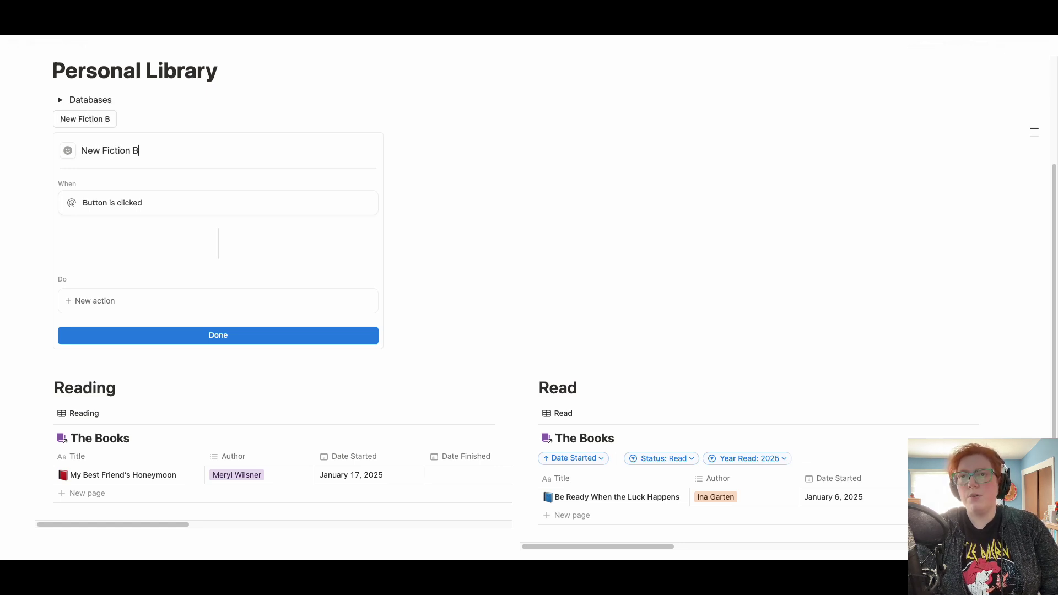
left_click(67, 150)
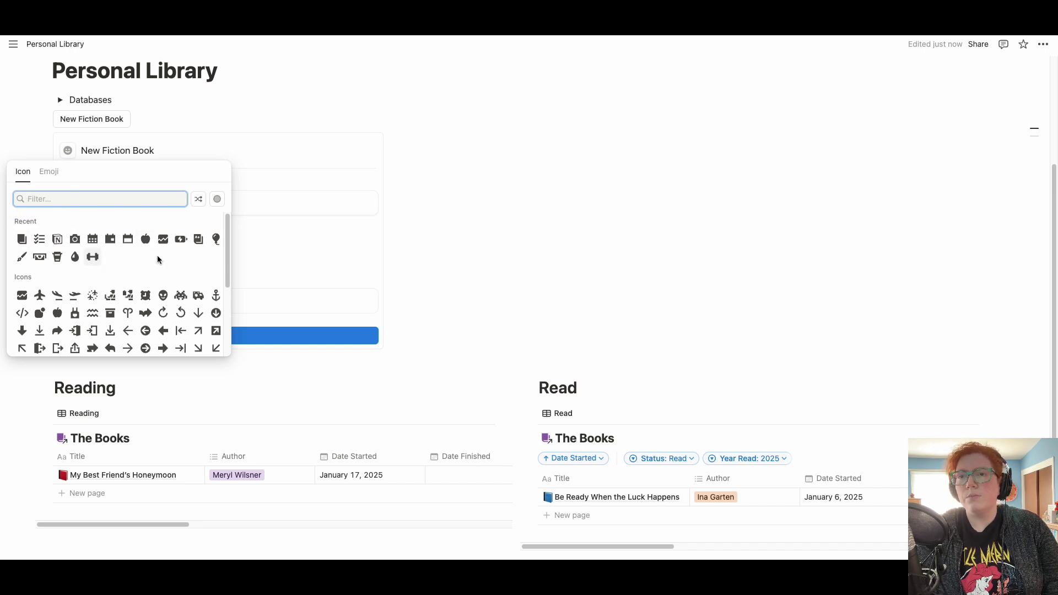
left_click(198, 239)
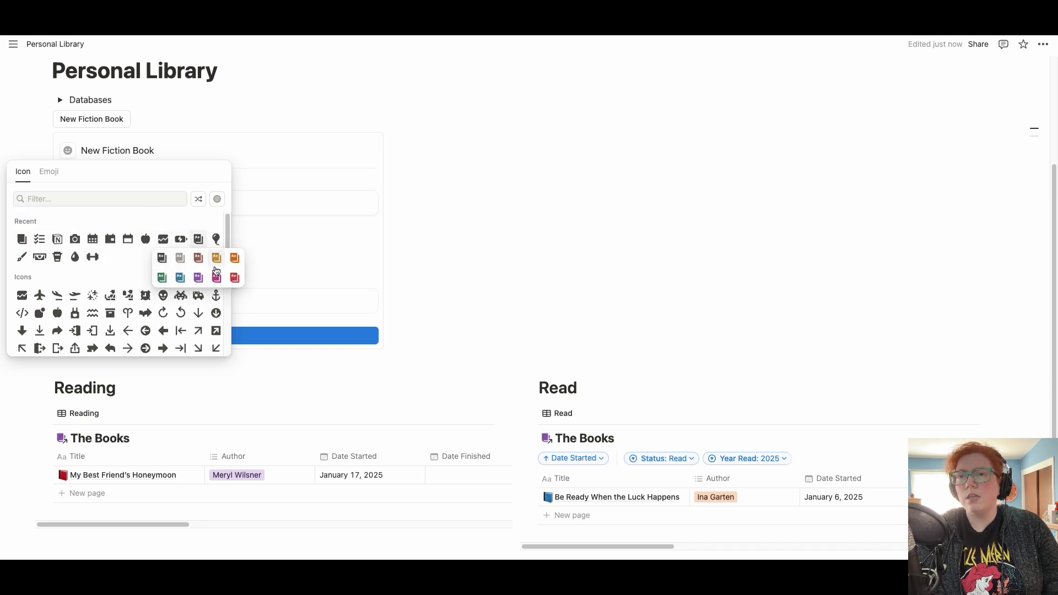
left_click(230, 278)
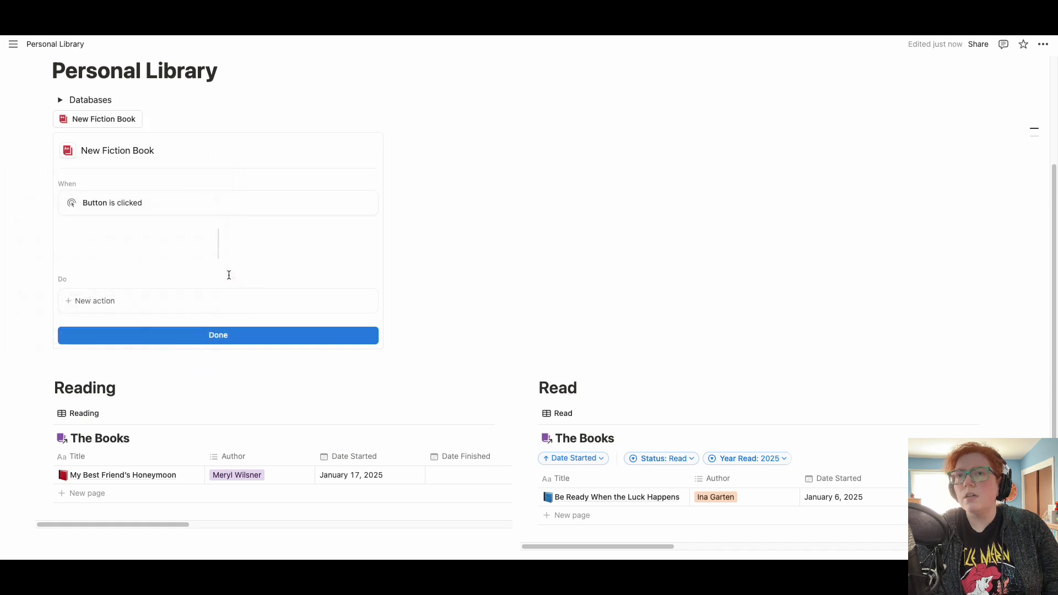
Make the button add a page to The Books using the New Fiction Book template, and finish the button setup.
left_click(81, 300)
left_click(78, 367)
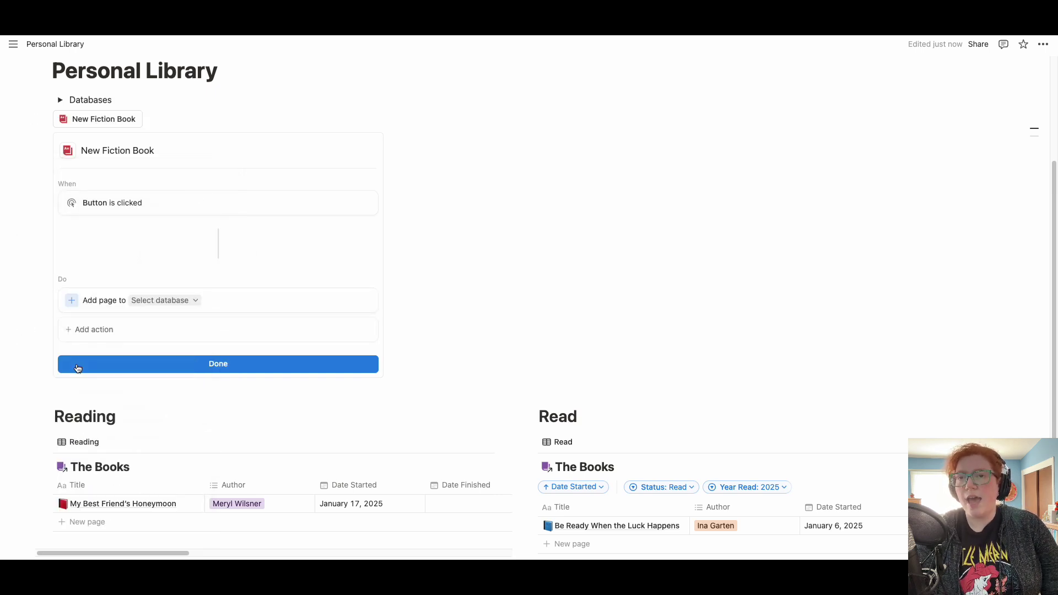
left_click(196, 302)
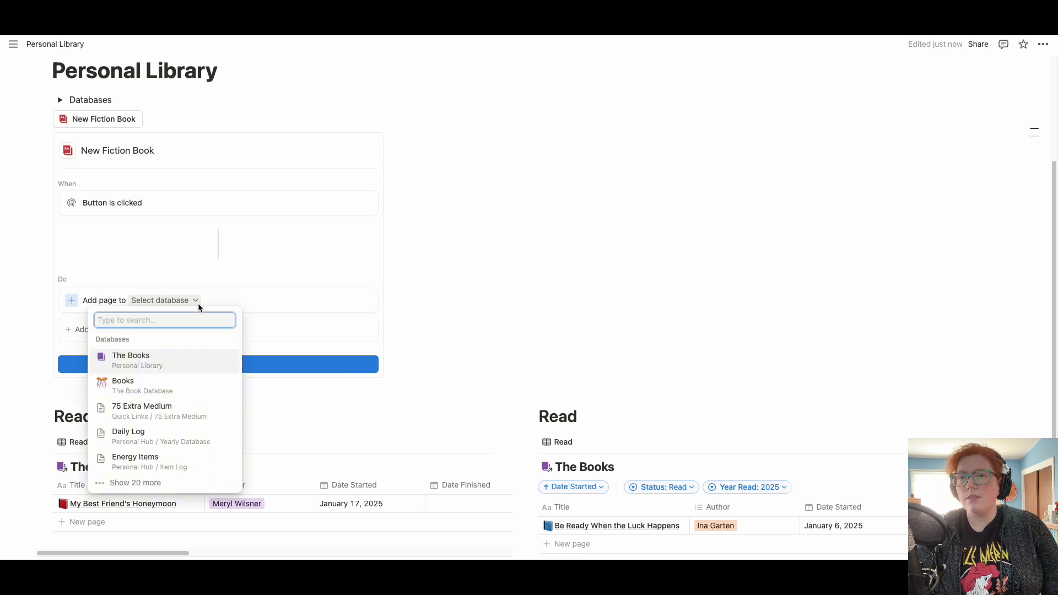
left_click(162, 359)
left_click(224, 300)
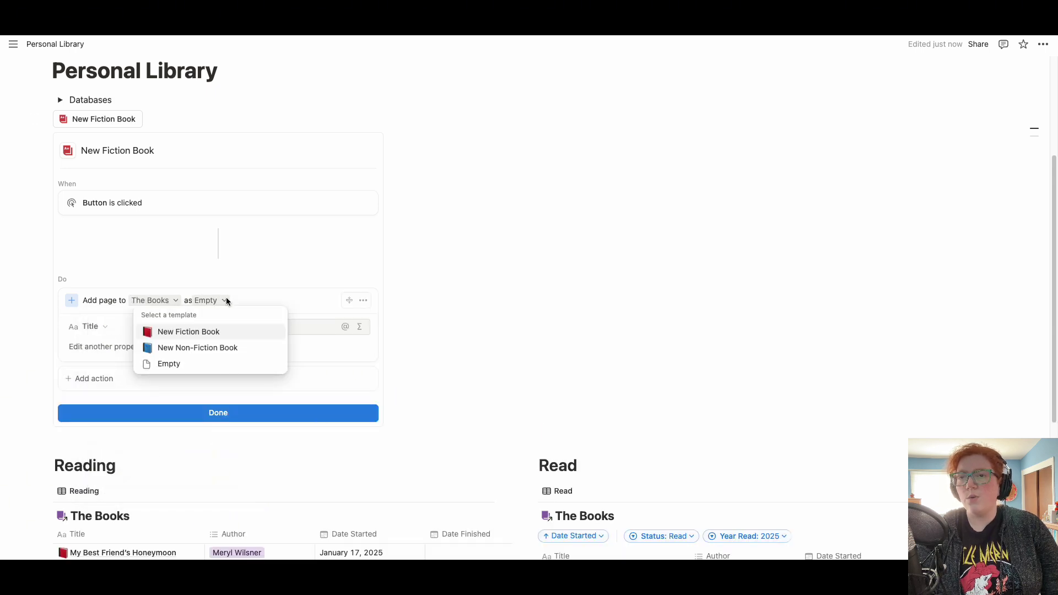
left_click(189, 333)
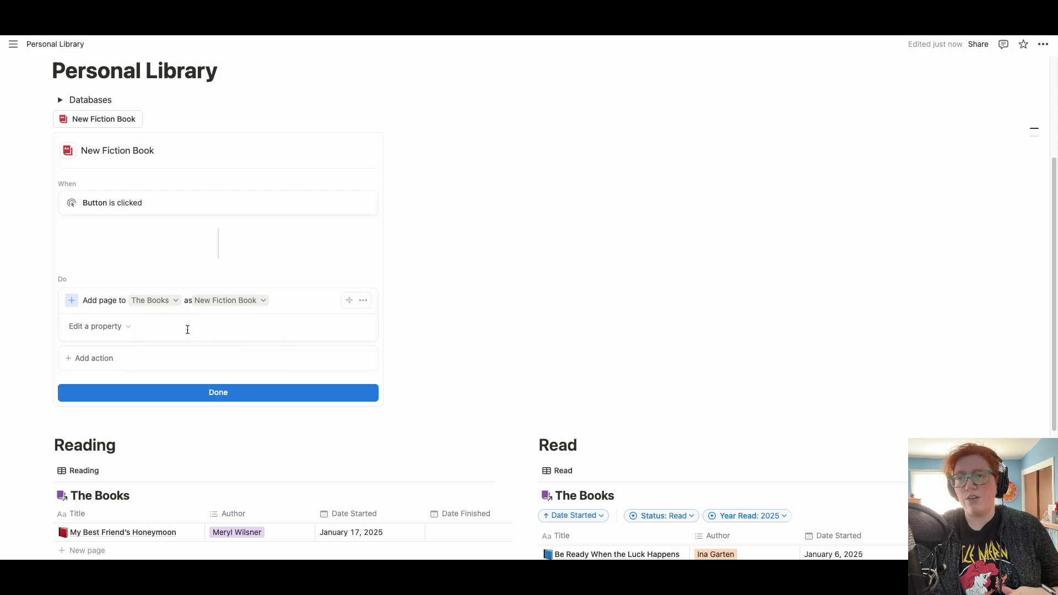
left_click(191, 393)
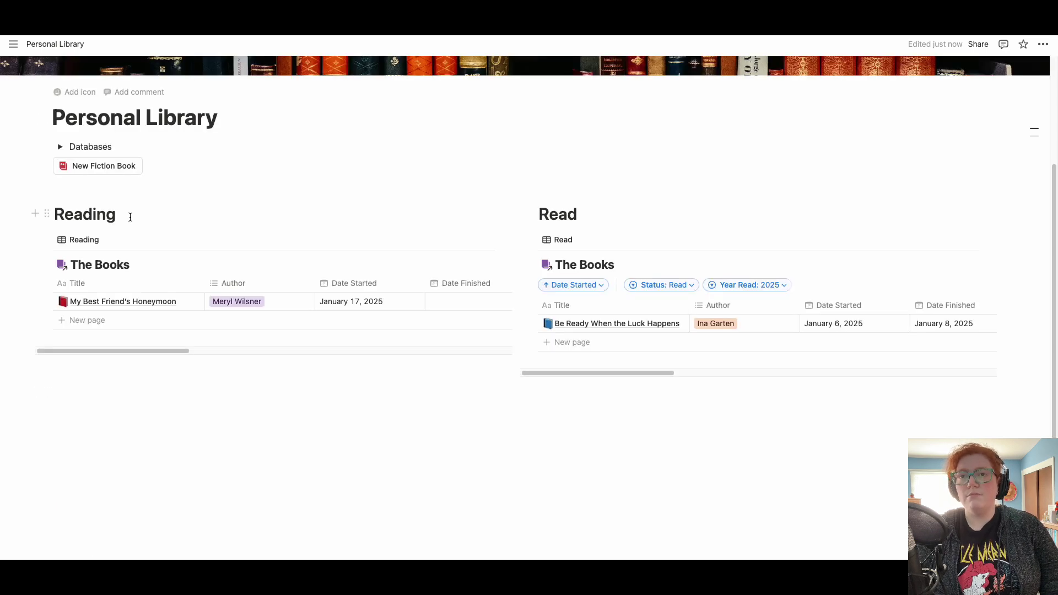
Test the New Fiction Book button by creating an entry, open that entry to check its properties, and close it.
left_click(121, 172)
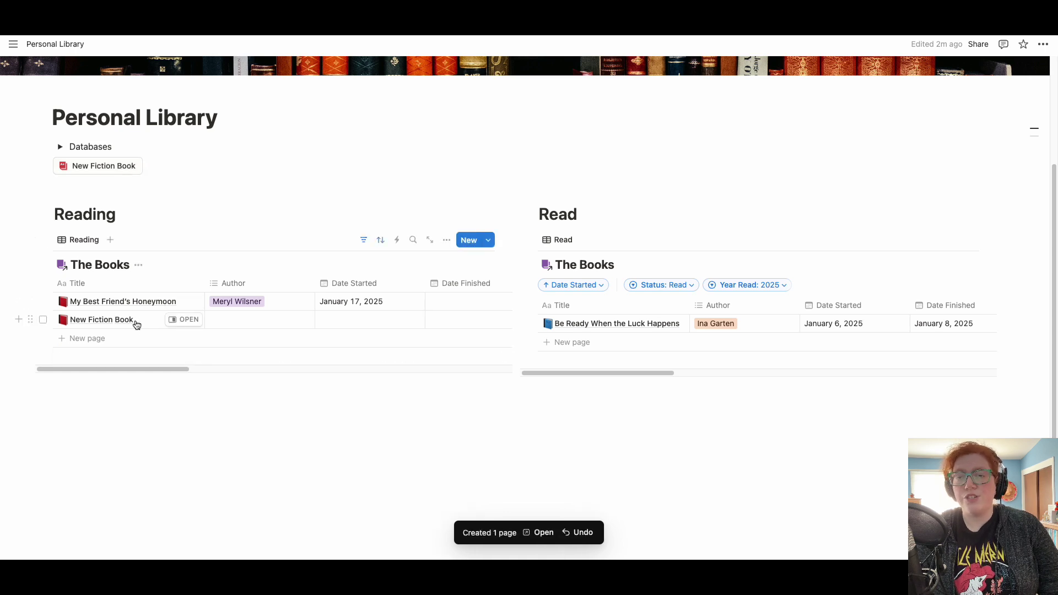
left_click(173, 320)
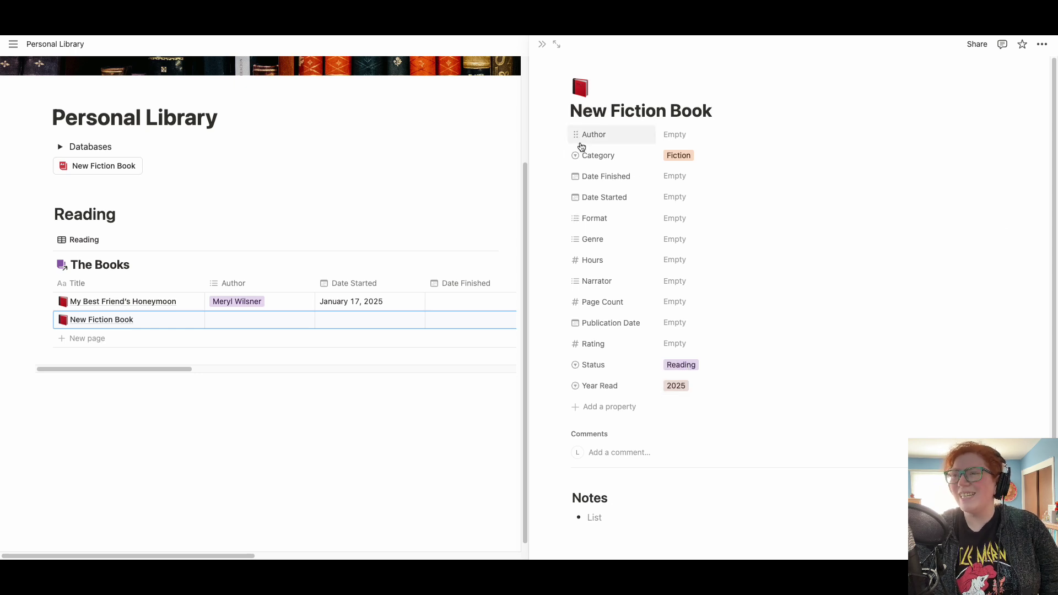
left_click(253, 159)
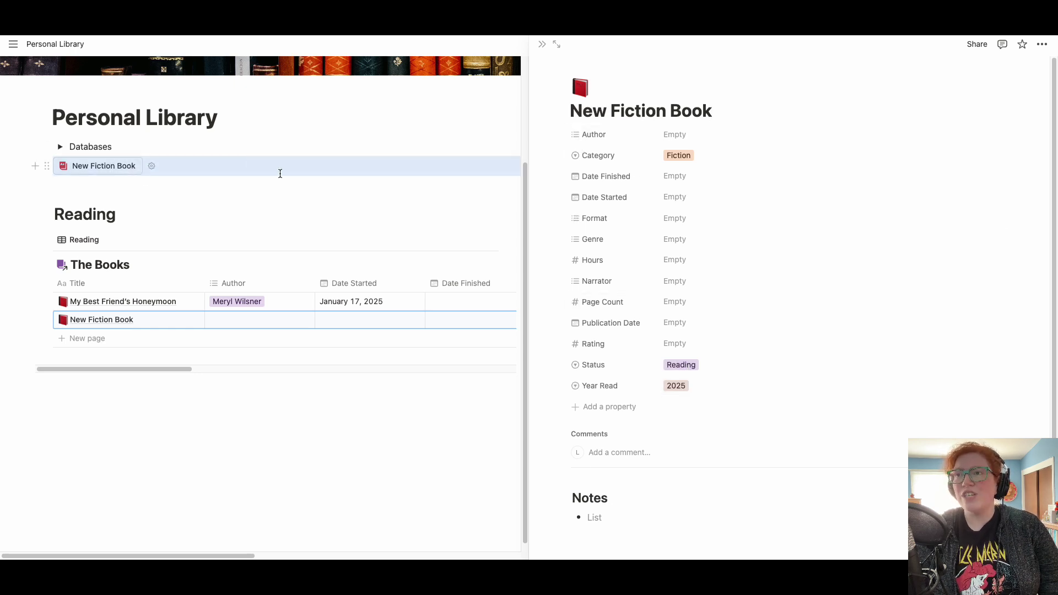
left_click(542, 45)
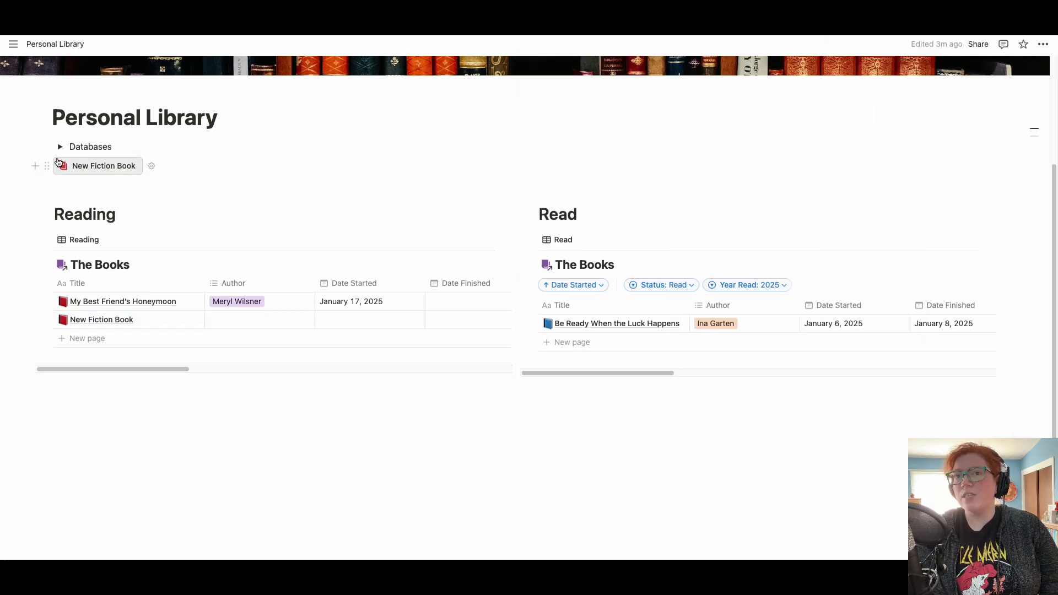
Duplicate the New Fiction Book button and rename the copy "New Non-Fiction Book".
left_click(47, 167)
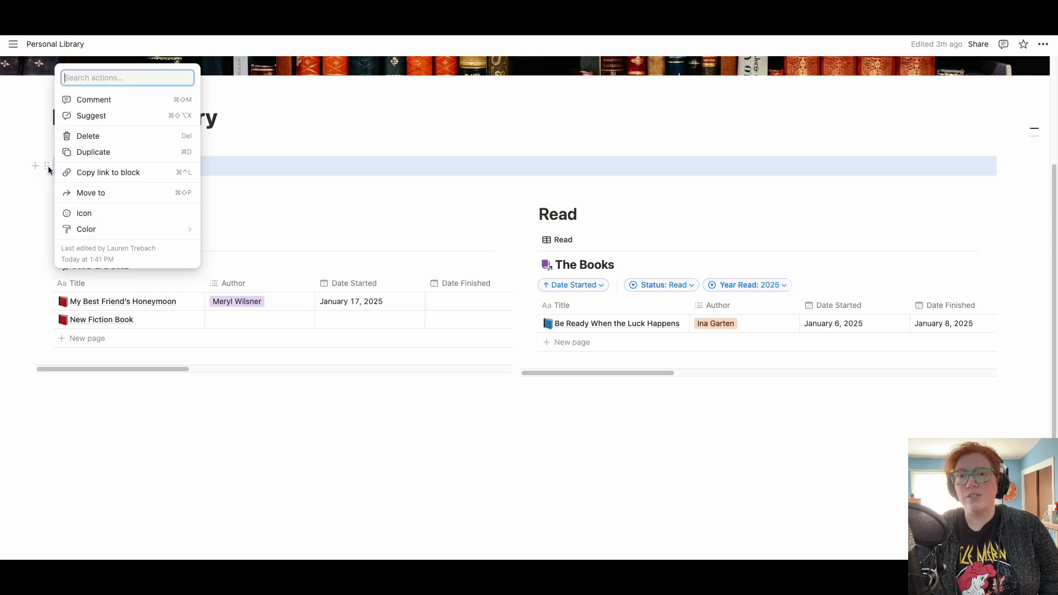
left_click(90, 152)
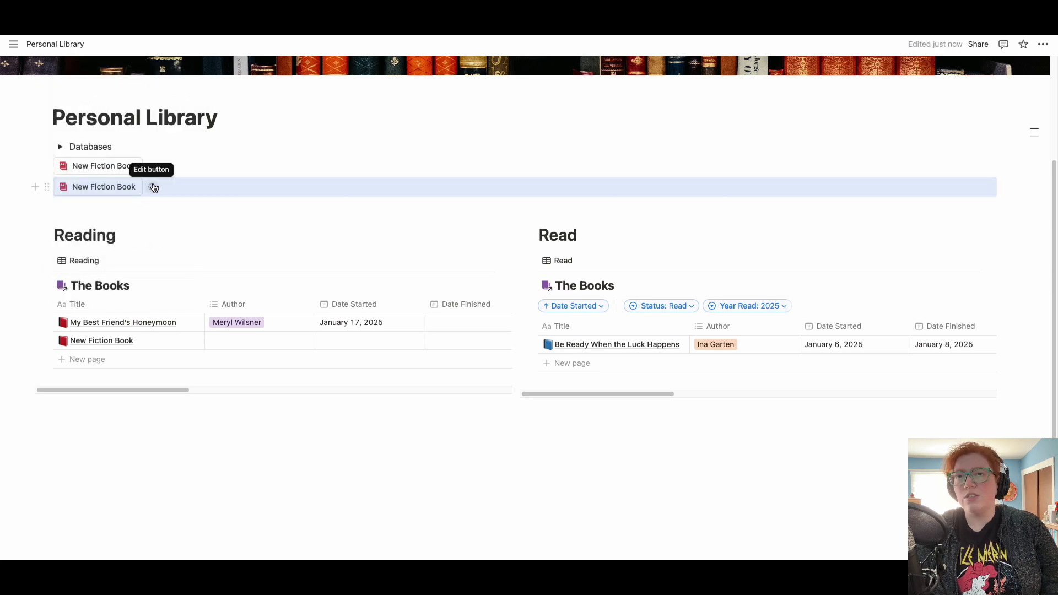
left_click(154, 188)
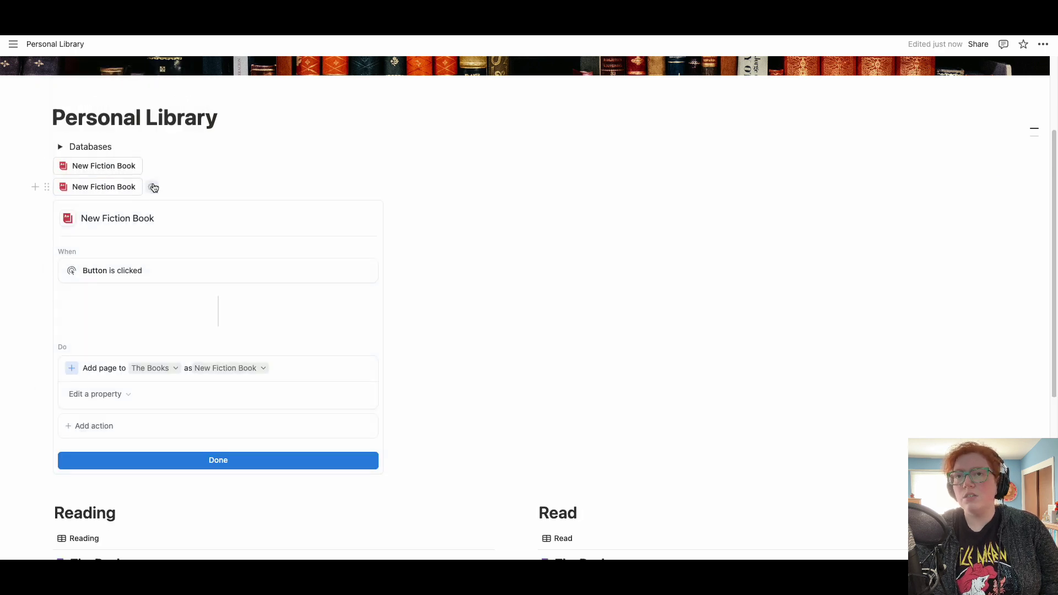
left_click(102, 219)
type("Non-")
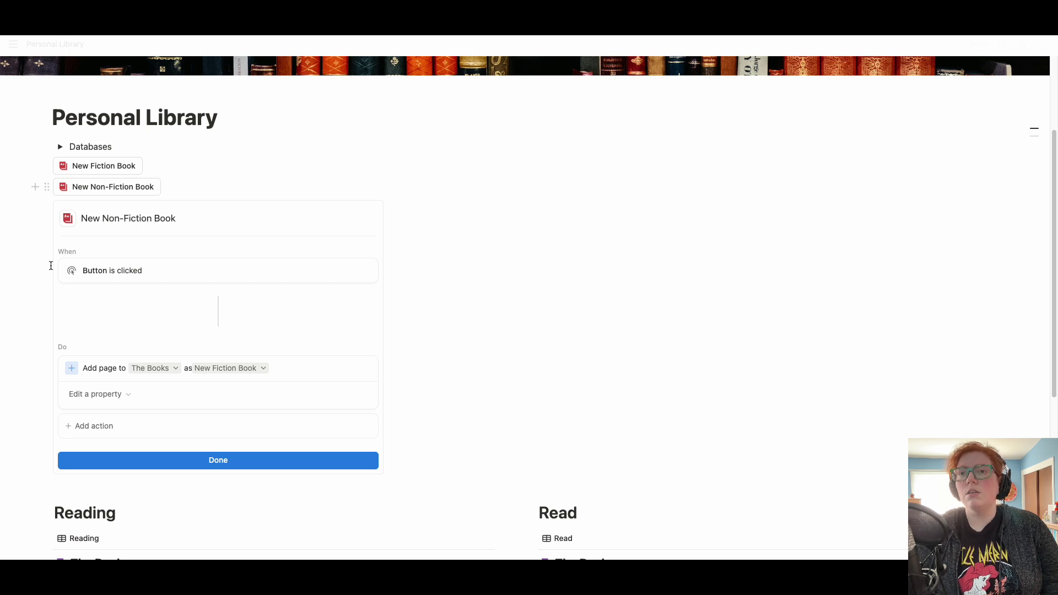
Give the New Non-Fiction Book button a blue book icon, switch its template to New Non-Fiction Book, and finish the setup.
left_click(68, 218)
mouse_move(24, 307)
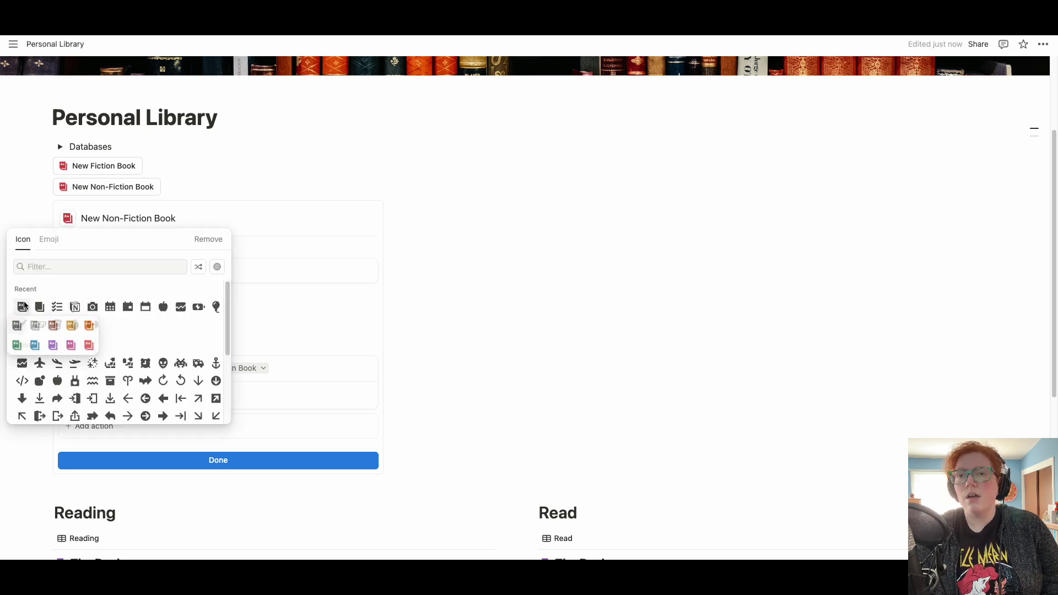
left_click(35, 345)
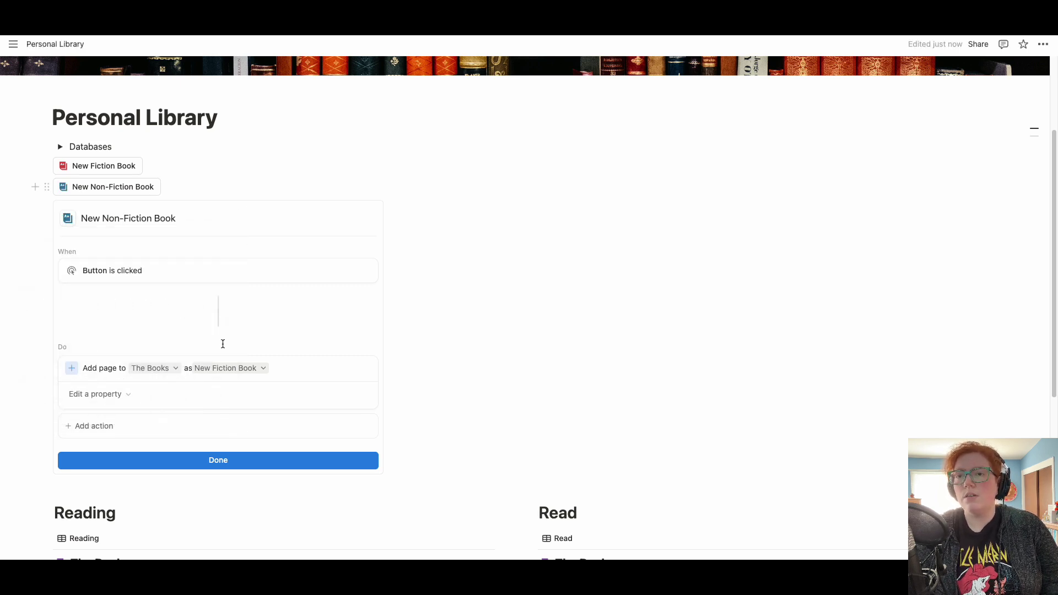
left_click(262, 373)
left_click(253, 416)
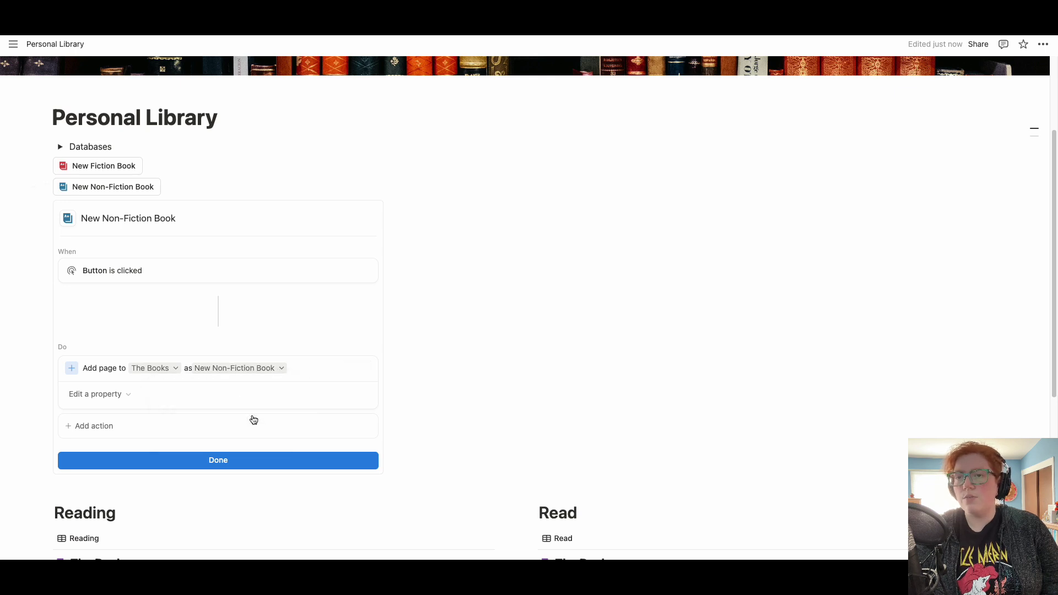
left_click(249, 460)
Test the New Non-Fiction Book button, and delete the blank row and both test entries from The Books database.
left_click(123, 193)
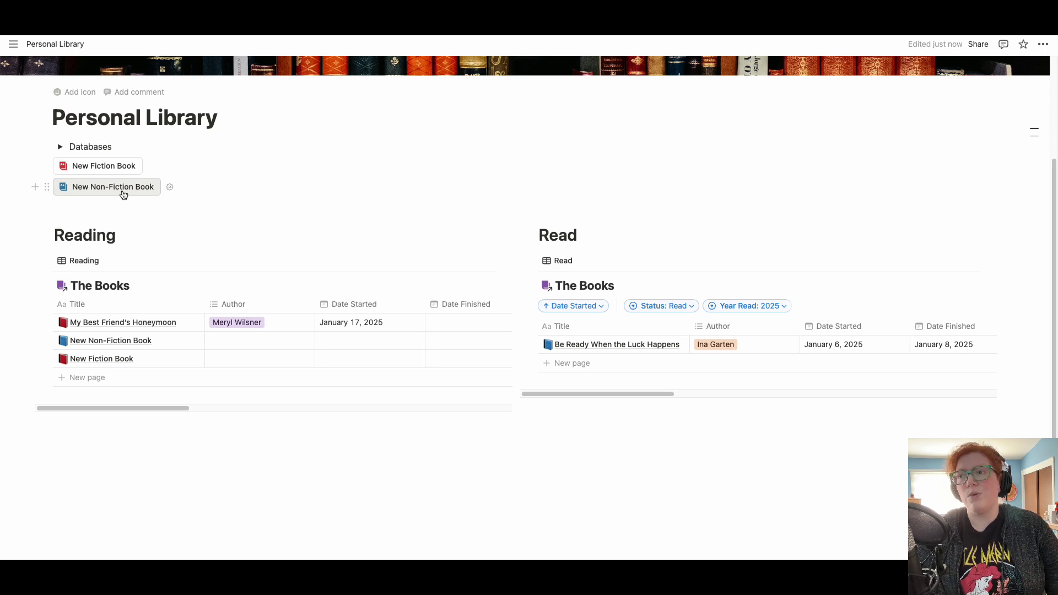
left_click(60, 147)
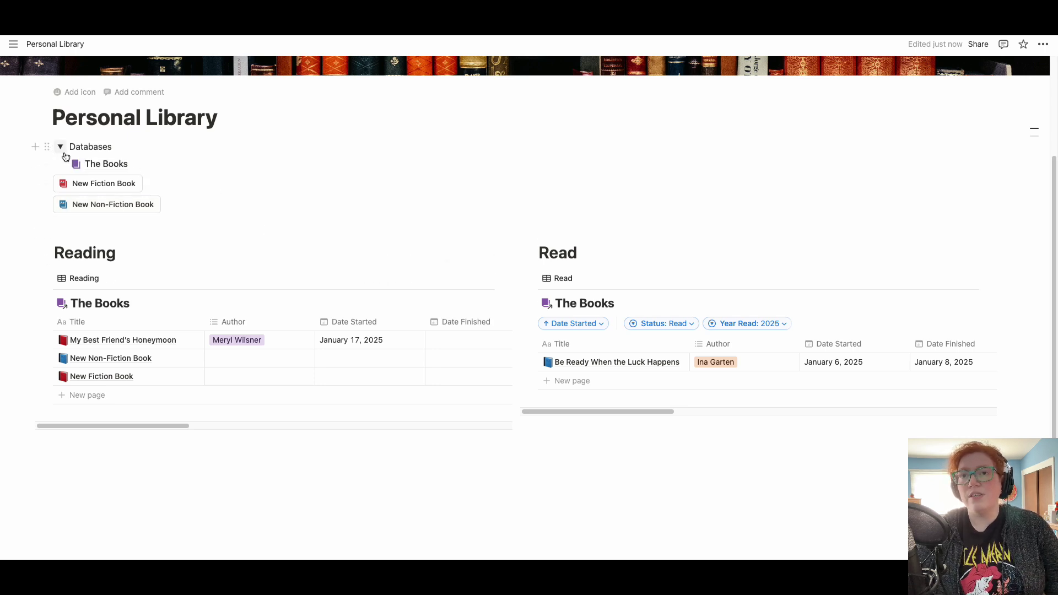
left_click(104, 165)
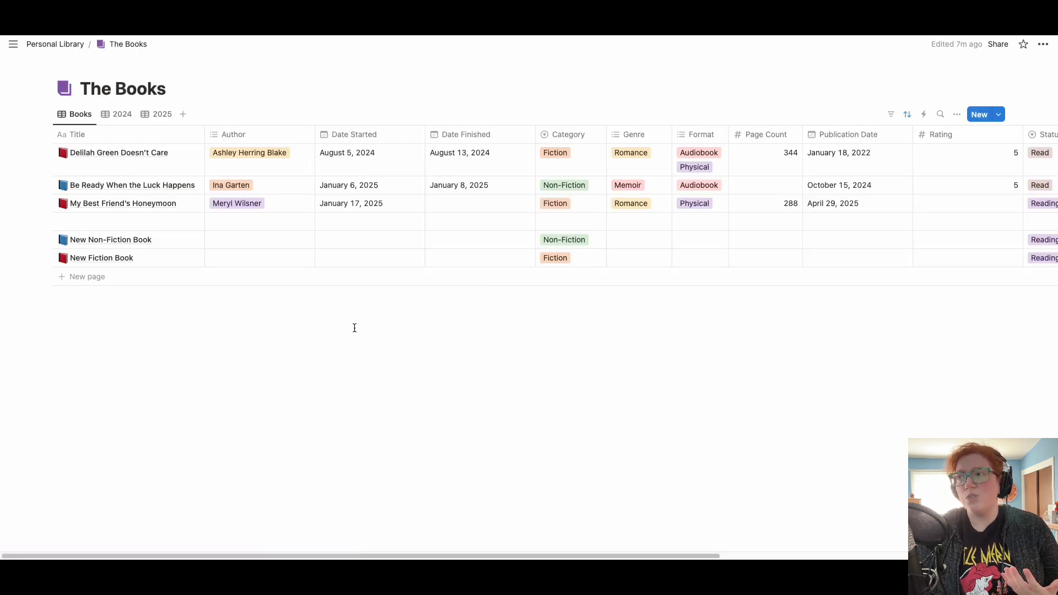
mouse_move(487, 295)
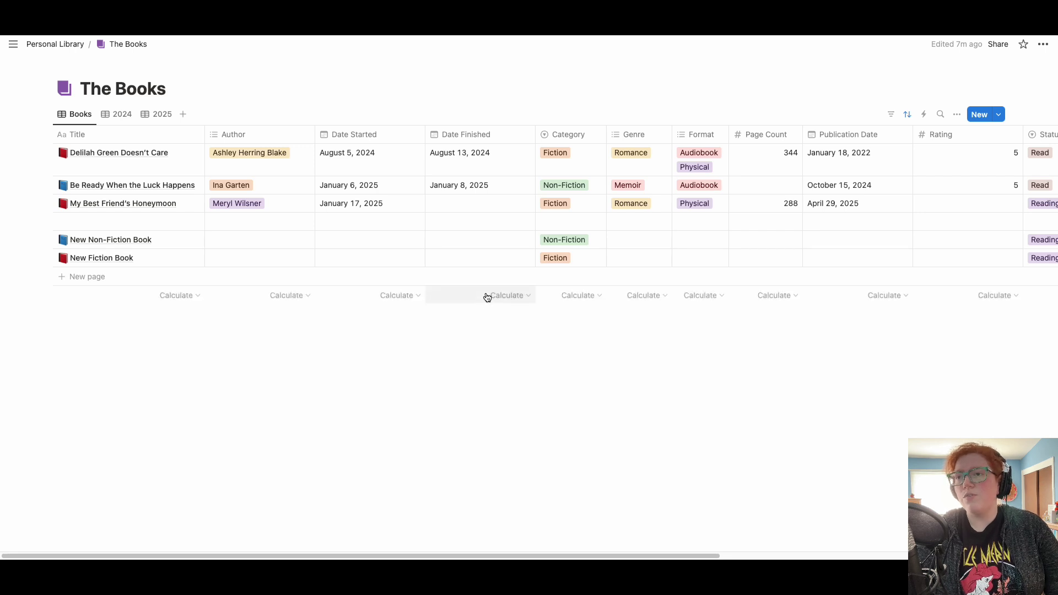
key("Delete")
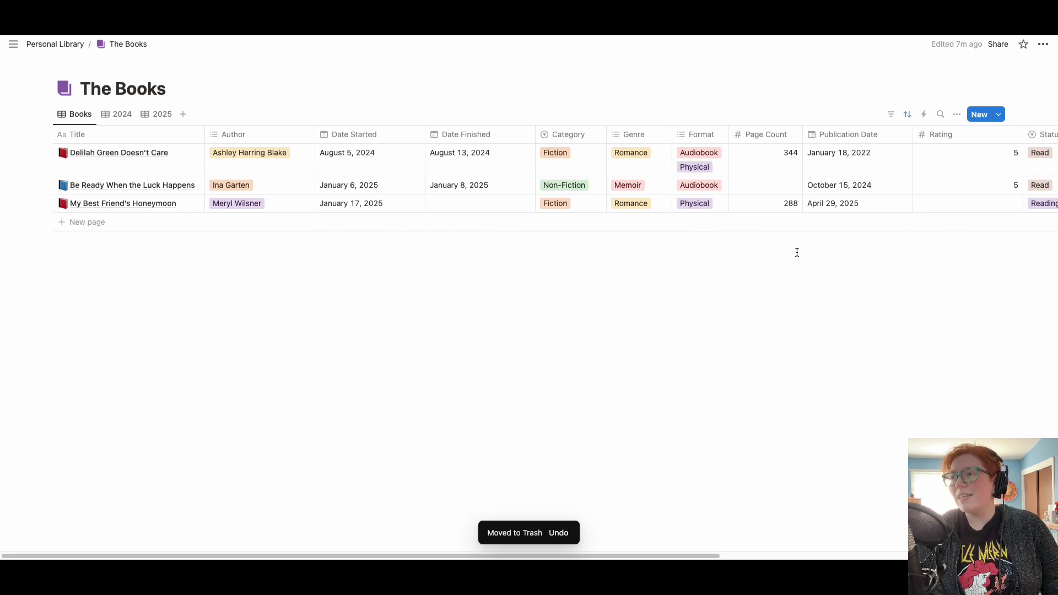
Add Sum calculations beneath the Hours and Page Count columns in the Books view.
mouse_move(783, 244)
scroll(783, 245, "right", 10)
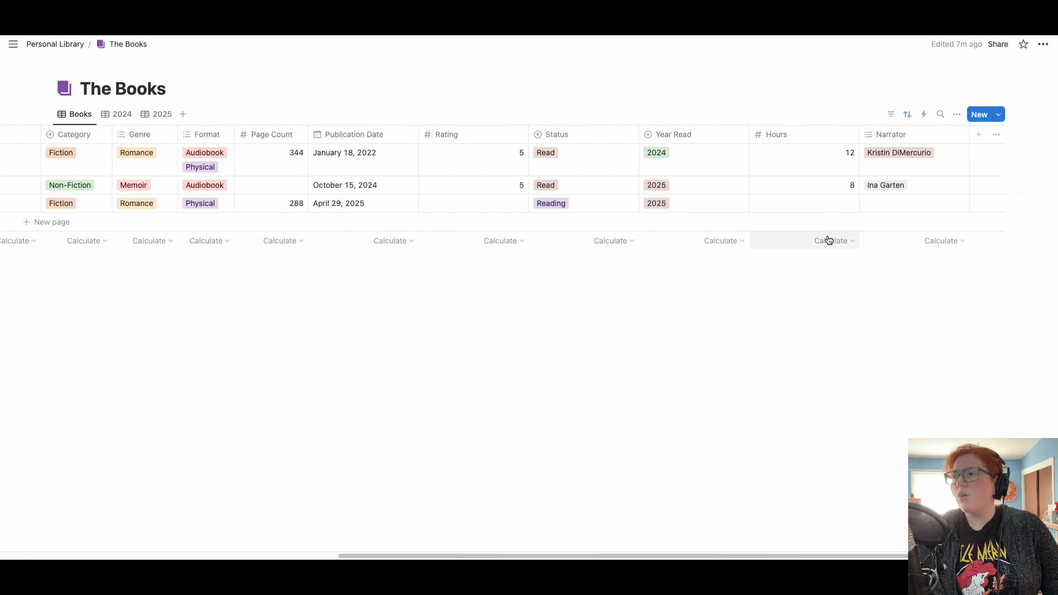
left_click(842, 249)
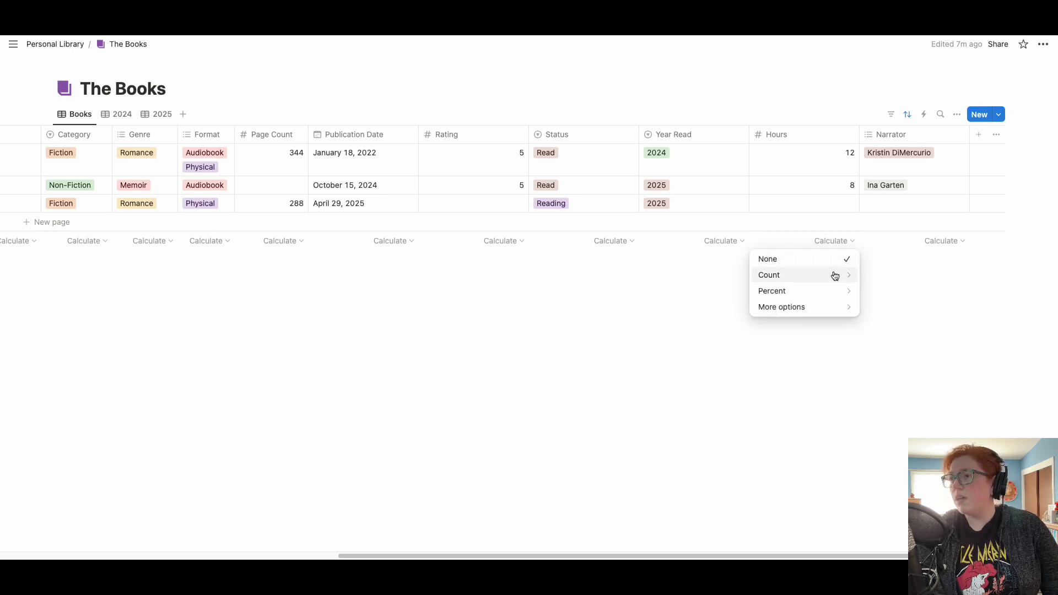
mouse_move(834, 292)
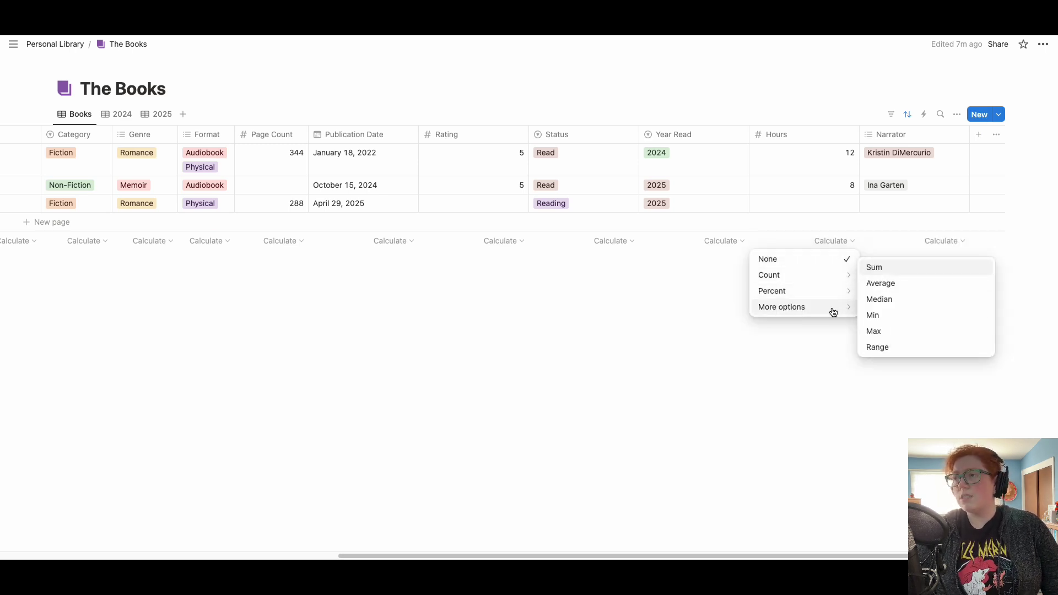
left_click(882, 269)
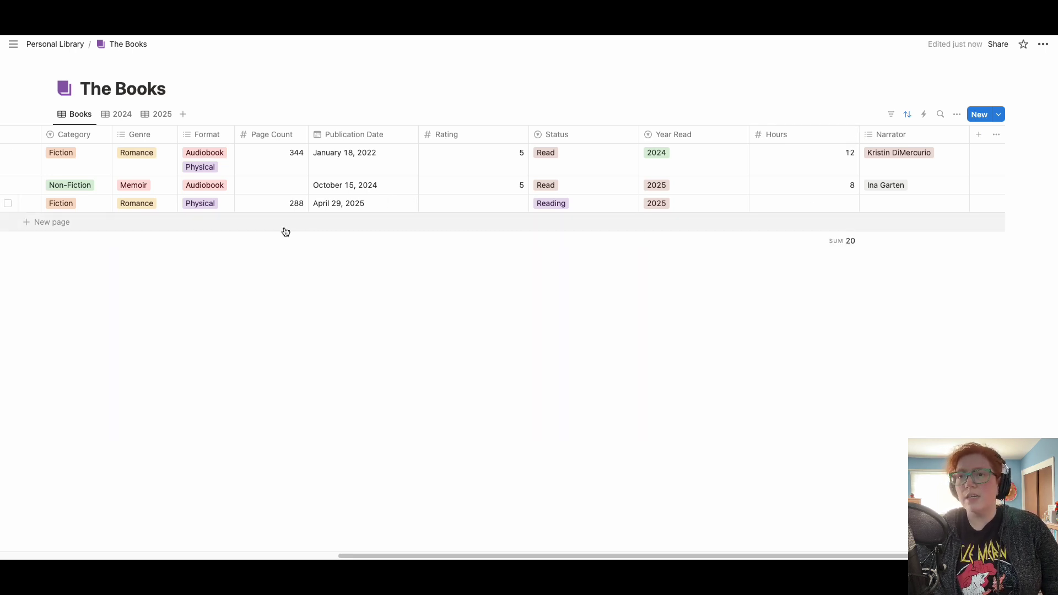
left_click(276, 246)
mouse_move(279, 309)
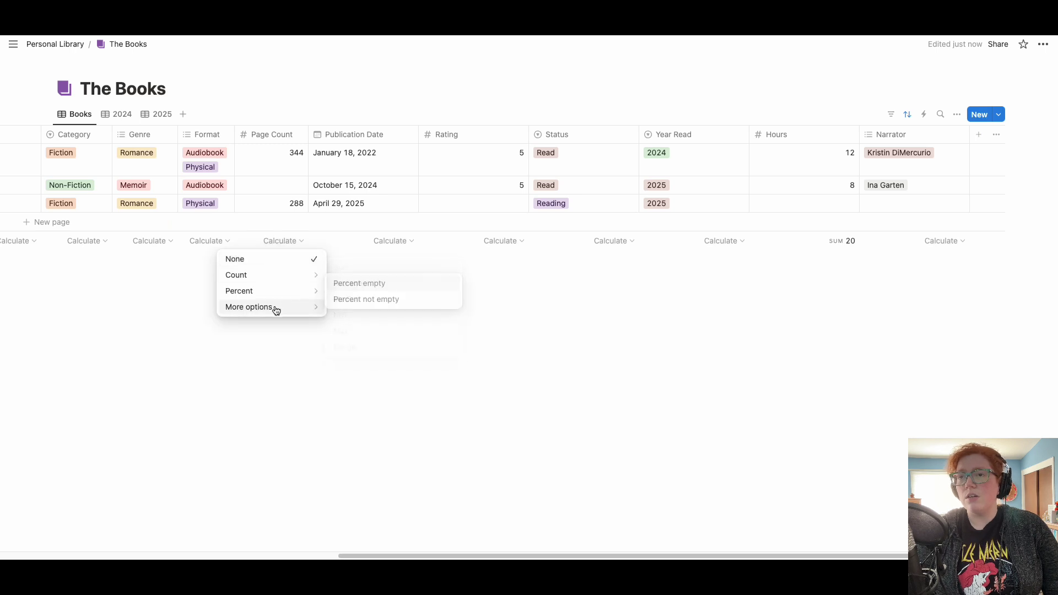
left_click(368, 268)
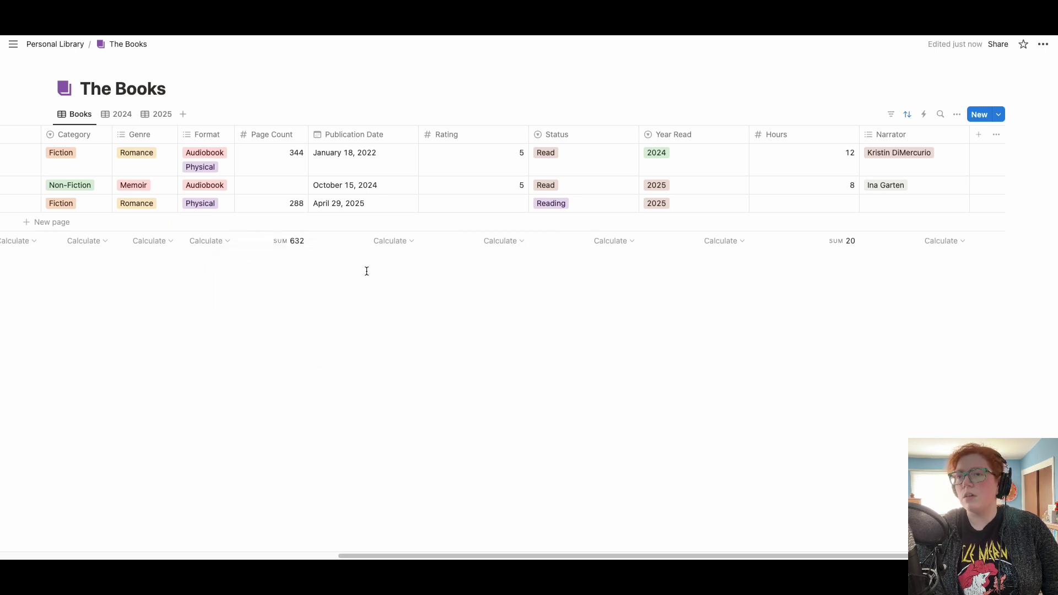
Add an Average calculation beneath the Rating column and a Count not empty calculation beneath Date Finished.
left_click(502, 241)
mouse_move(513, 305)
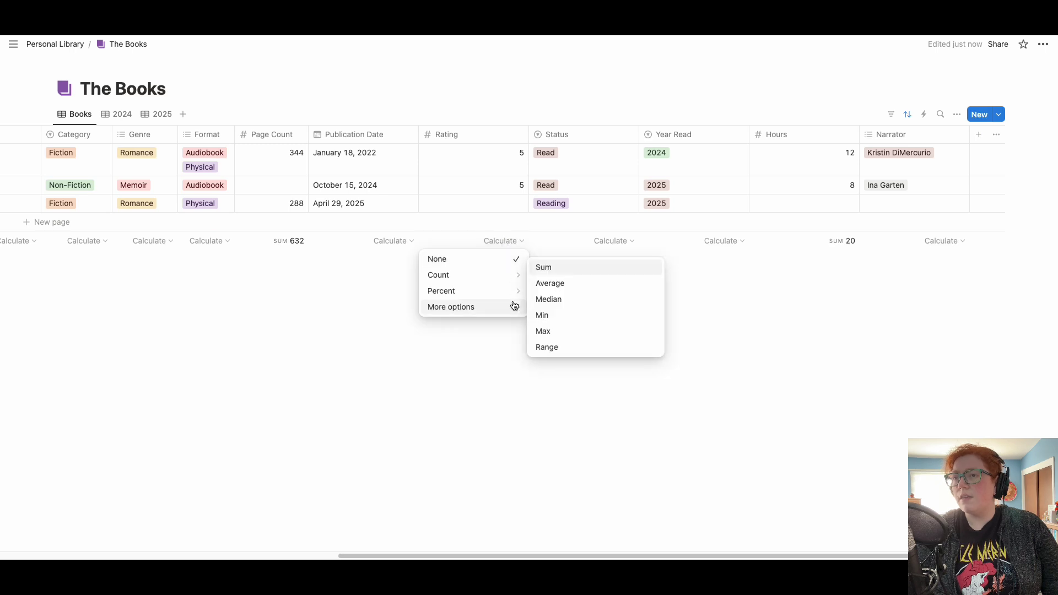
left_click(555, 283)
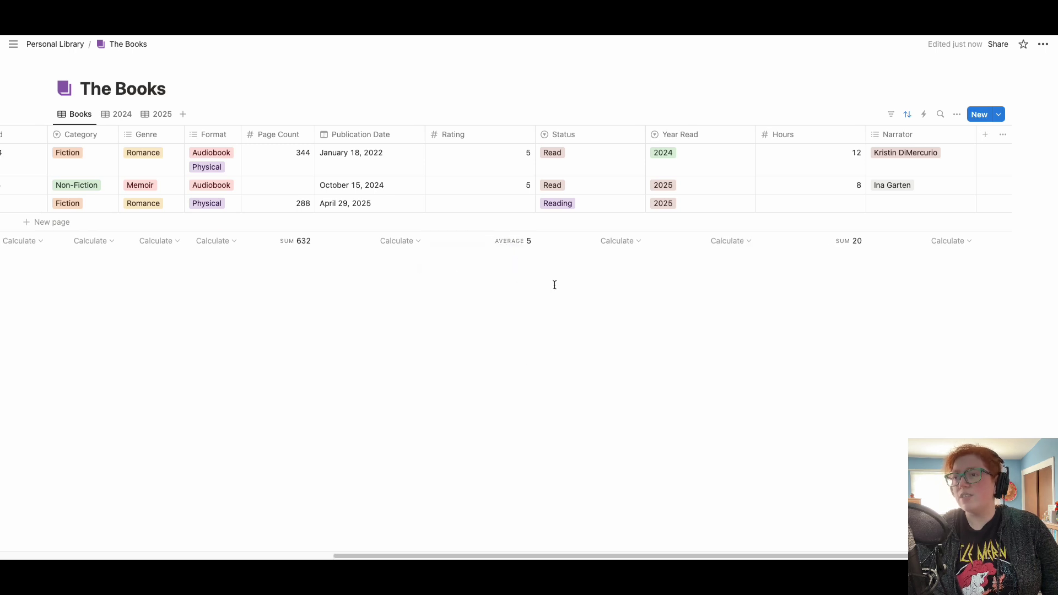
scroll(555, 285, "left", 10)
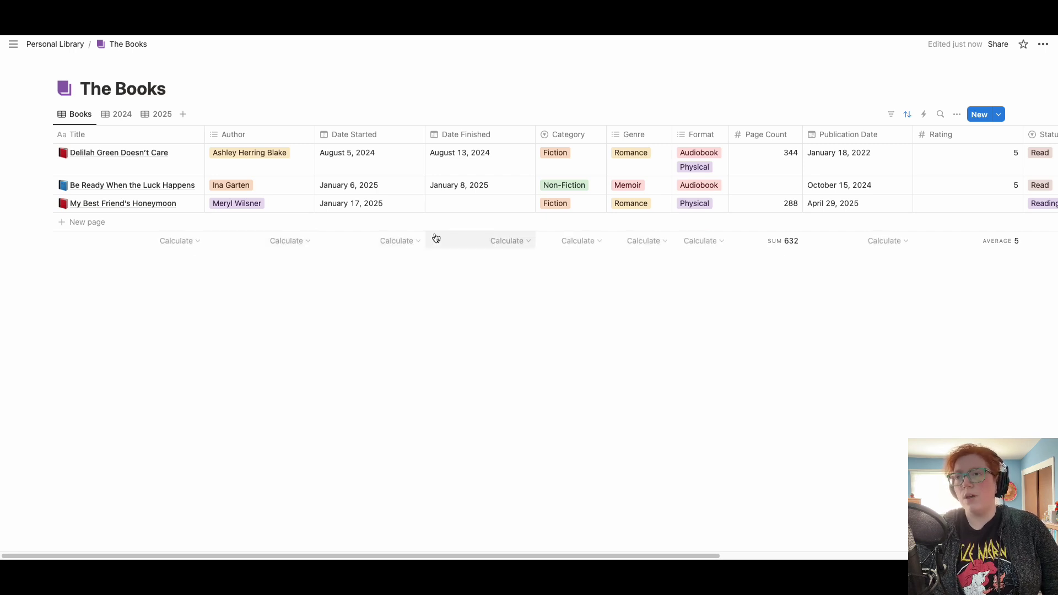
left_click(516, 245)
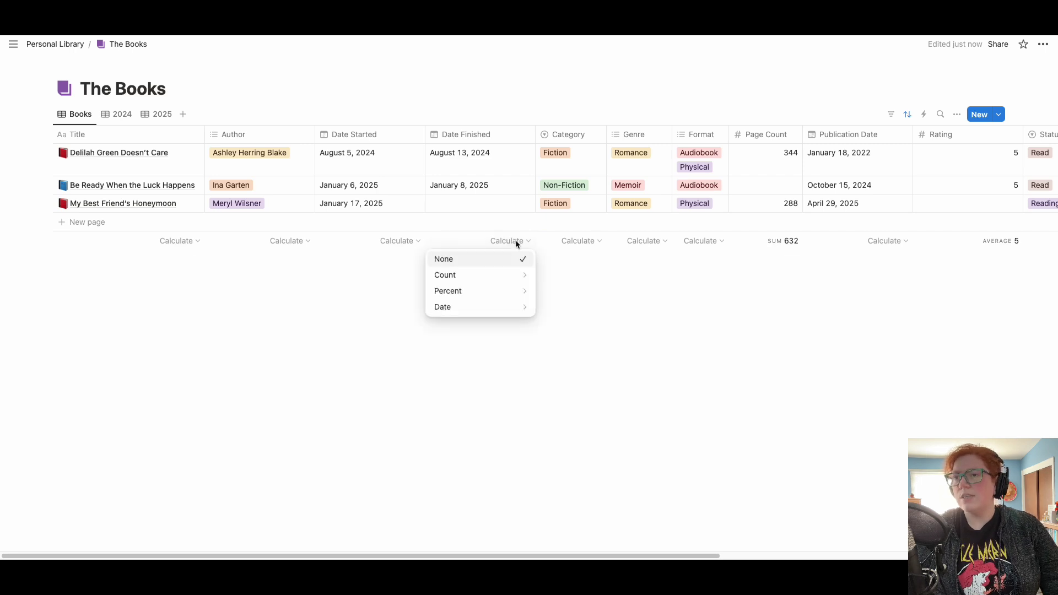
mouse_move(515, 278)
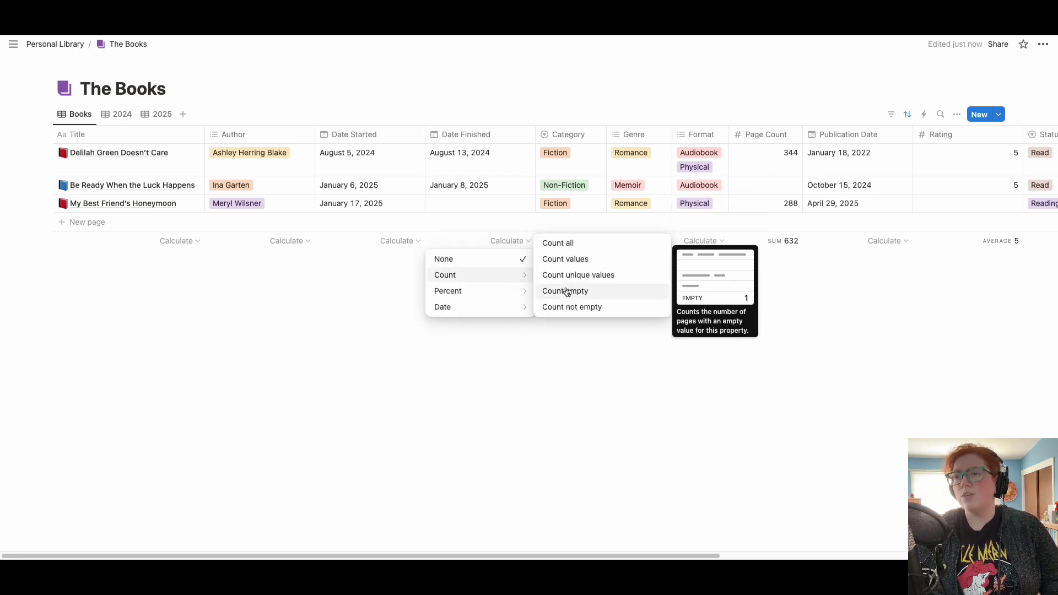
left_click(567, 306)
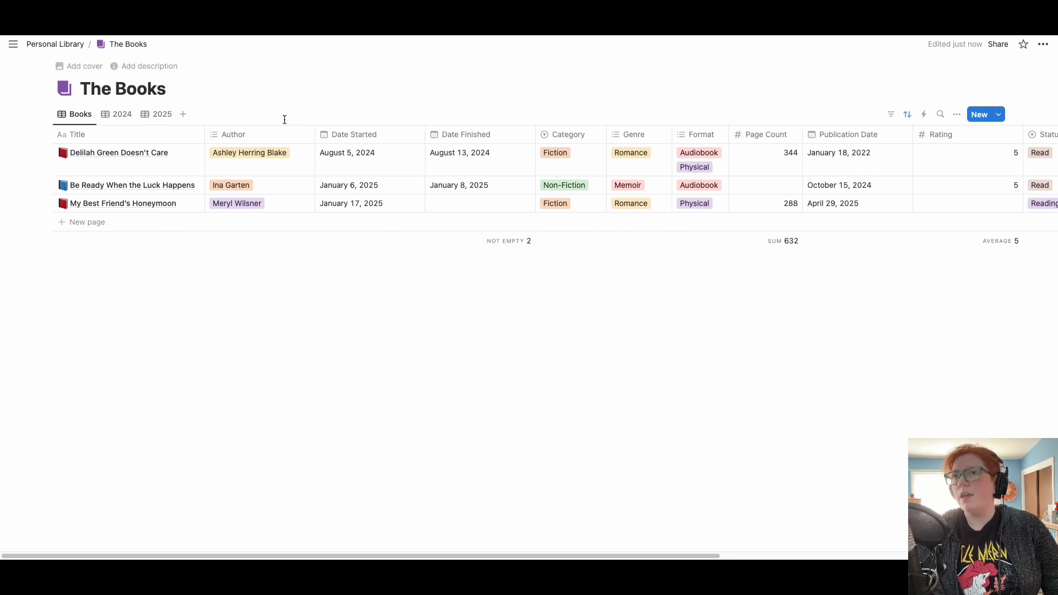
Return to the Personal Library page, look at the Read view's options, and collapse the Databases toggle.
left_click(68, 46)
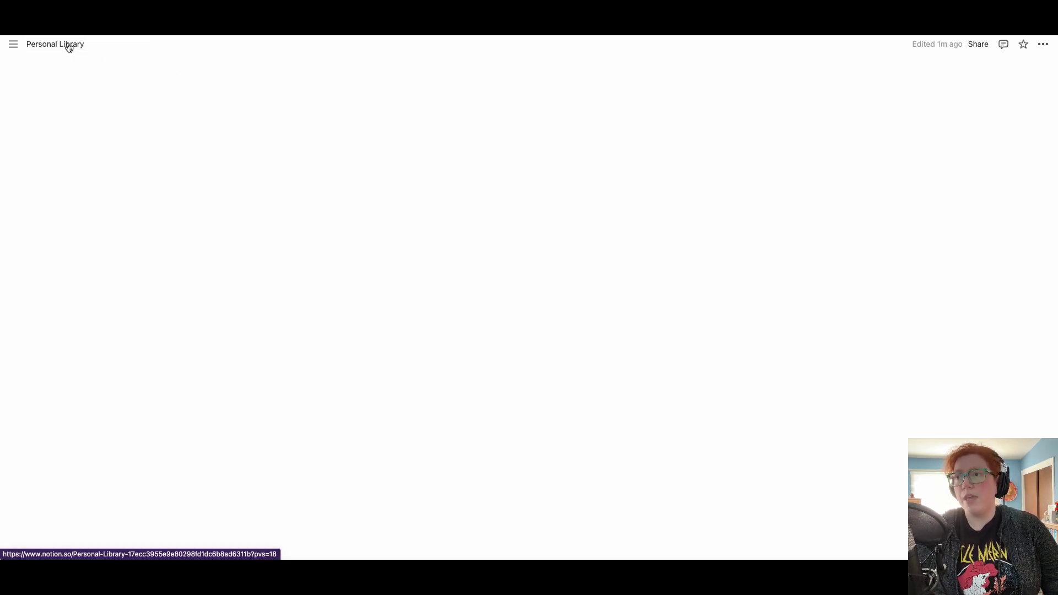
scroll(606, 397, "down", 3)
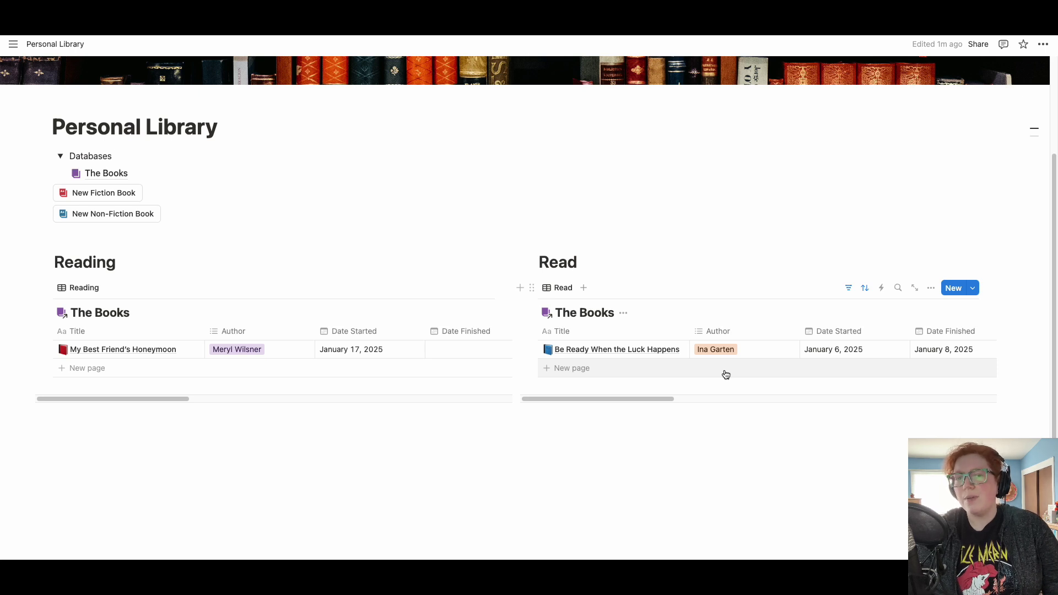
left_click(930, 287)
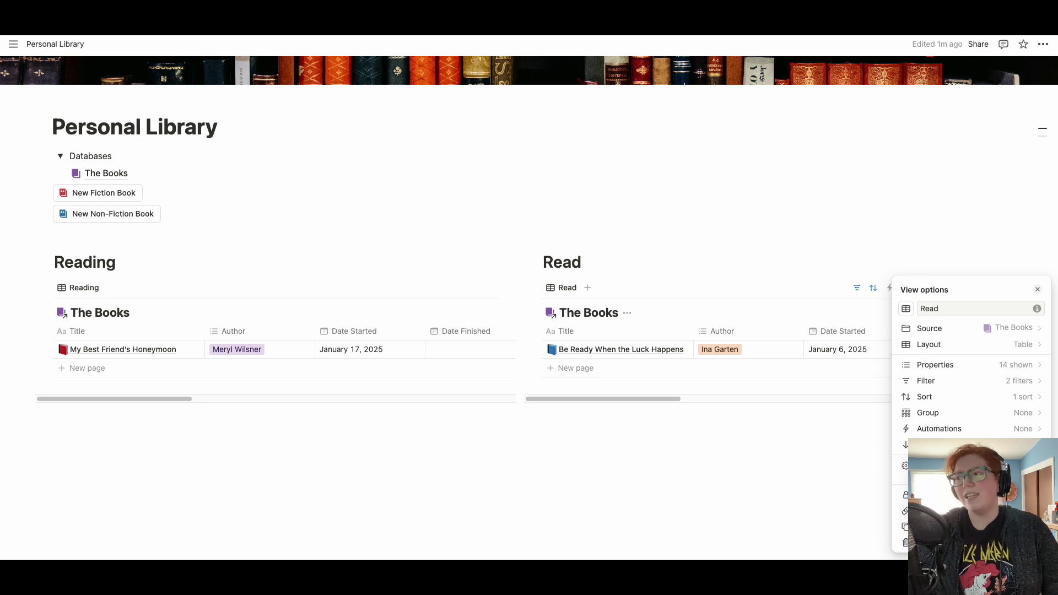
left_click(794, 451)
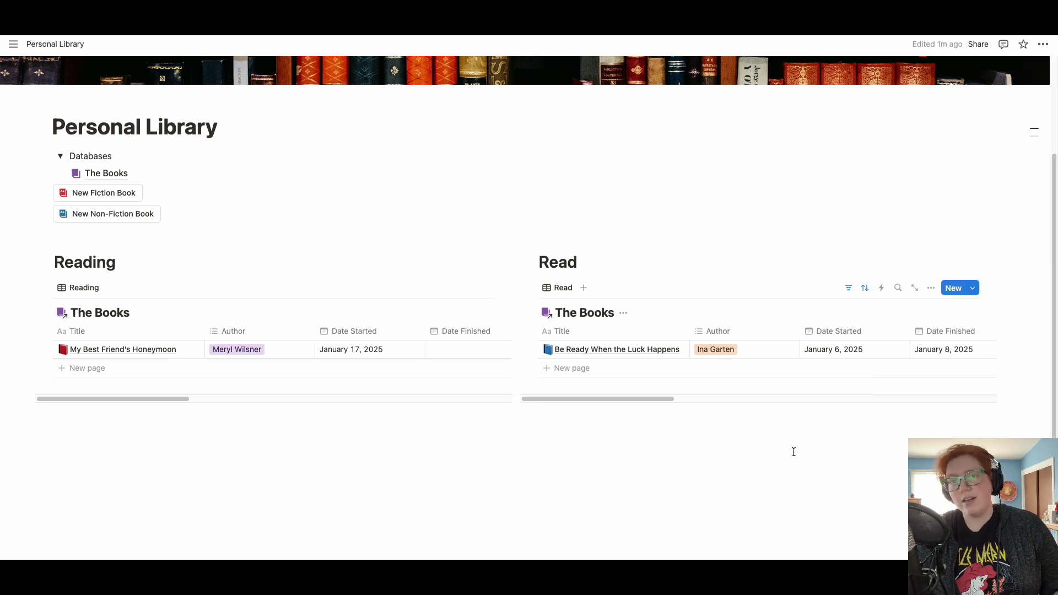
scroll(689, 428, "down", 1)
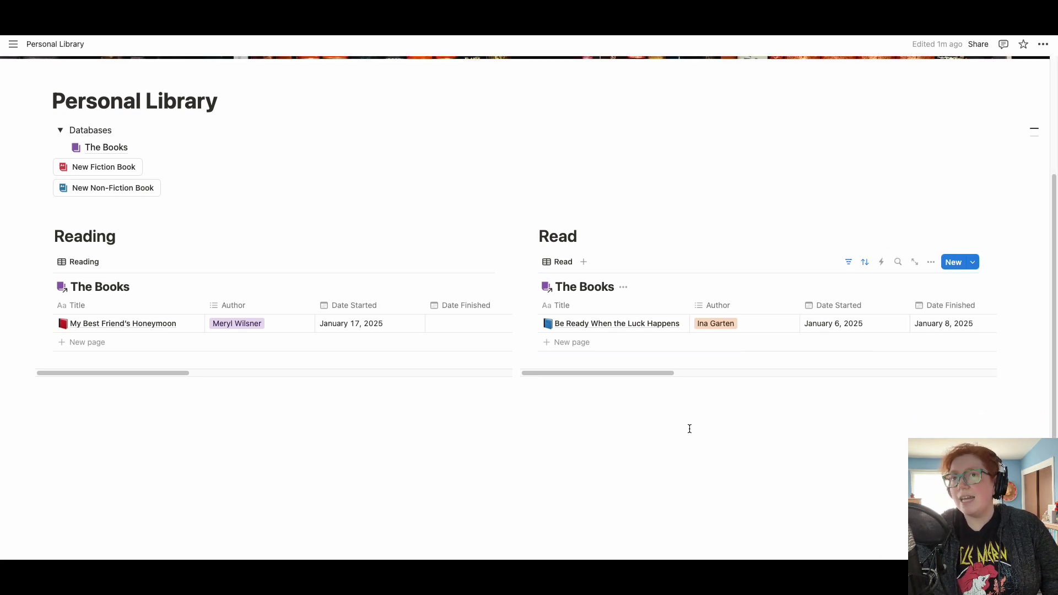
scroll(688, 427, "up", 2)
left_click(60, 183)
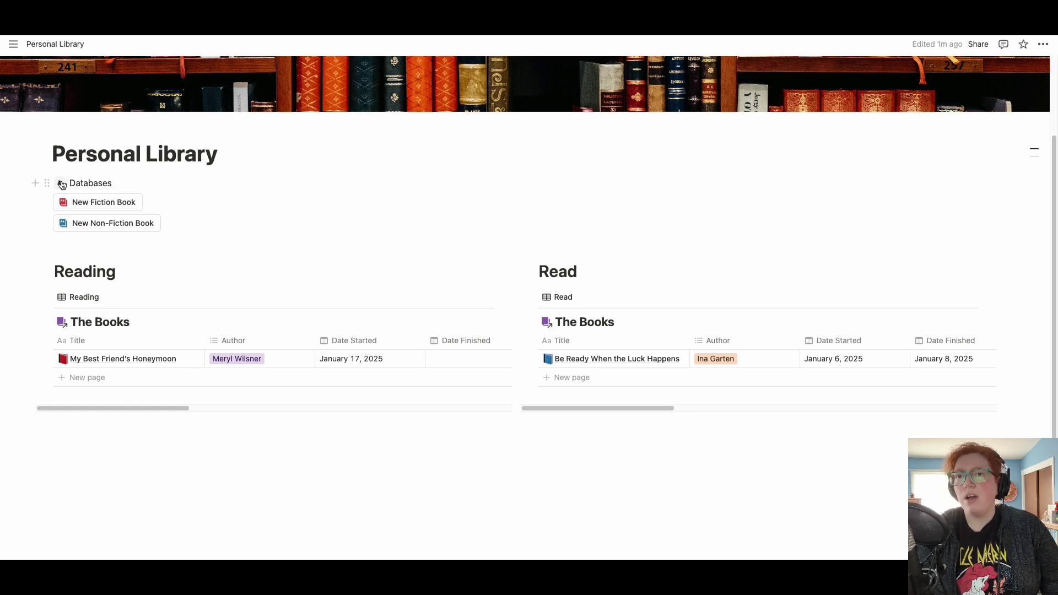